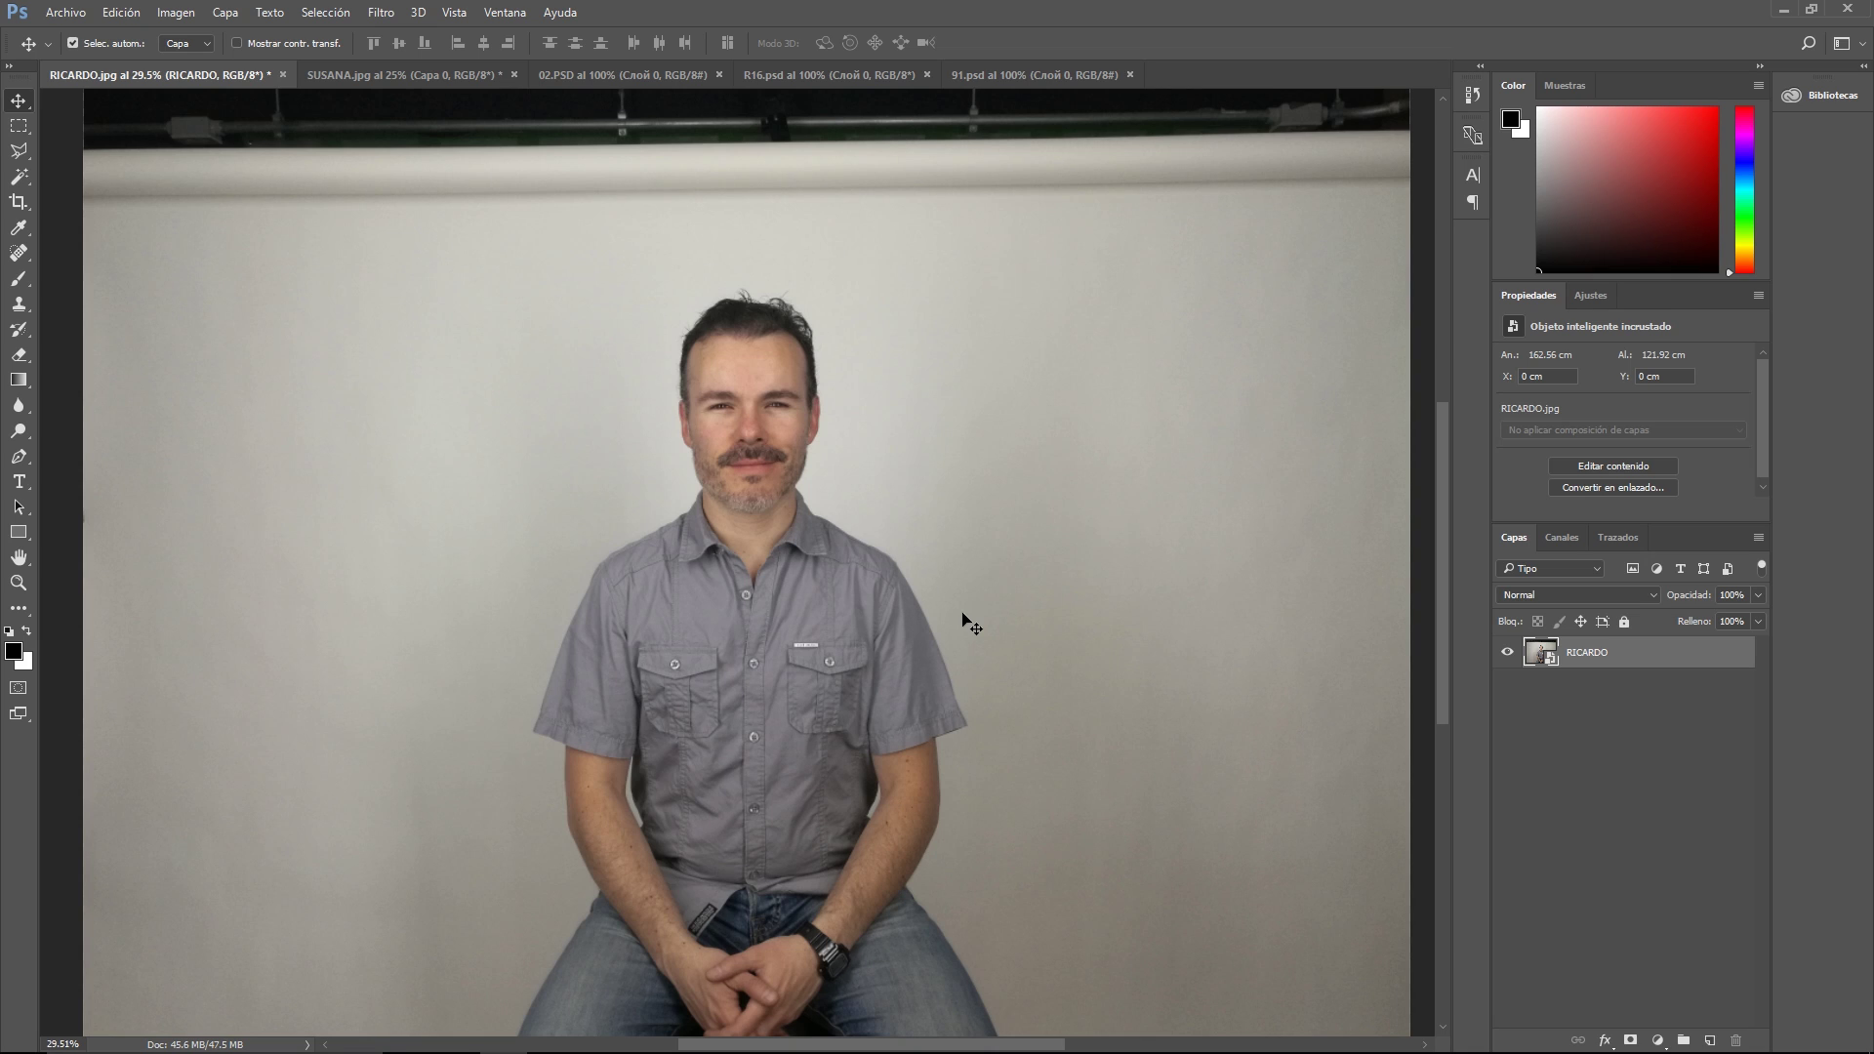
# Step: Duplicate the RICARDO layer, hide the RICARDO copia layer, and reselect the original RICARDO
pyautogui.scroll(-1, 971, 624)
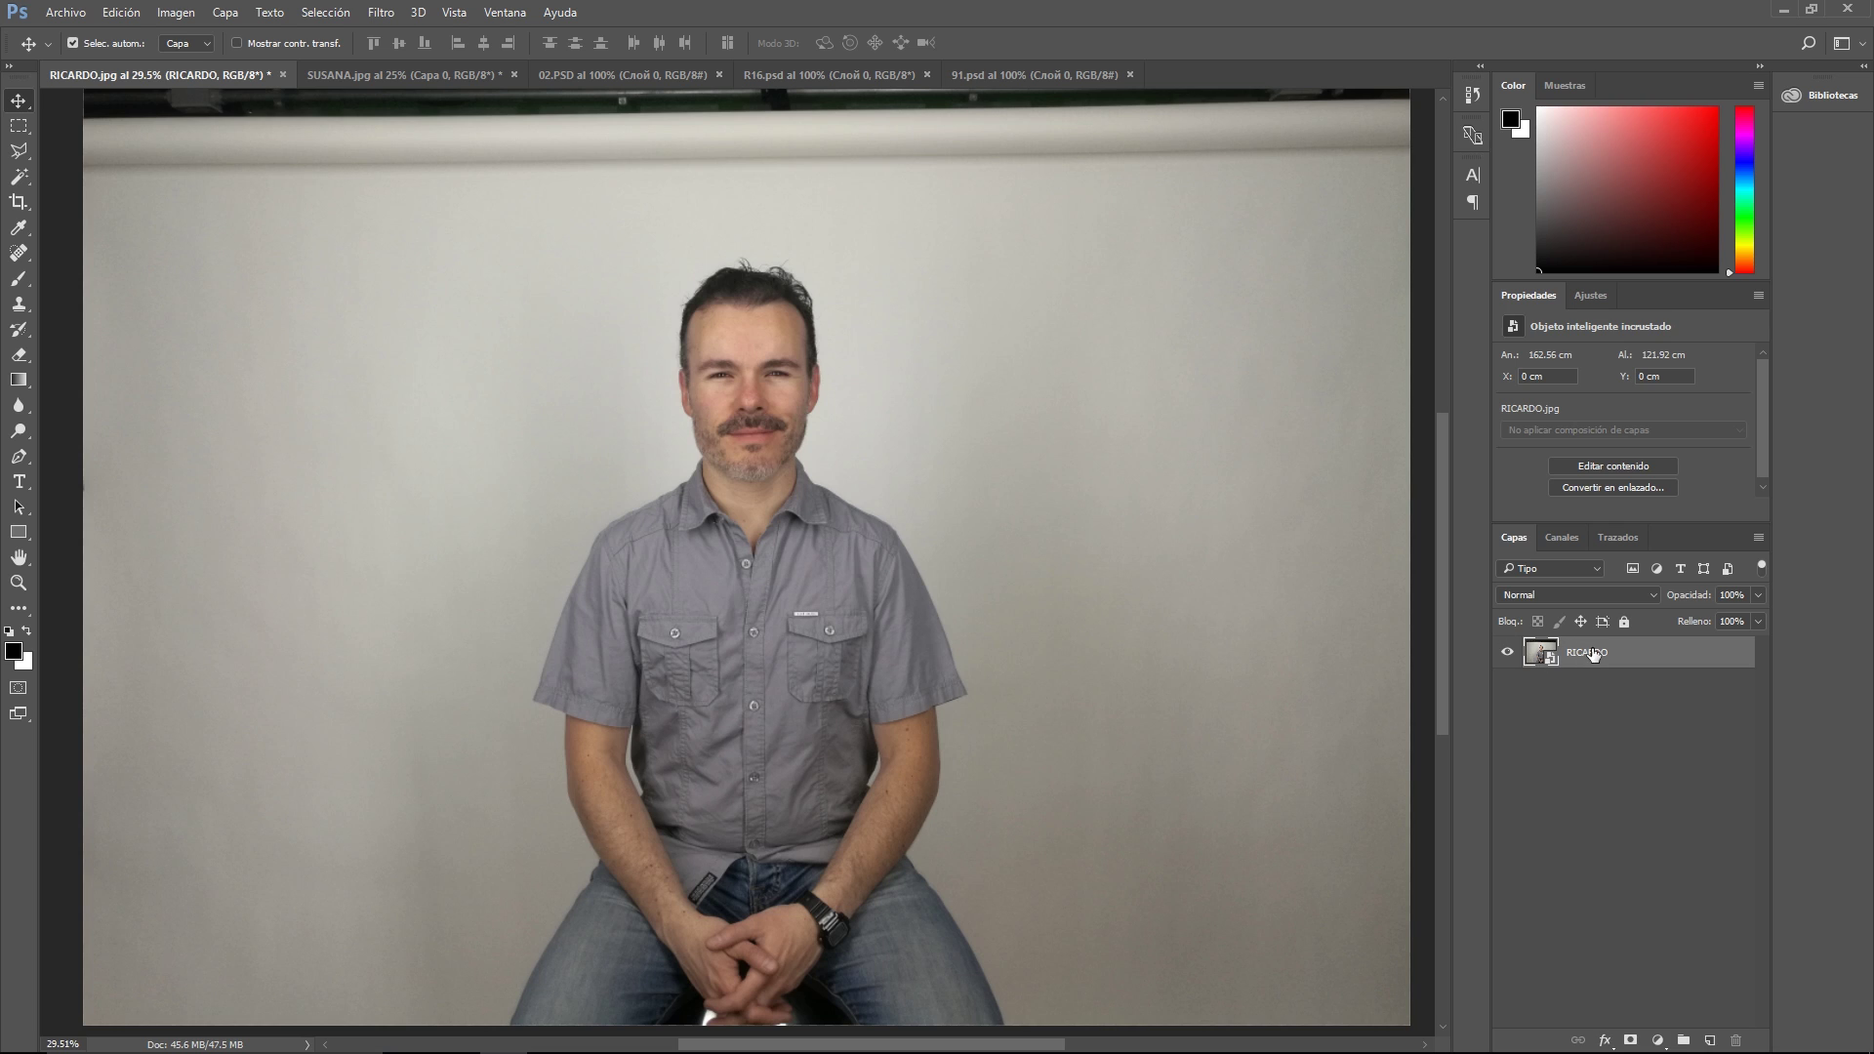
pyautogui.press('ctrl')
pyautogui.hotkey('ctrl', 'j')
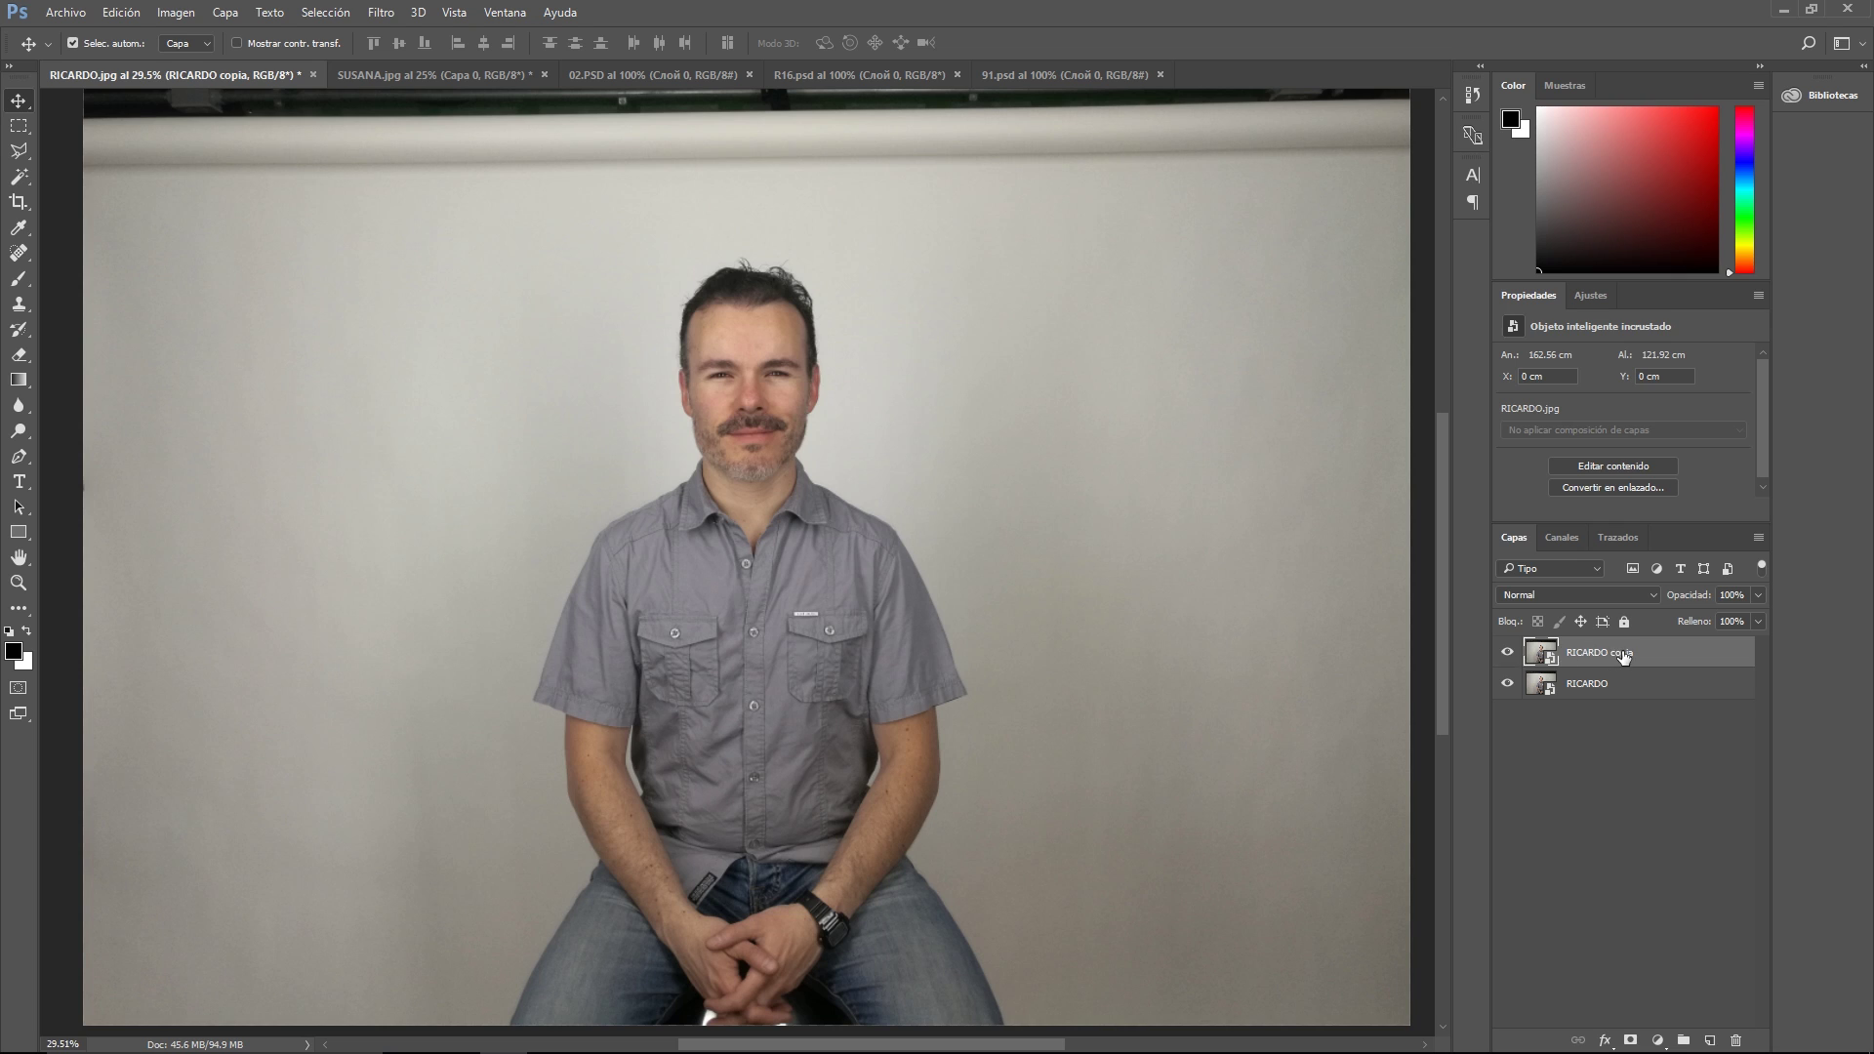
pyautogui.click(1509, 653)
pyautogui.click(1635, 693)
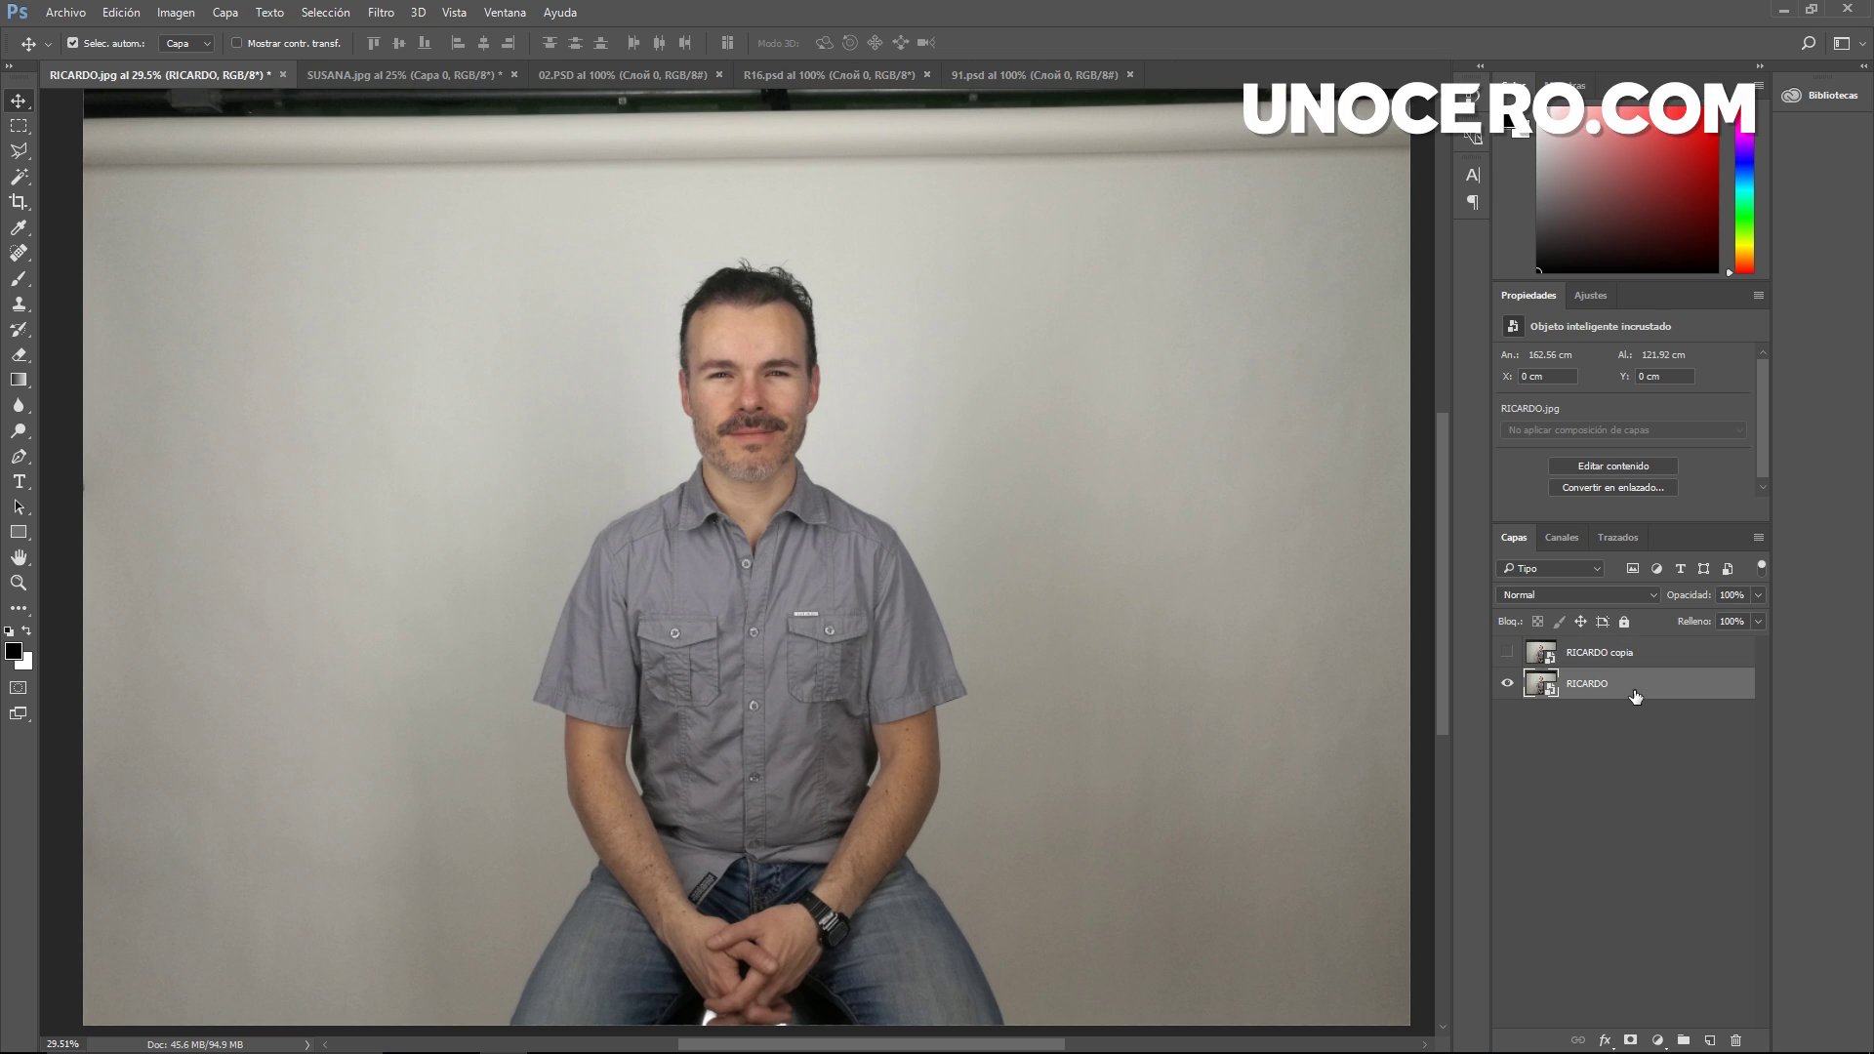
# Step: Apply Brillo/contraste to the RICARDO layer with brightness 54 and contrast 37
pyautogui.click(177, 13)
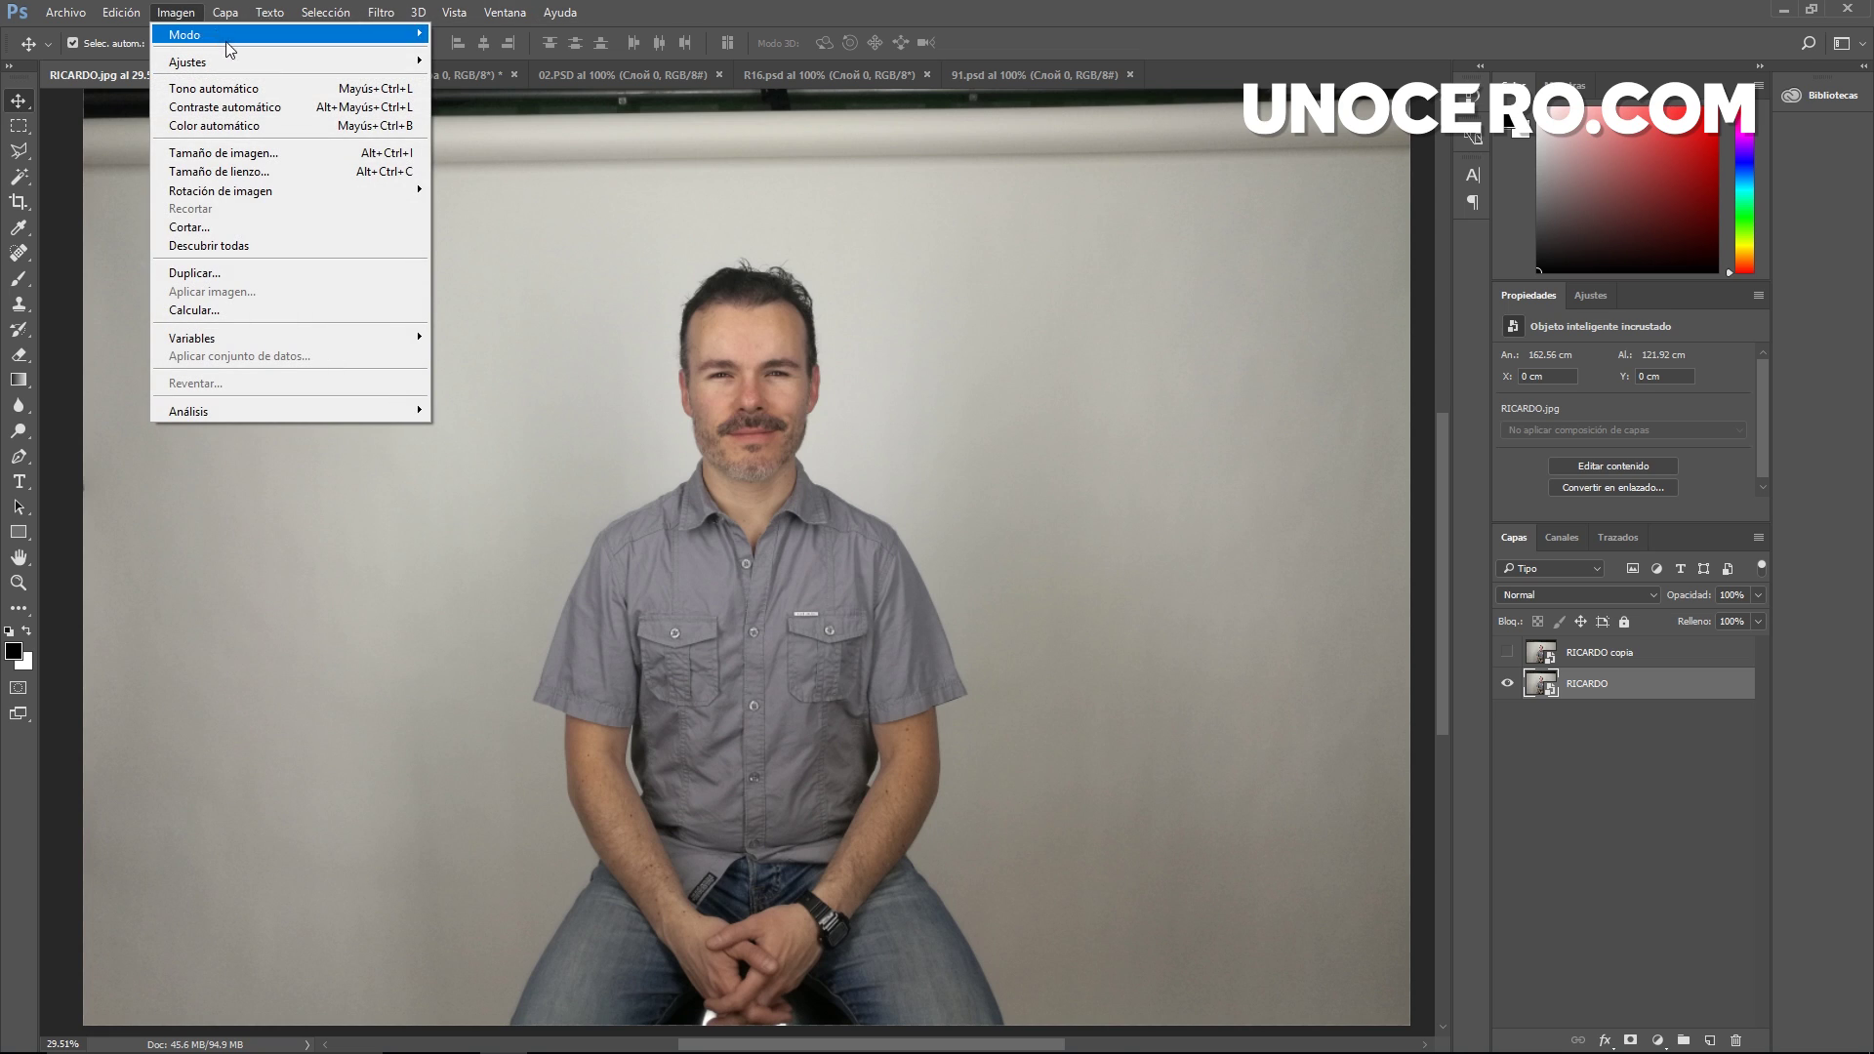
pyautogui.moveTo(234, 61)
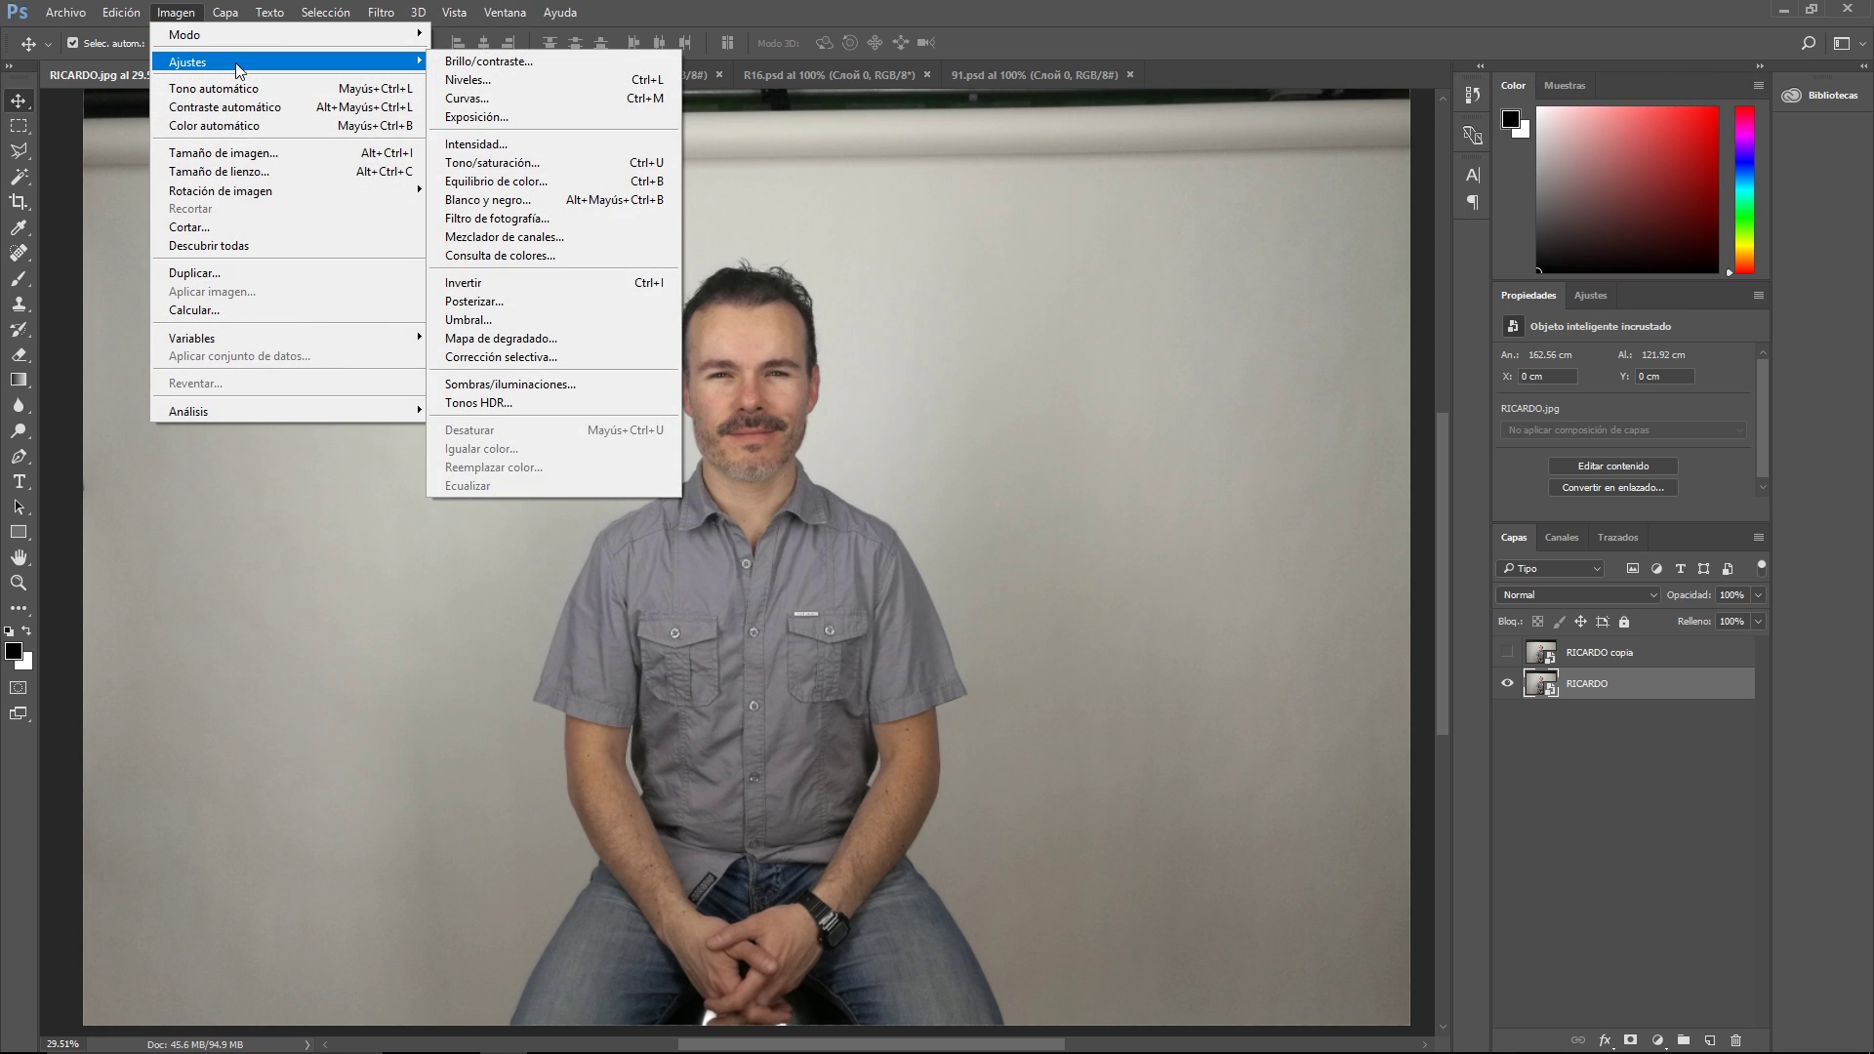
pyautogui.click(471, 62)
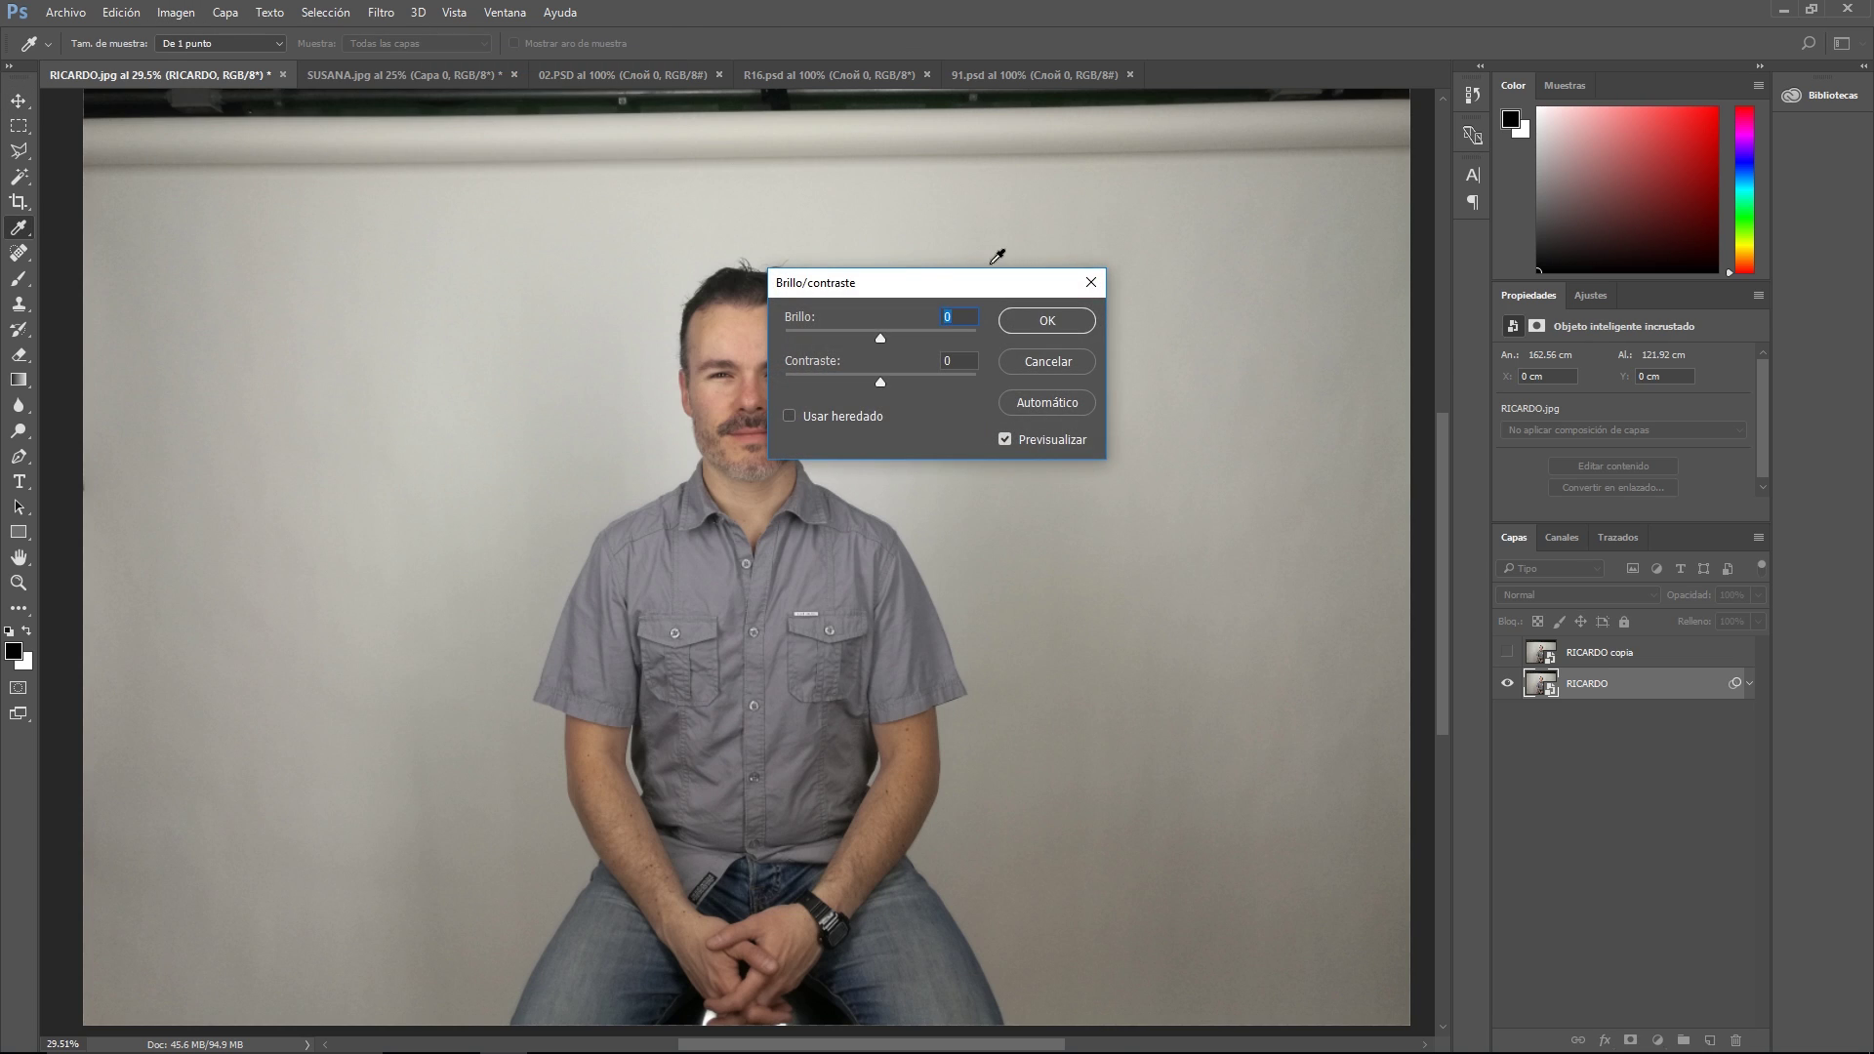
pyautogui.moveTo(977, 291); pyautogui.dragTo(1149, 300)
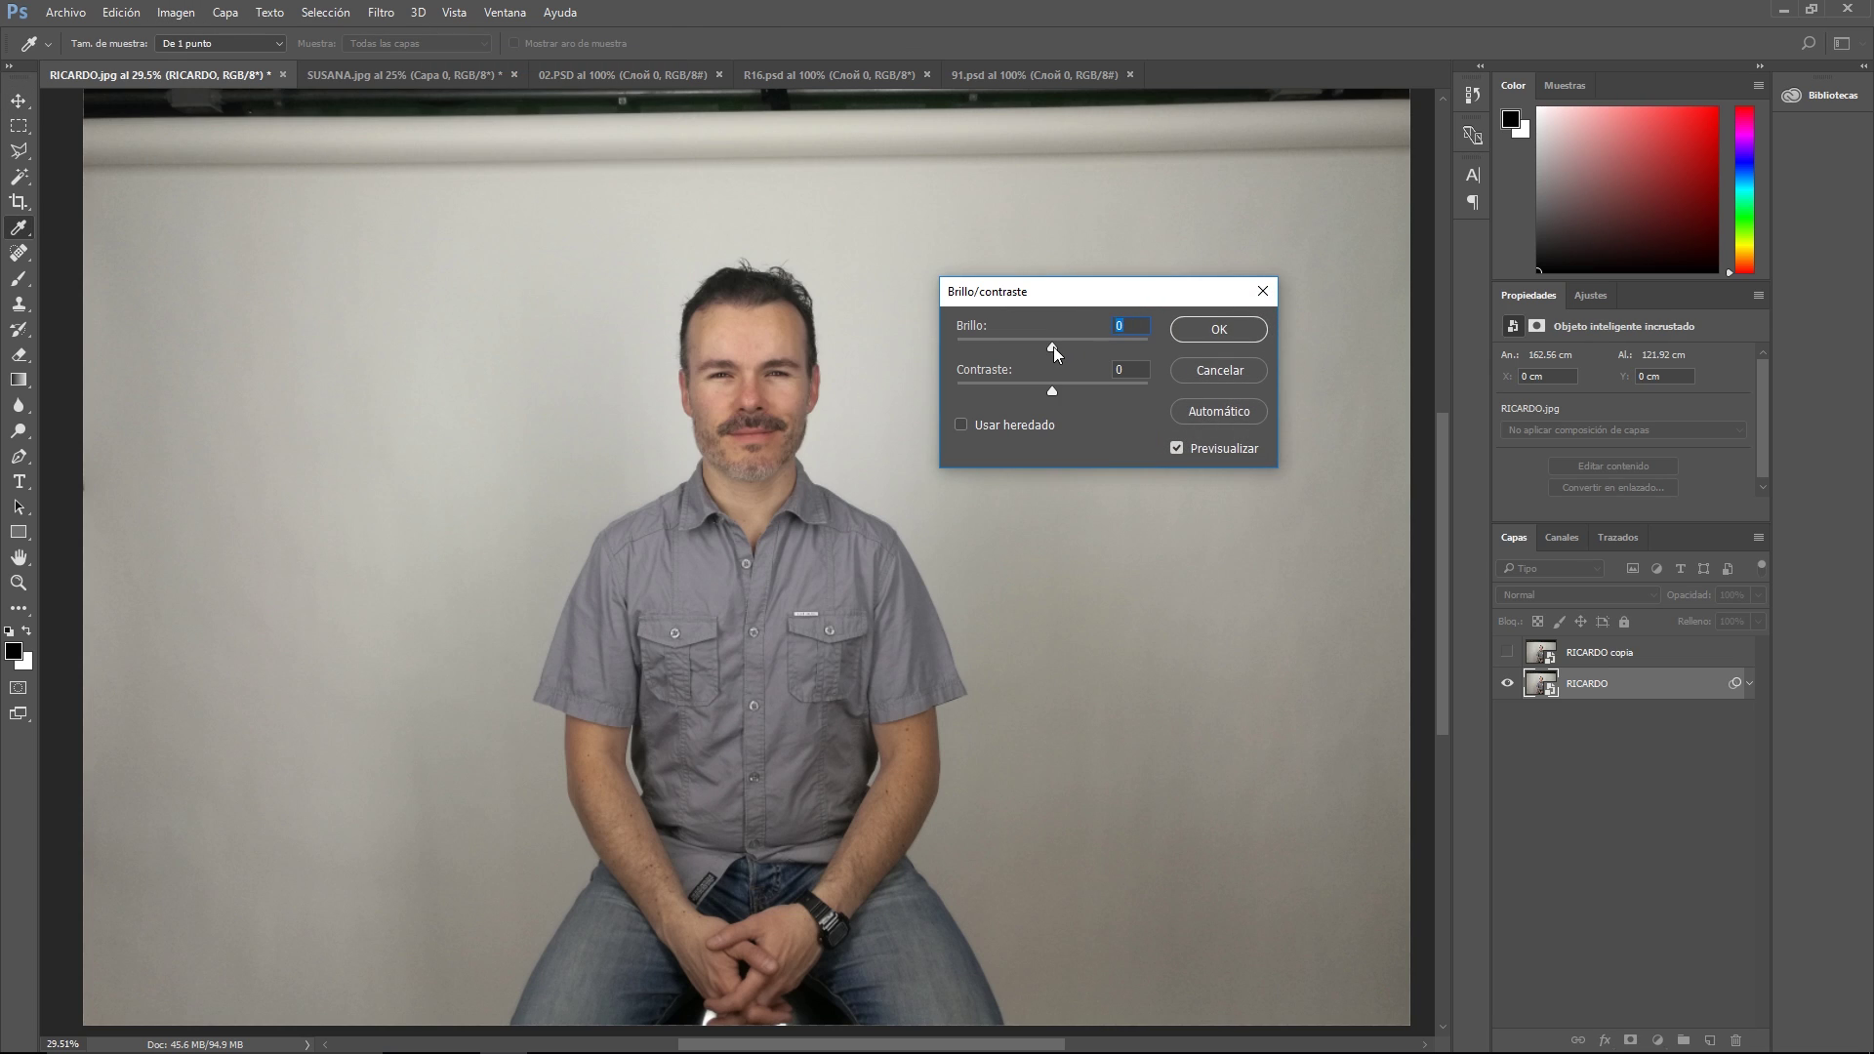
pyautogui.moveTo(1056, 347); pyautogui.dragTo(1089, 349)
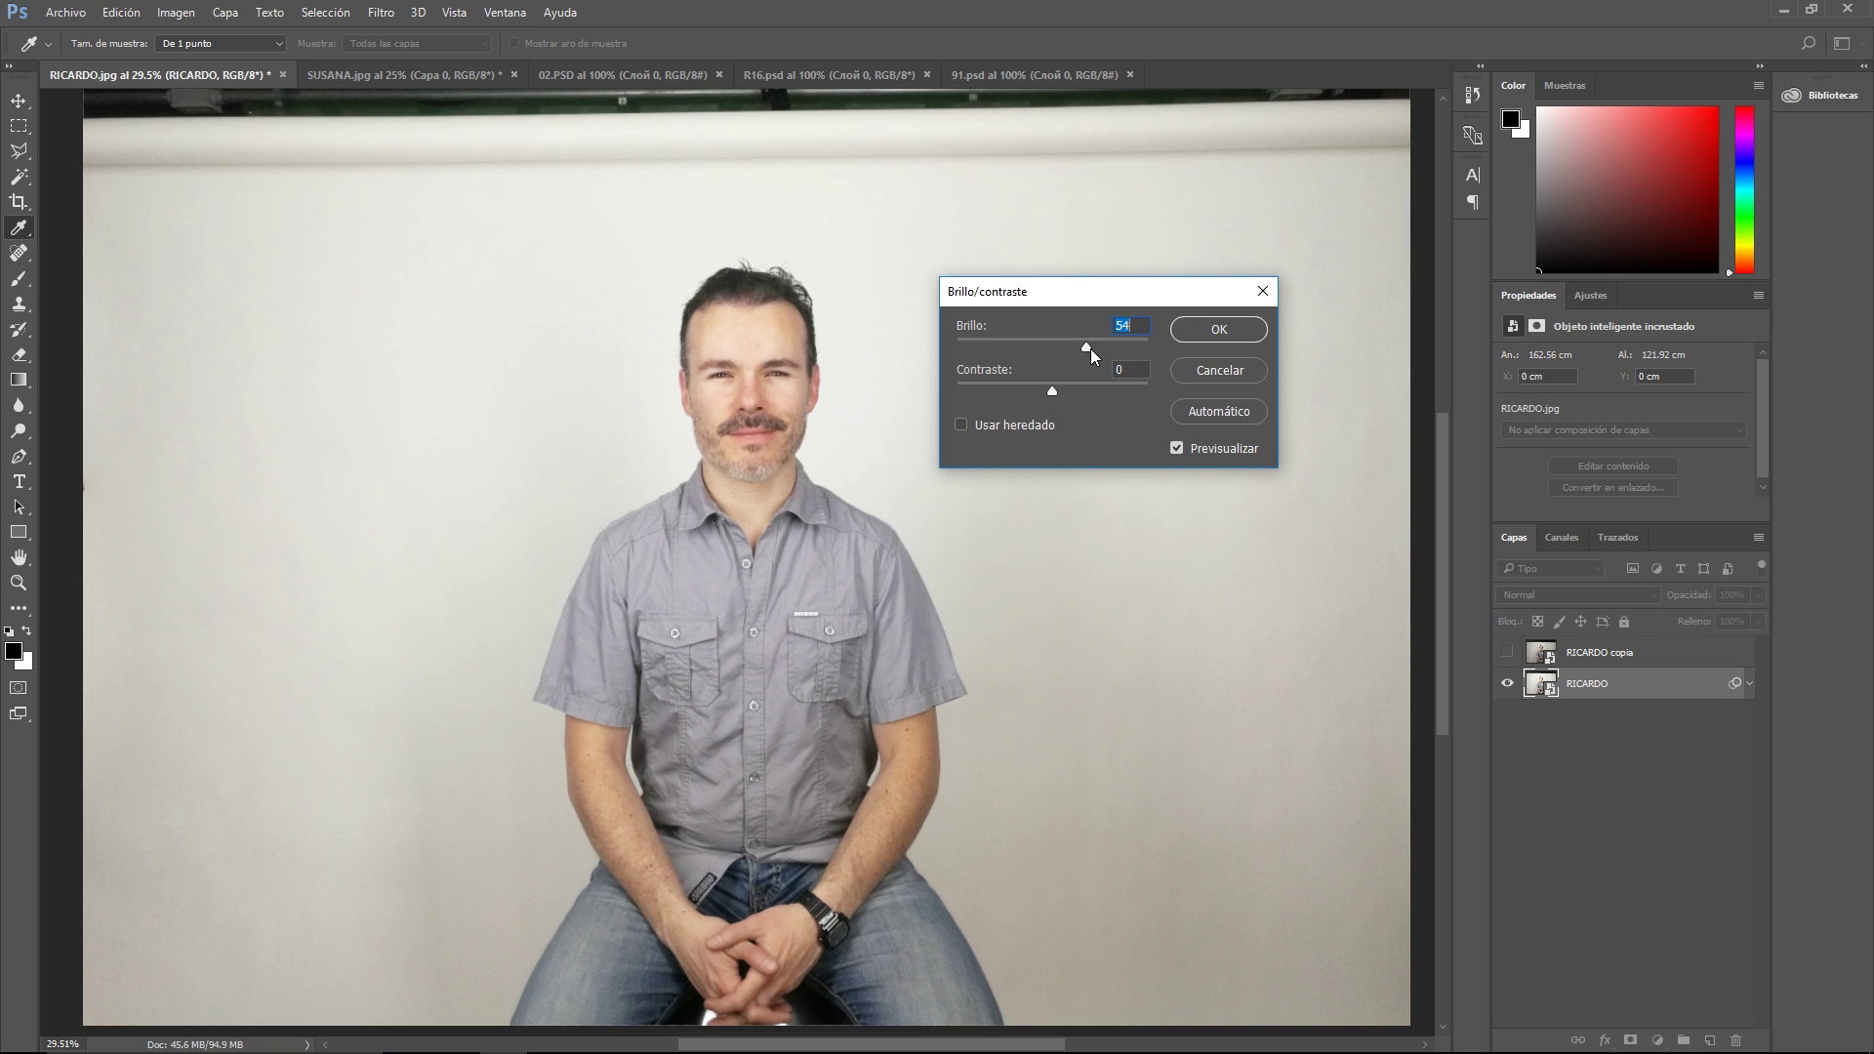
pyautogui.moveTo(1054, 389); pyautogui.dragTo(1063, 389)
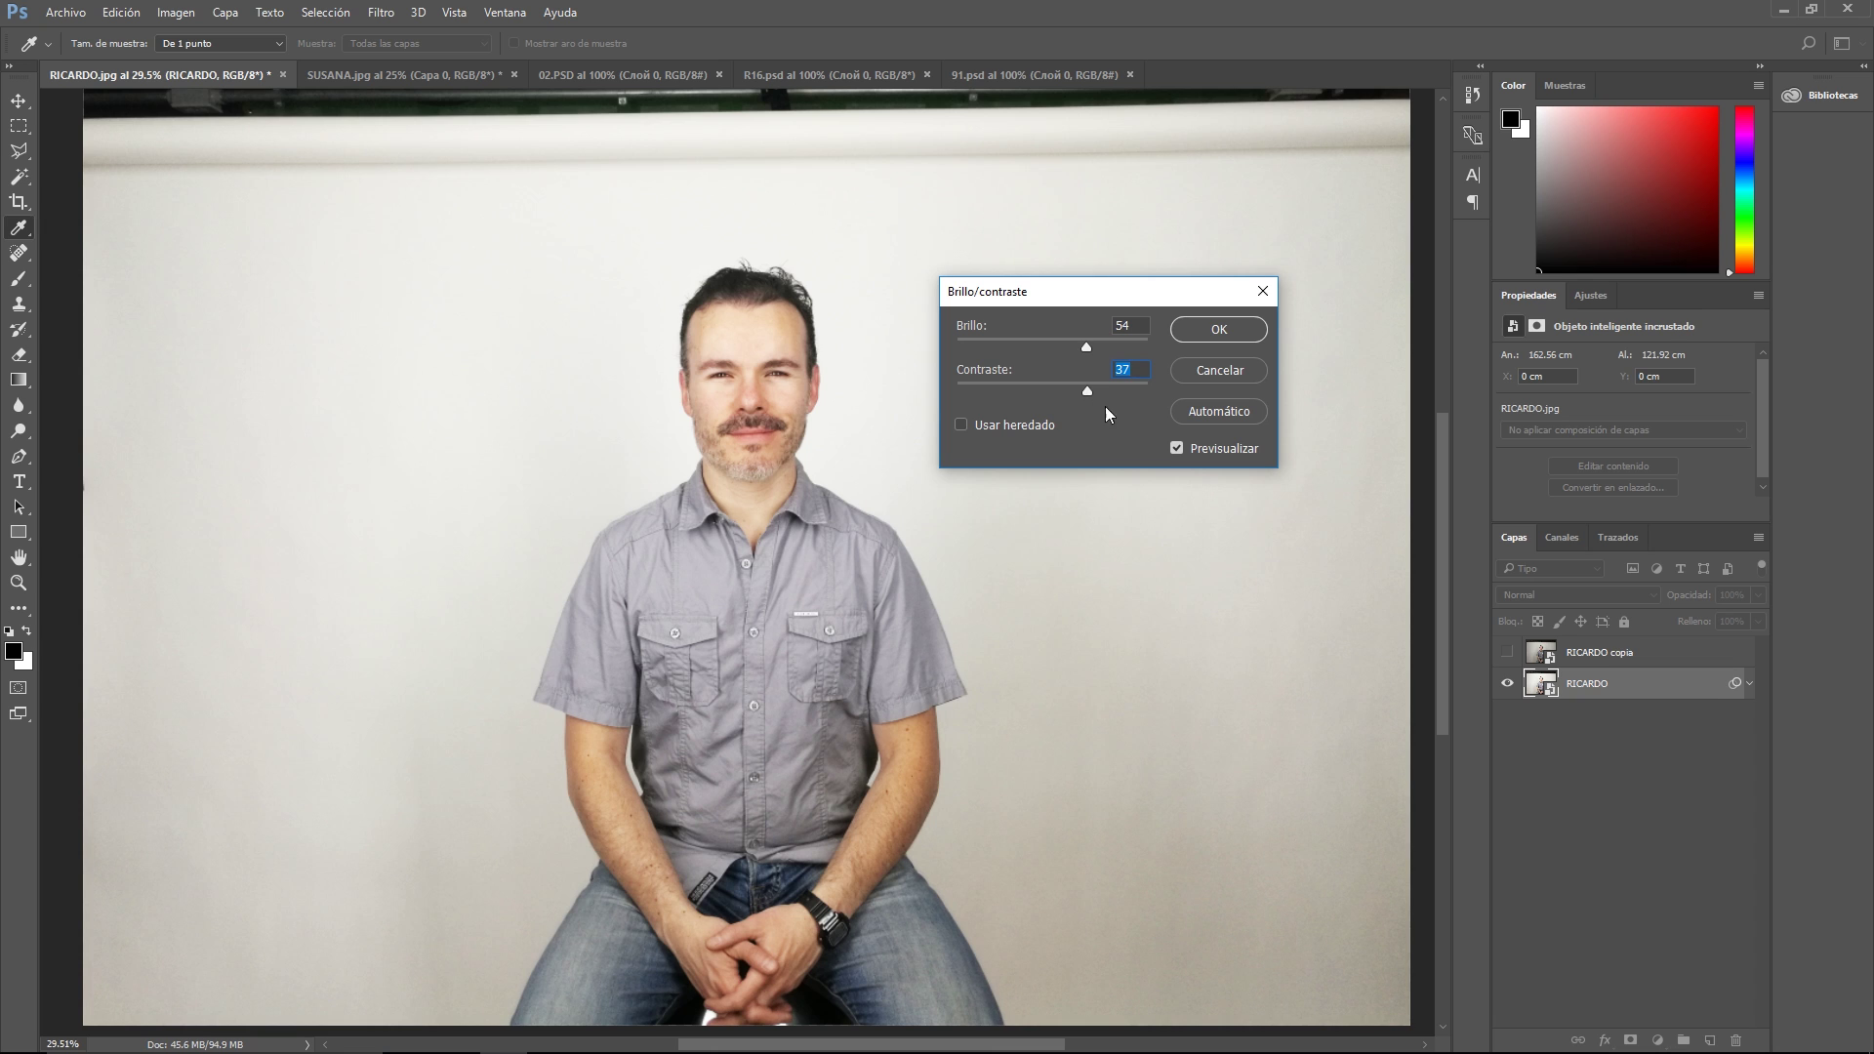
pyautogui.click(1209, 328)
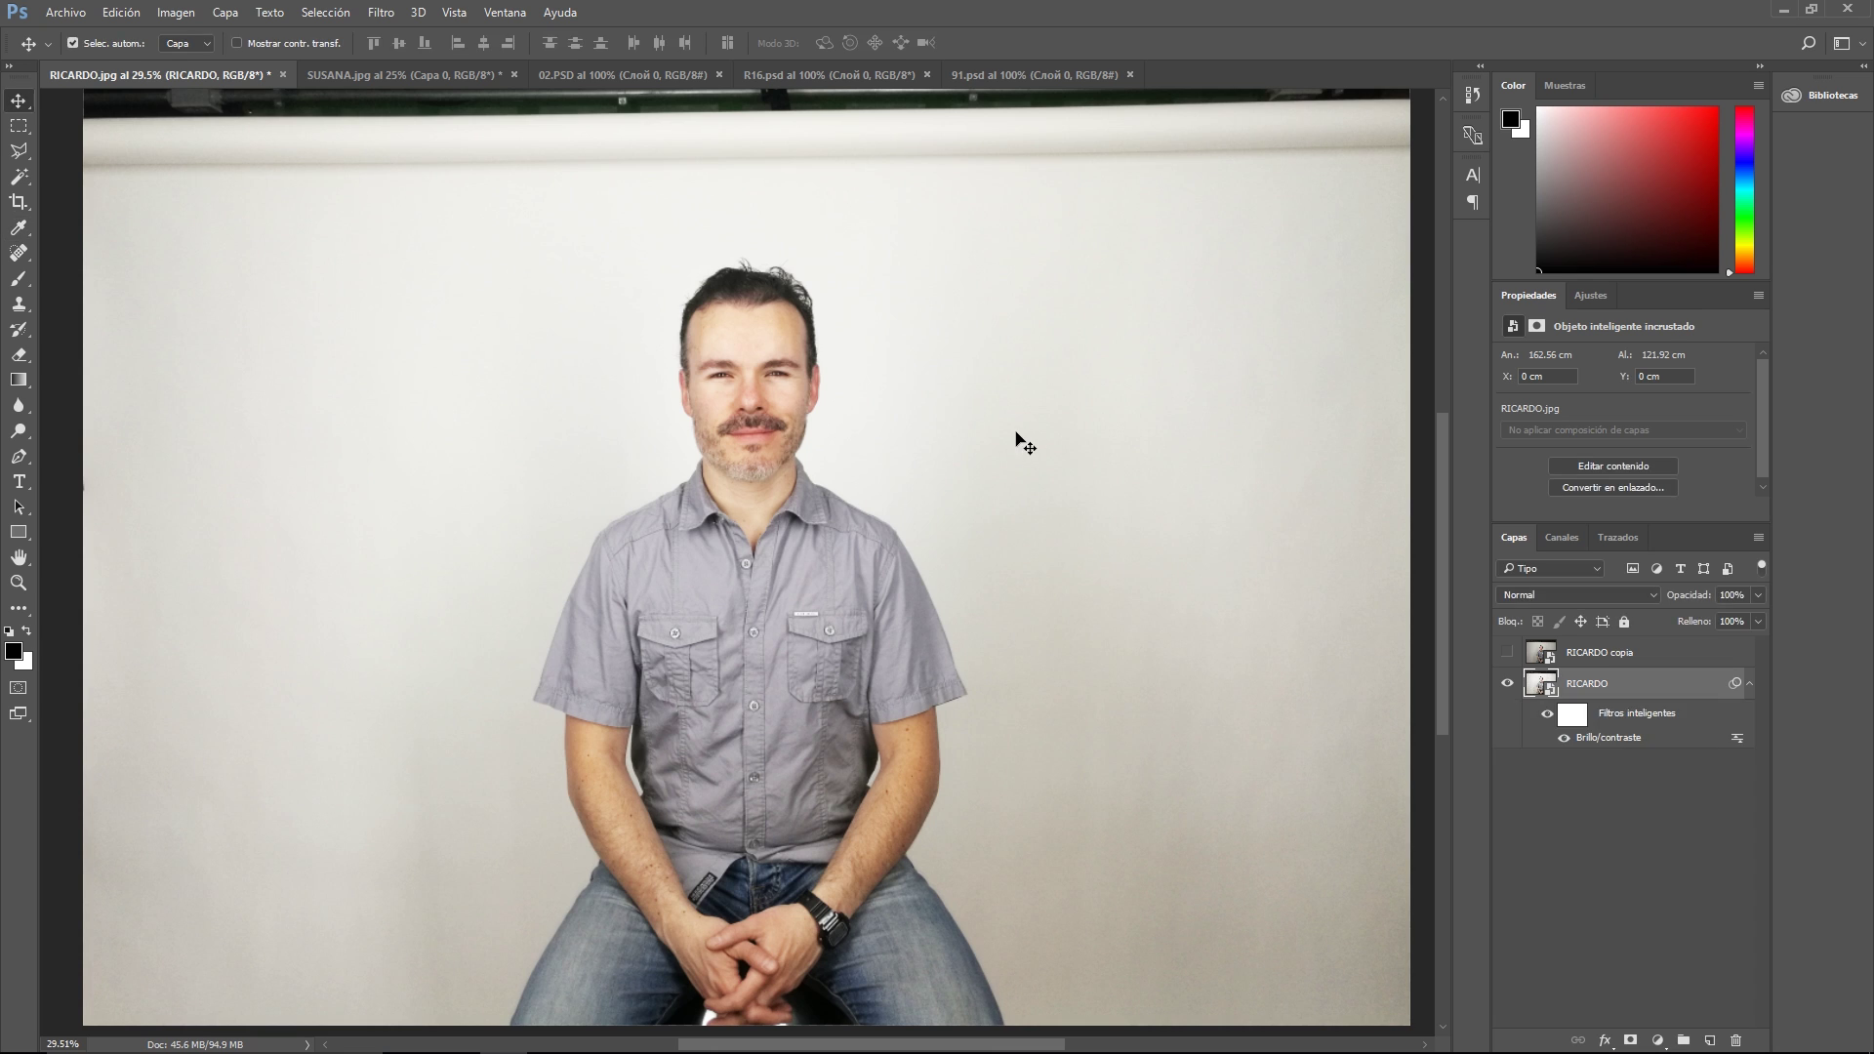
# Step: Apply Niveles to the RICARDO photo with input levels 29, 0.86 and 244
pyautogui.click(1749, 684)
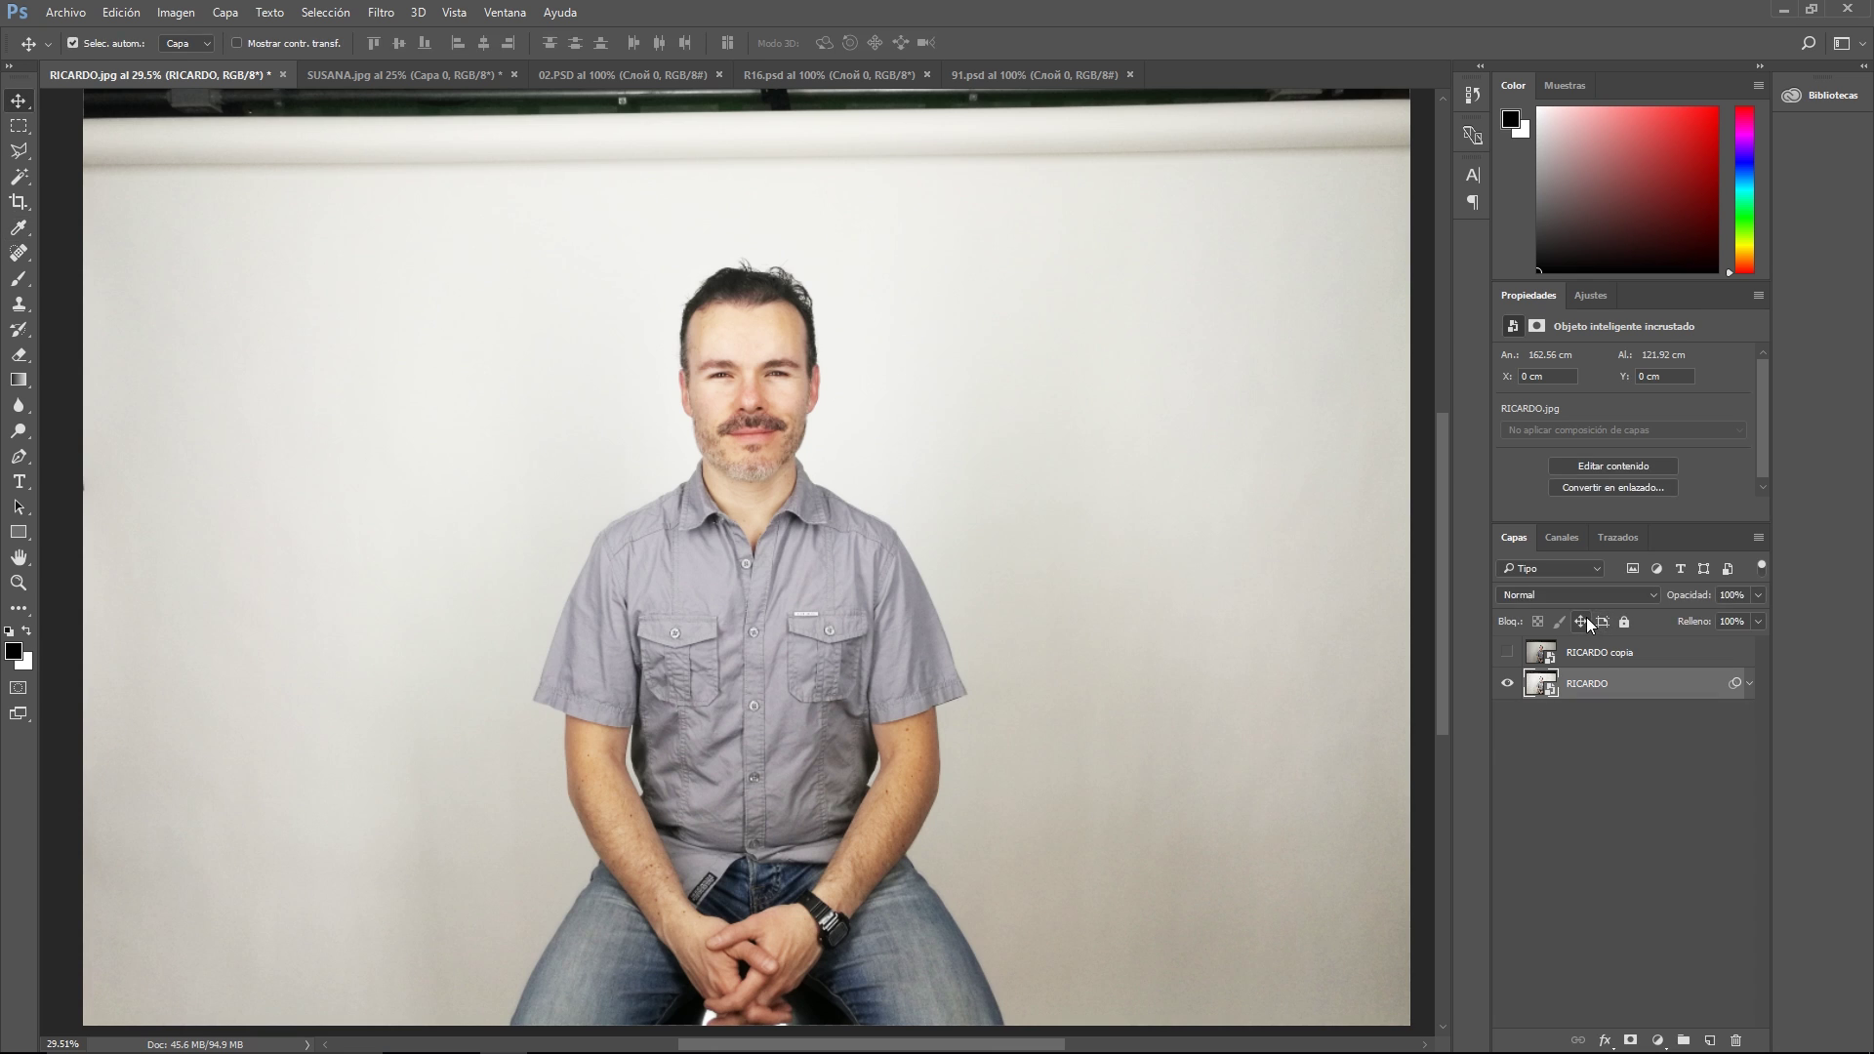
pyautogui.click(166, 14)
pyautogui.moveTo(187, 61)
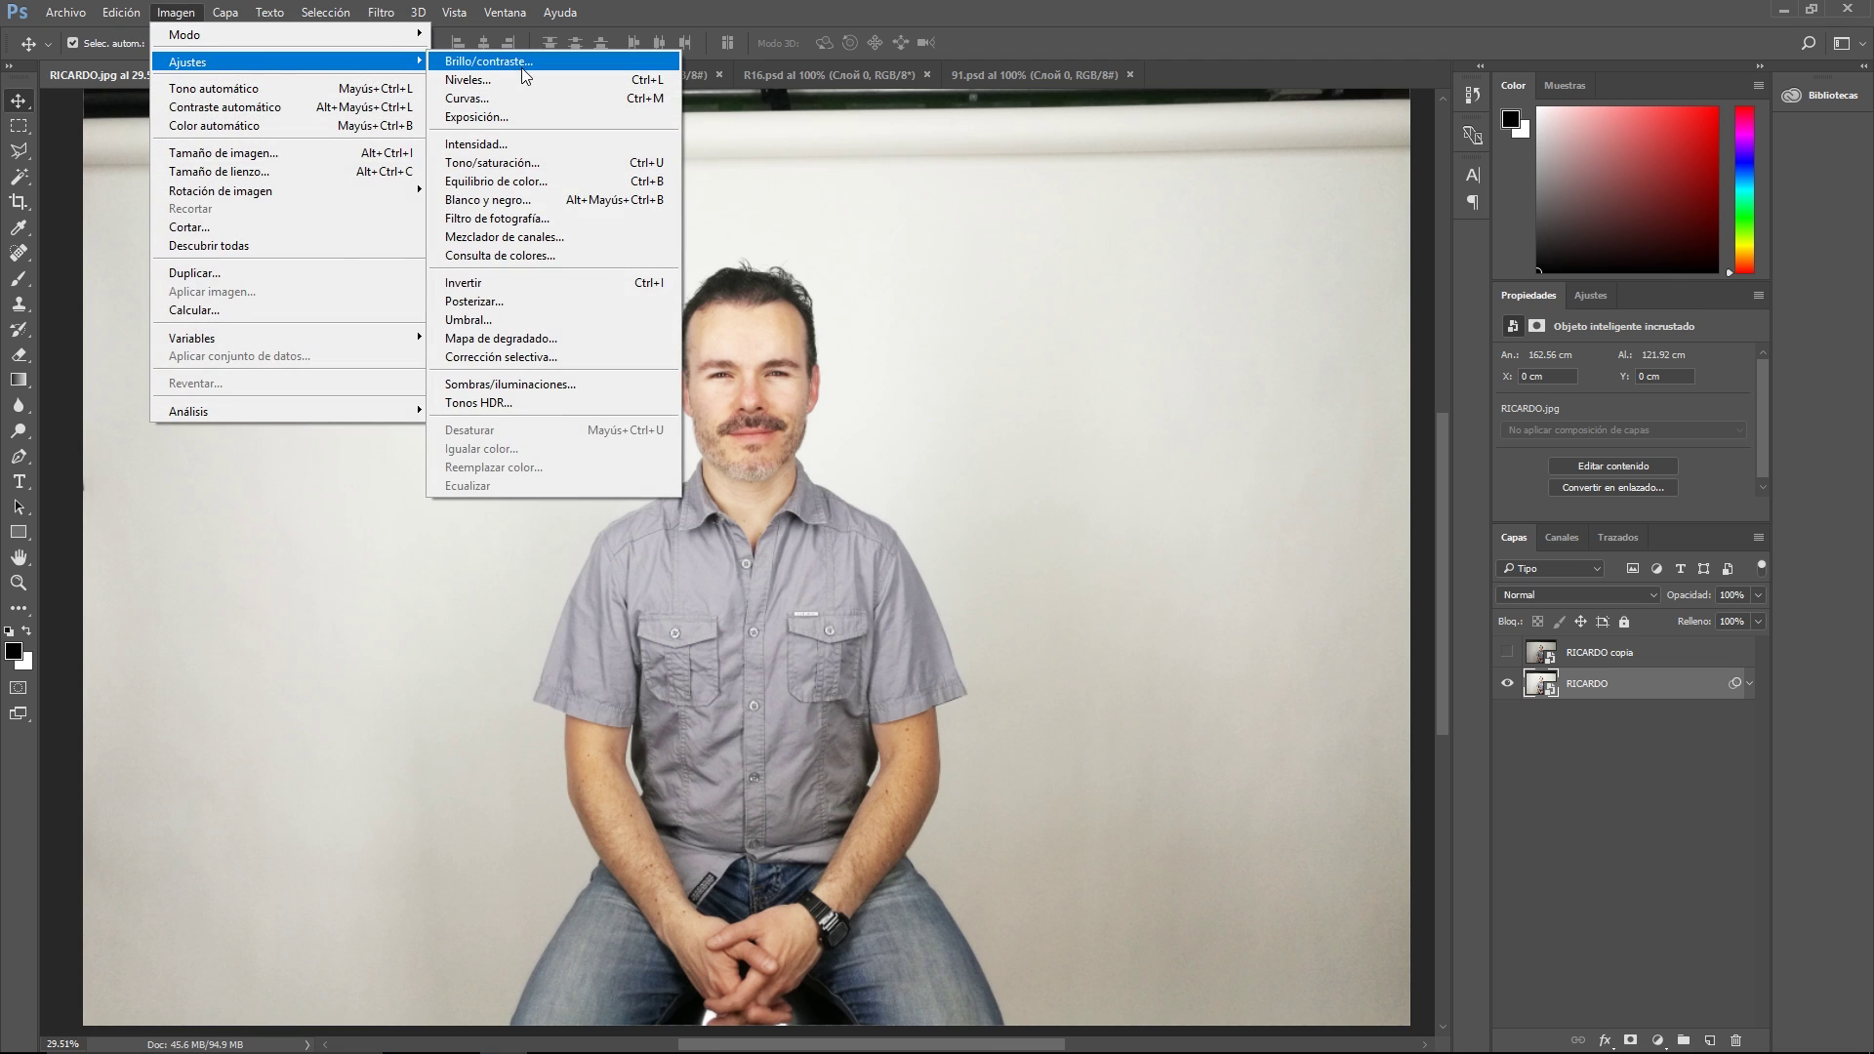
pyautogui.click(535, 93)
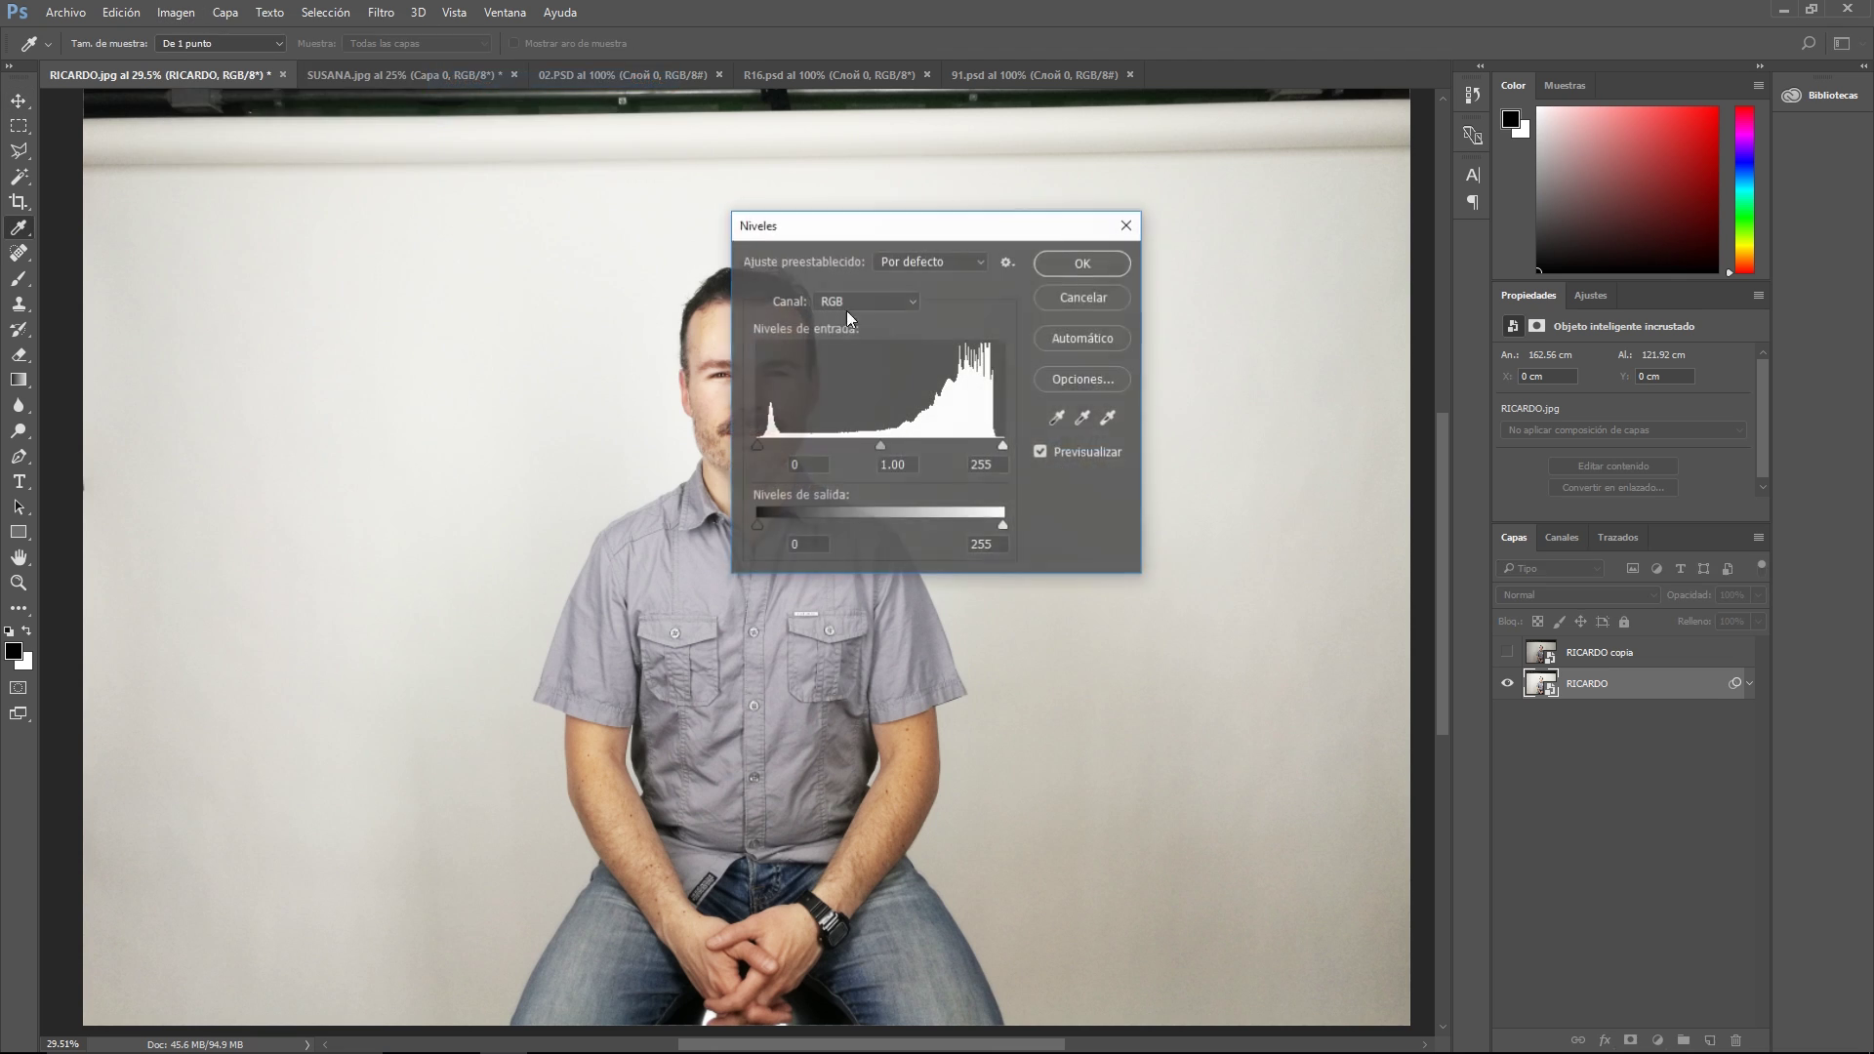
pyautogui.moveTo(982, 235); pyautogui.dragTo(1179, 280)
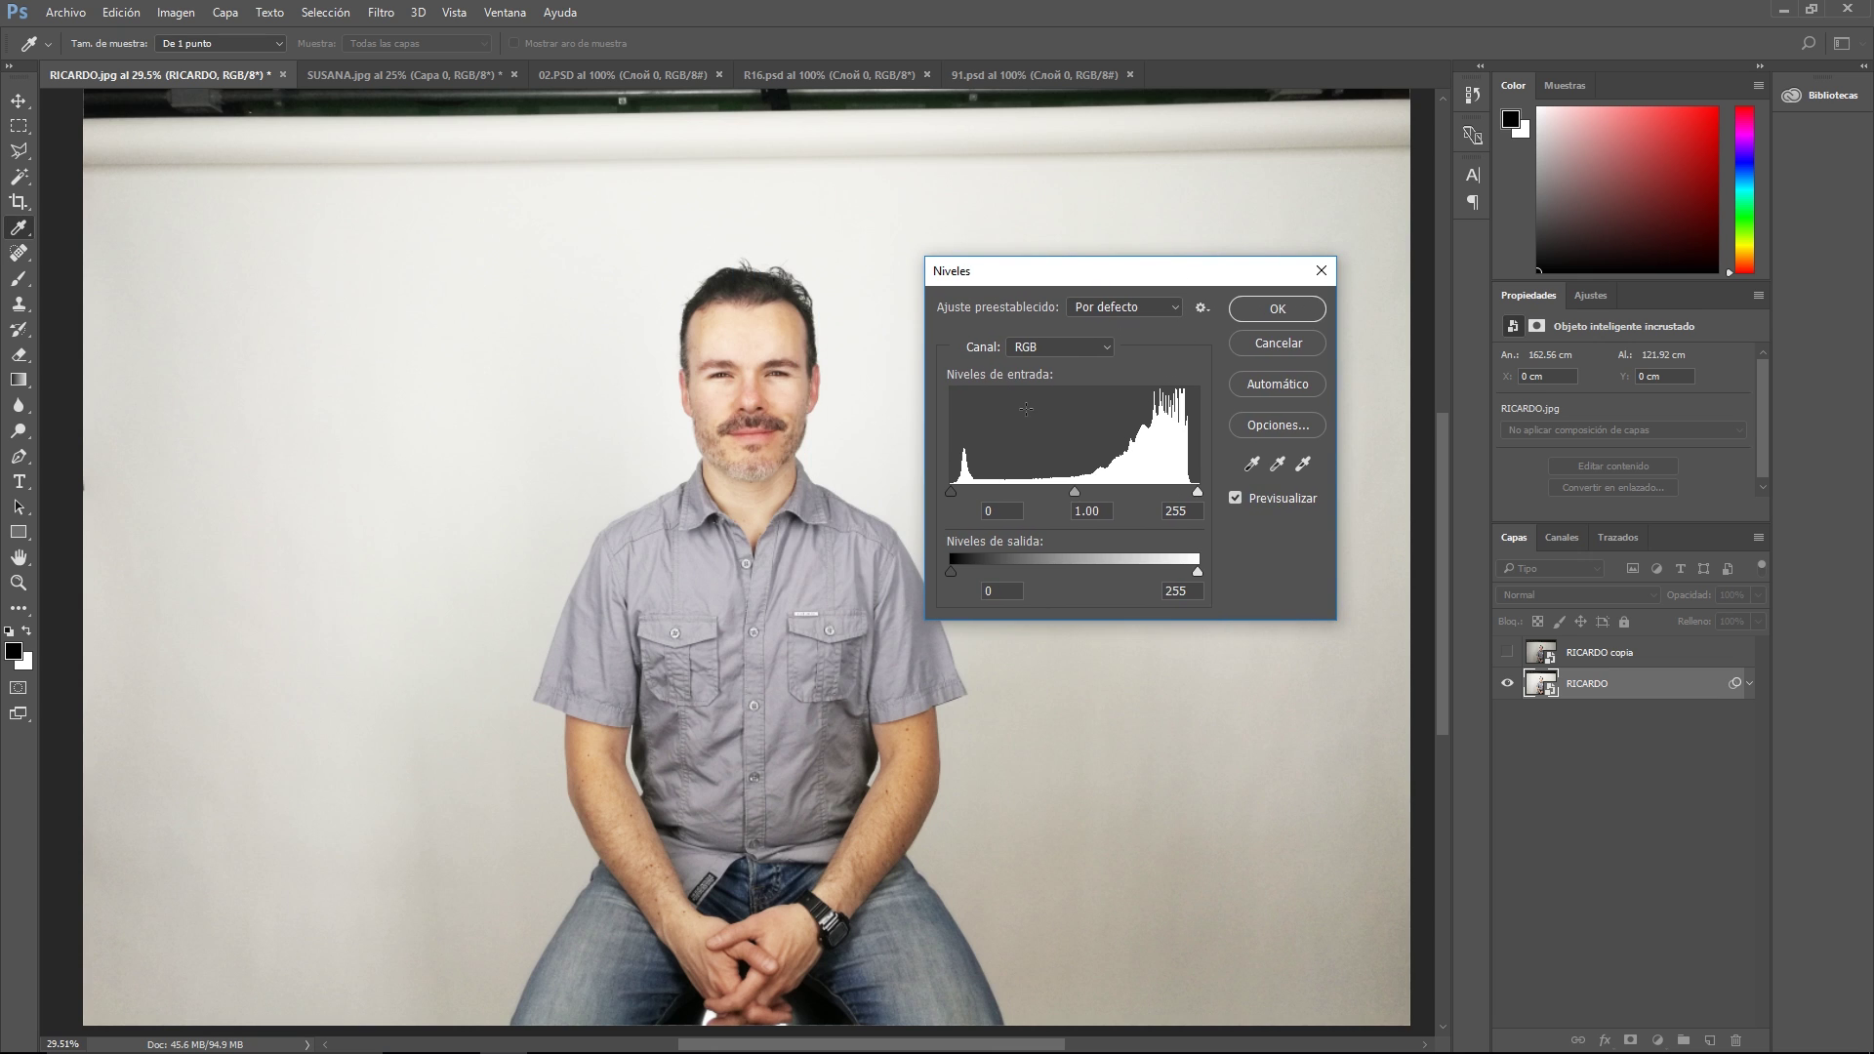
pyautogui.moveTo(951, 491); pyautogui.dragTo(1191, 490)
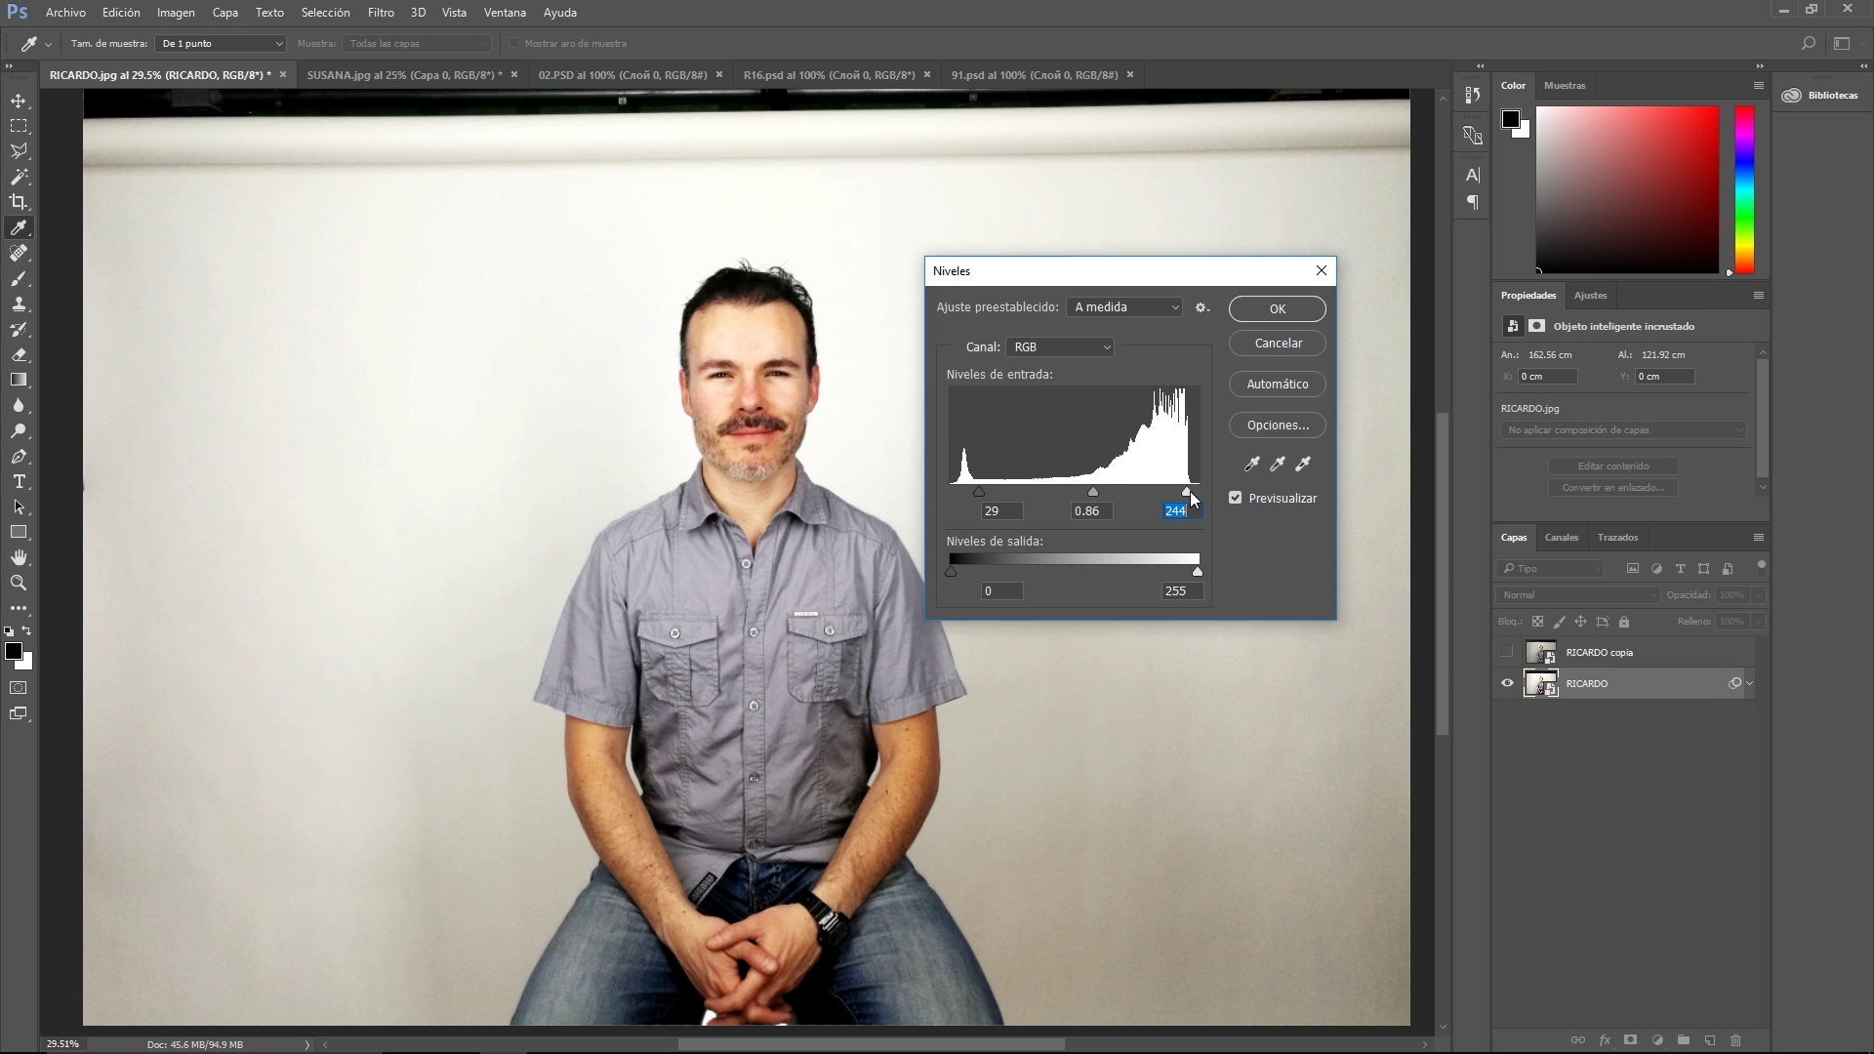
pyautogui.click(1267, 310)
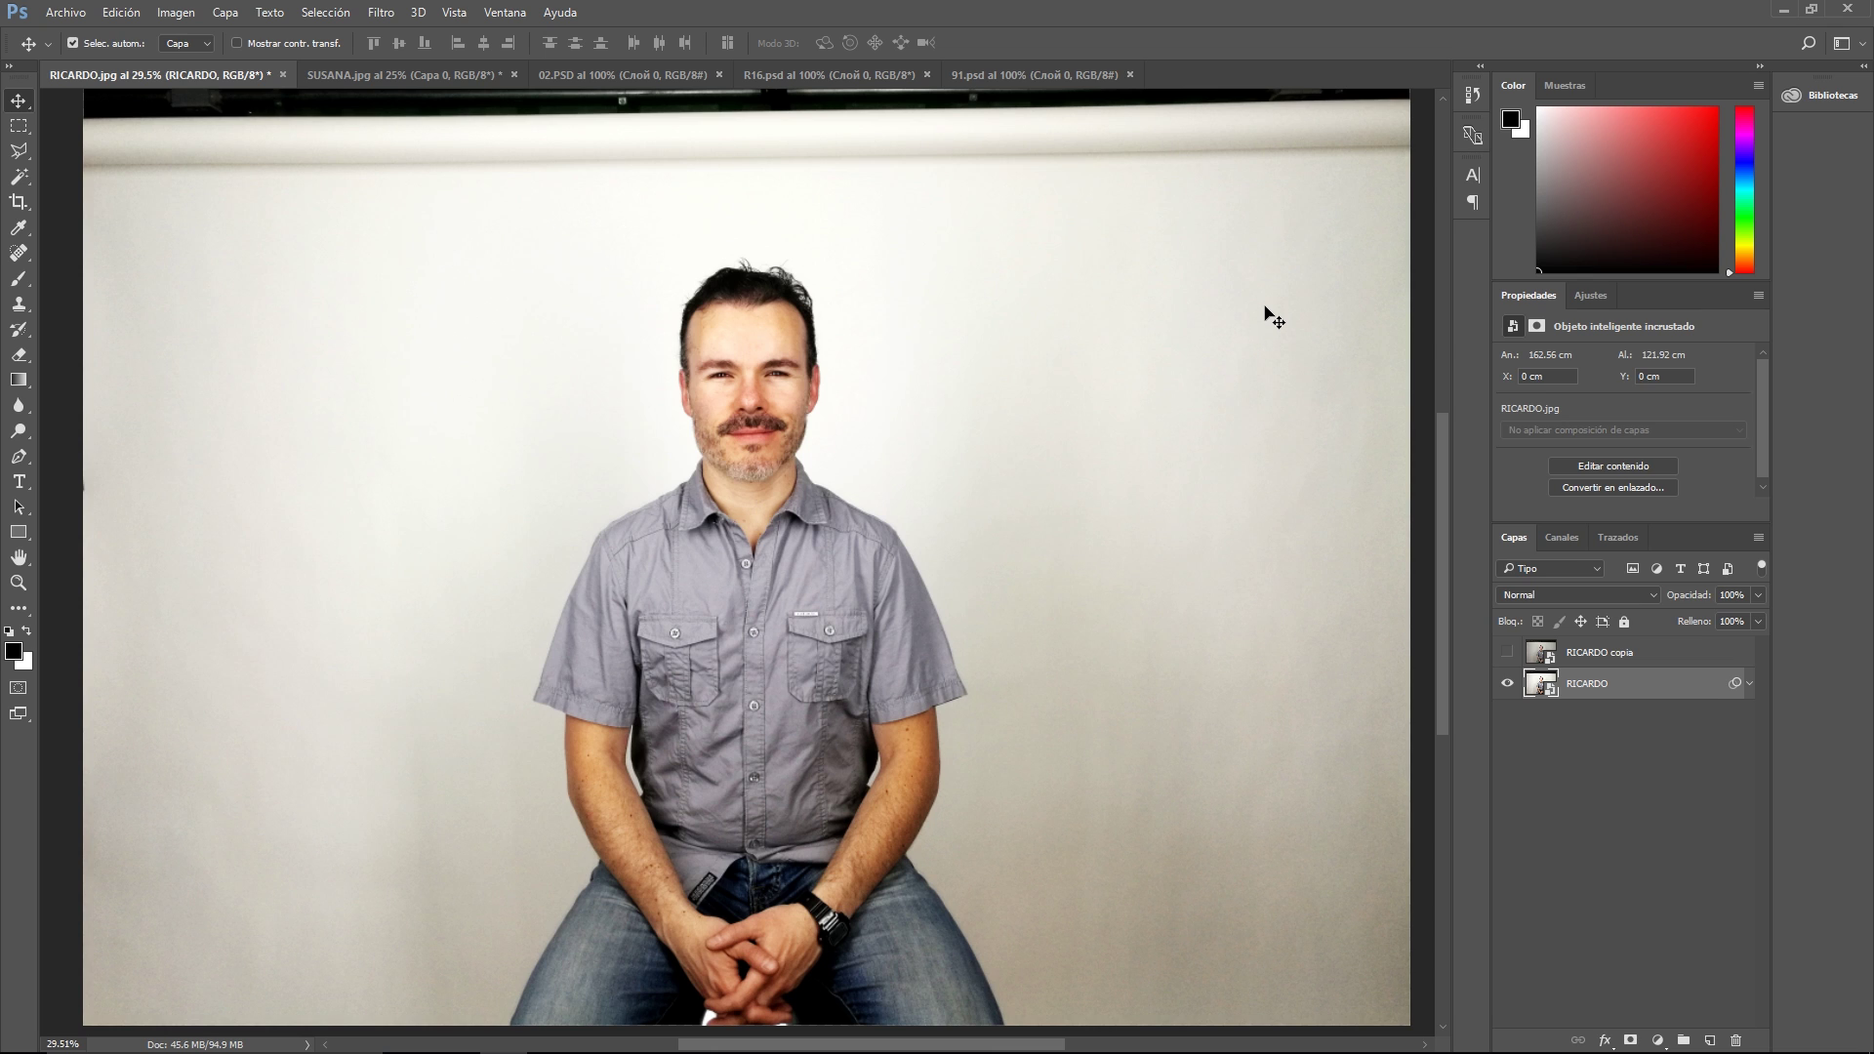
# Step: Toggle the RICARDO copia layer's visibility repeatedly to compare the corrected portrait with the original
pyautogui.click(1508, 654)
pyautogui.click(1509, 654)
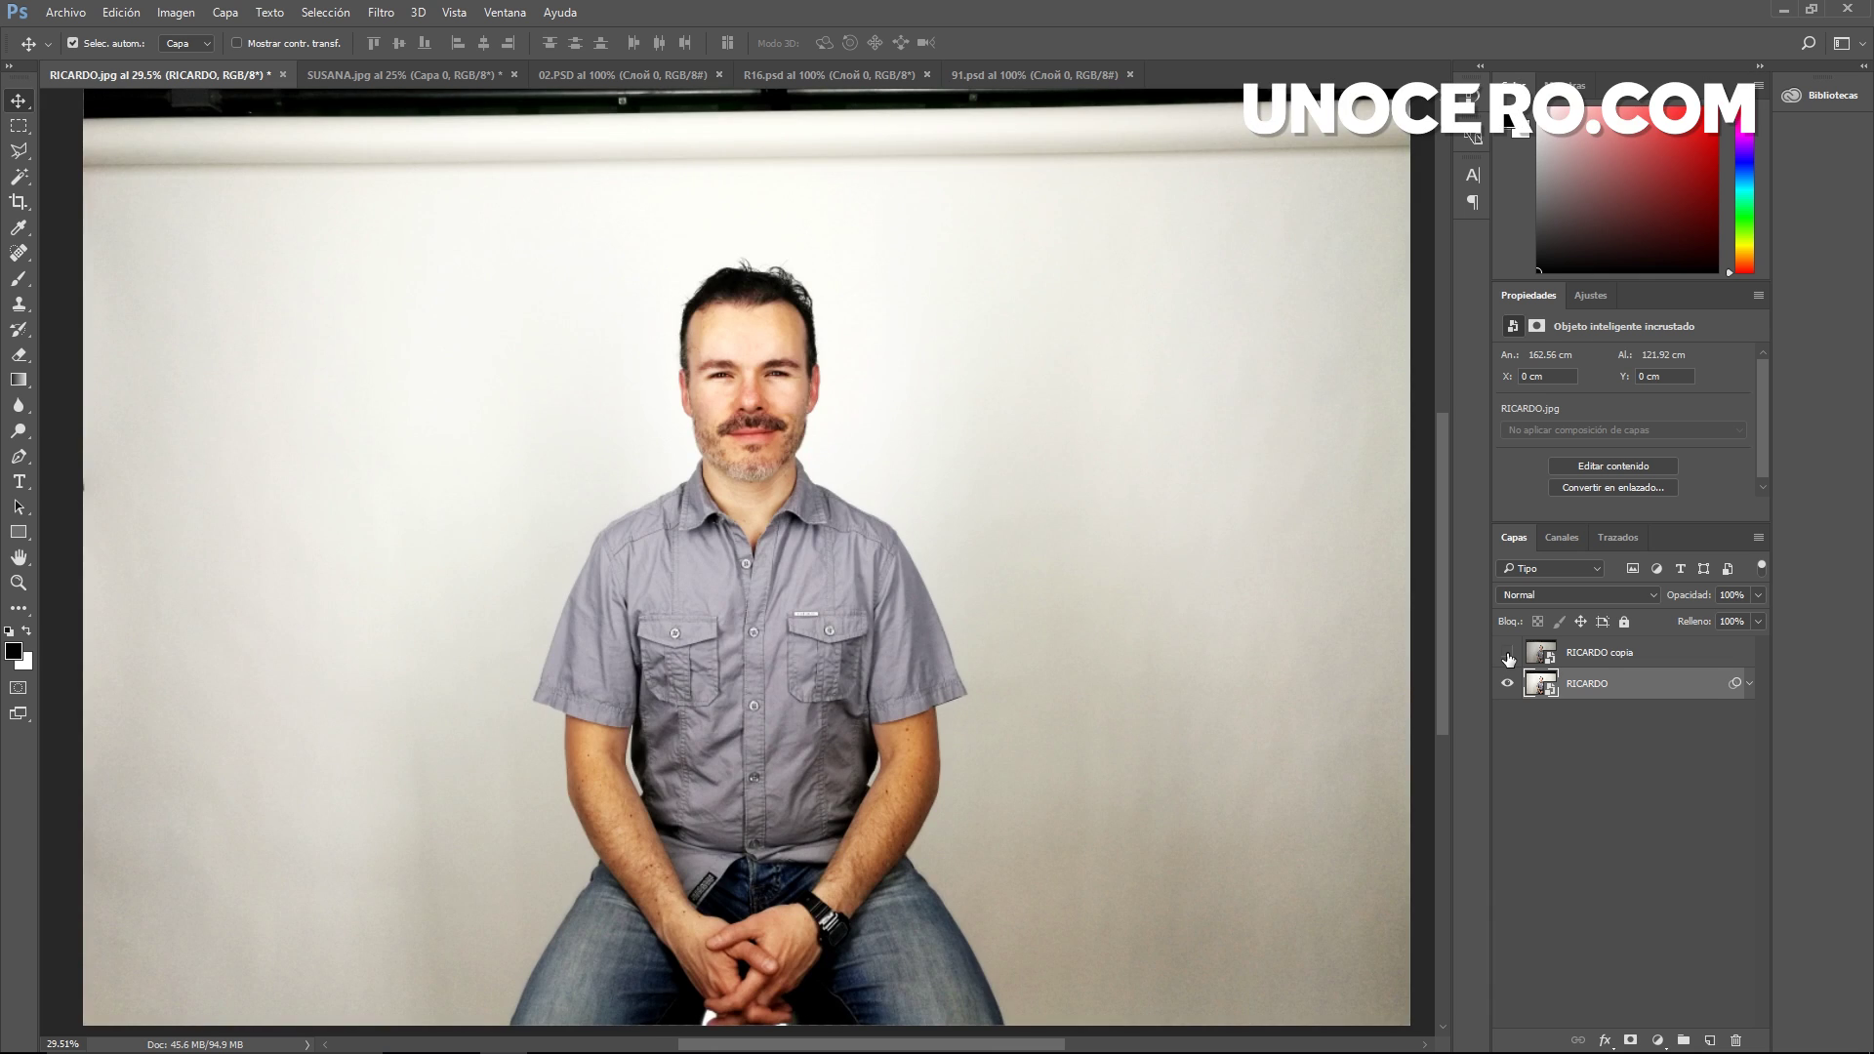
pyautogui.click(1508, 654)
pyautogui.click(1508, 654)
pyautogui.click(1508, 654)
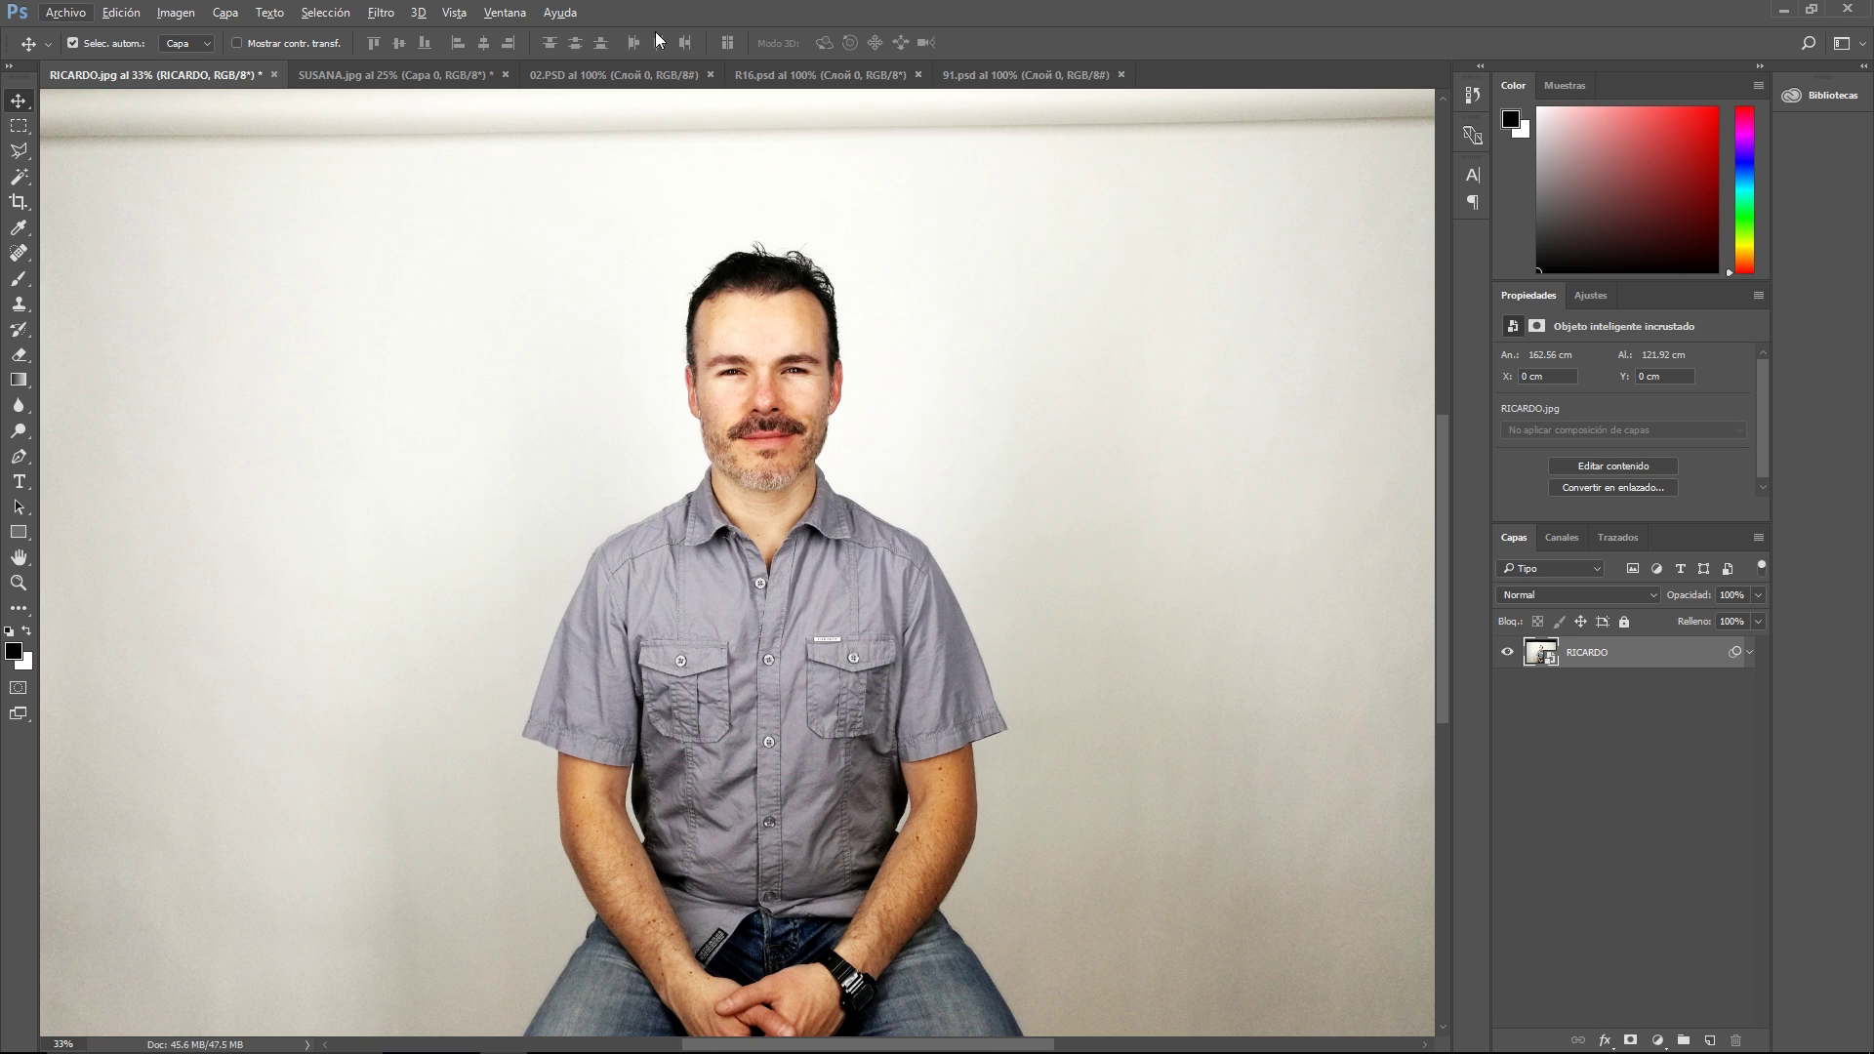
# Step: Browse the 02.PSD, R16.psd and 91.psd clothing cutouts, ending on the 02.PSD suit and tie
pyautogui.click(631, 77)
pyautogui.click(835, 75)
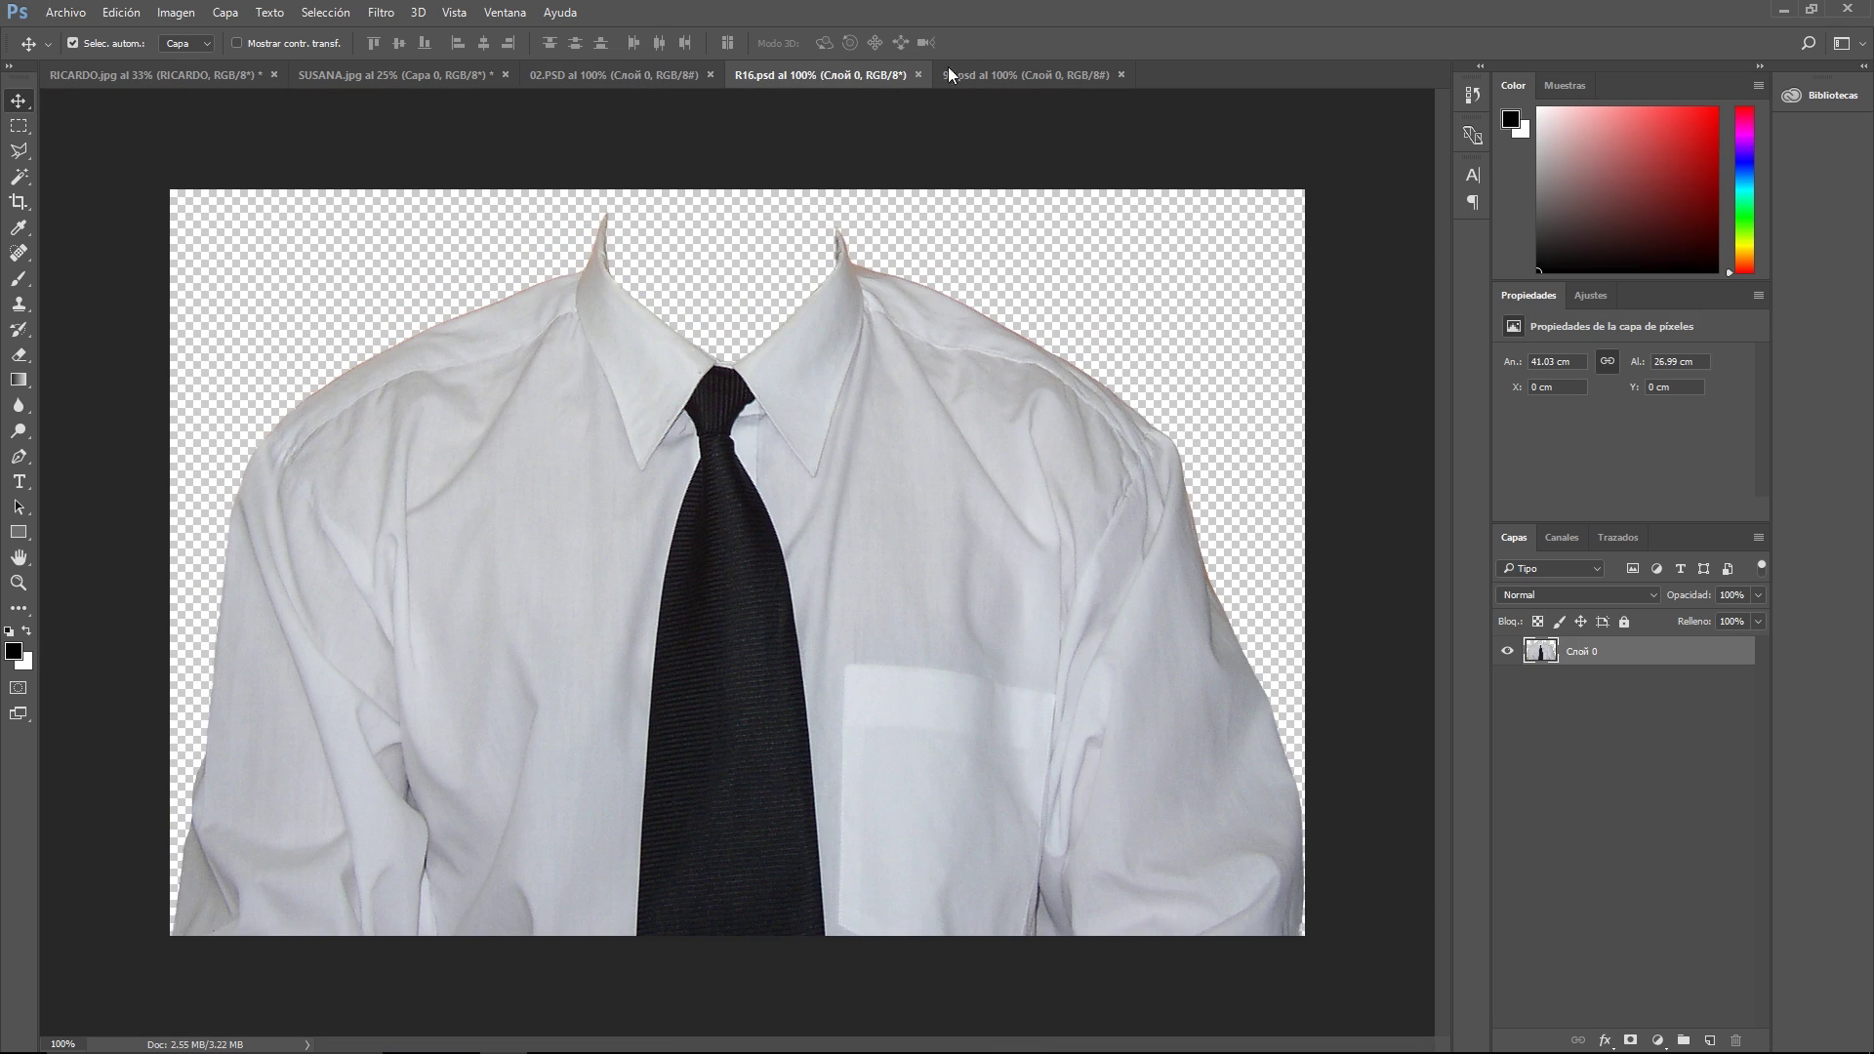
pyautogui.click(1002, 70)
pyautogui.click(649, 76)
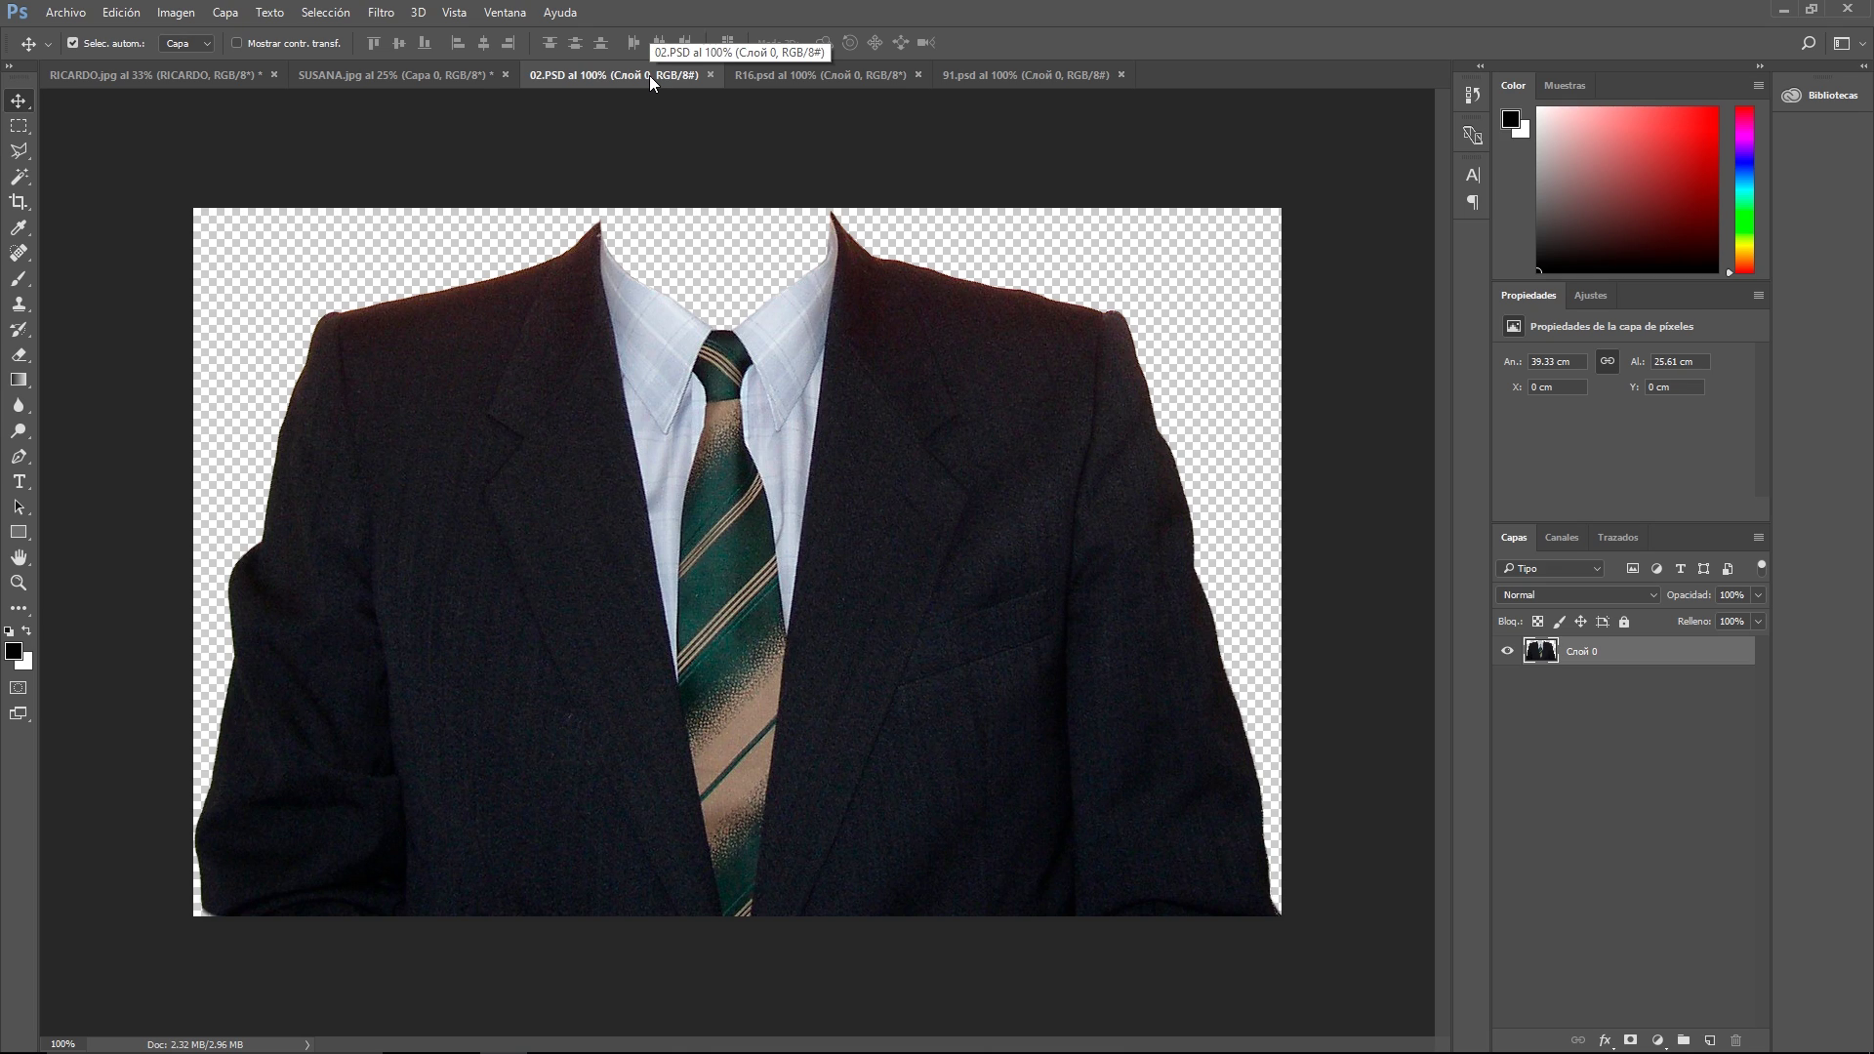
pyautogui.click(791, 76)
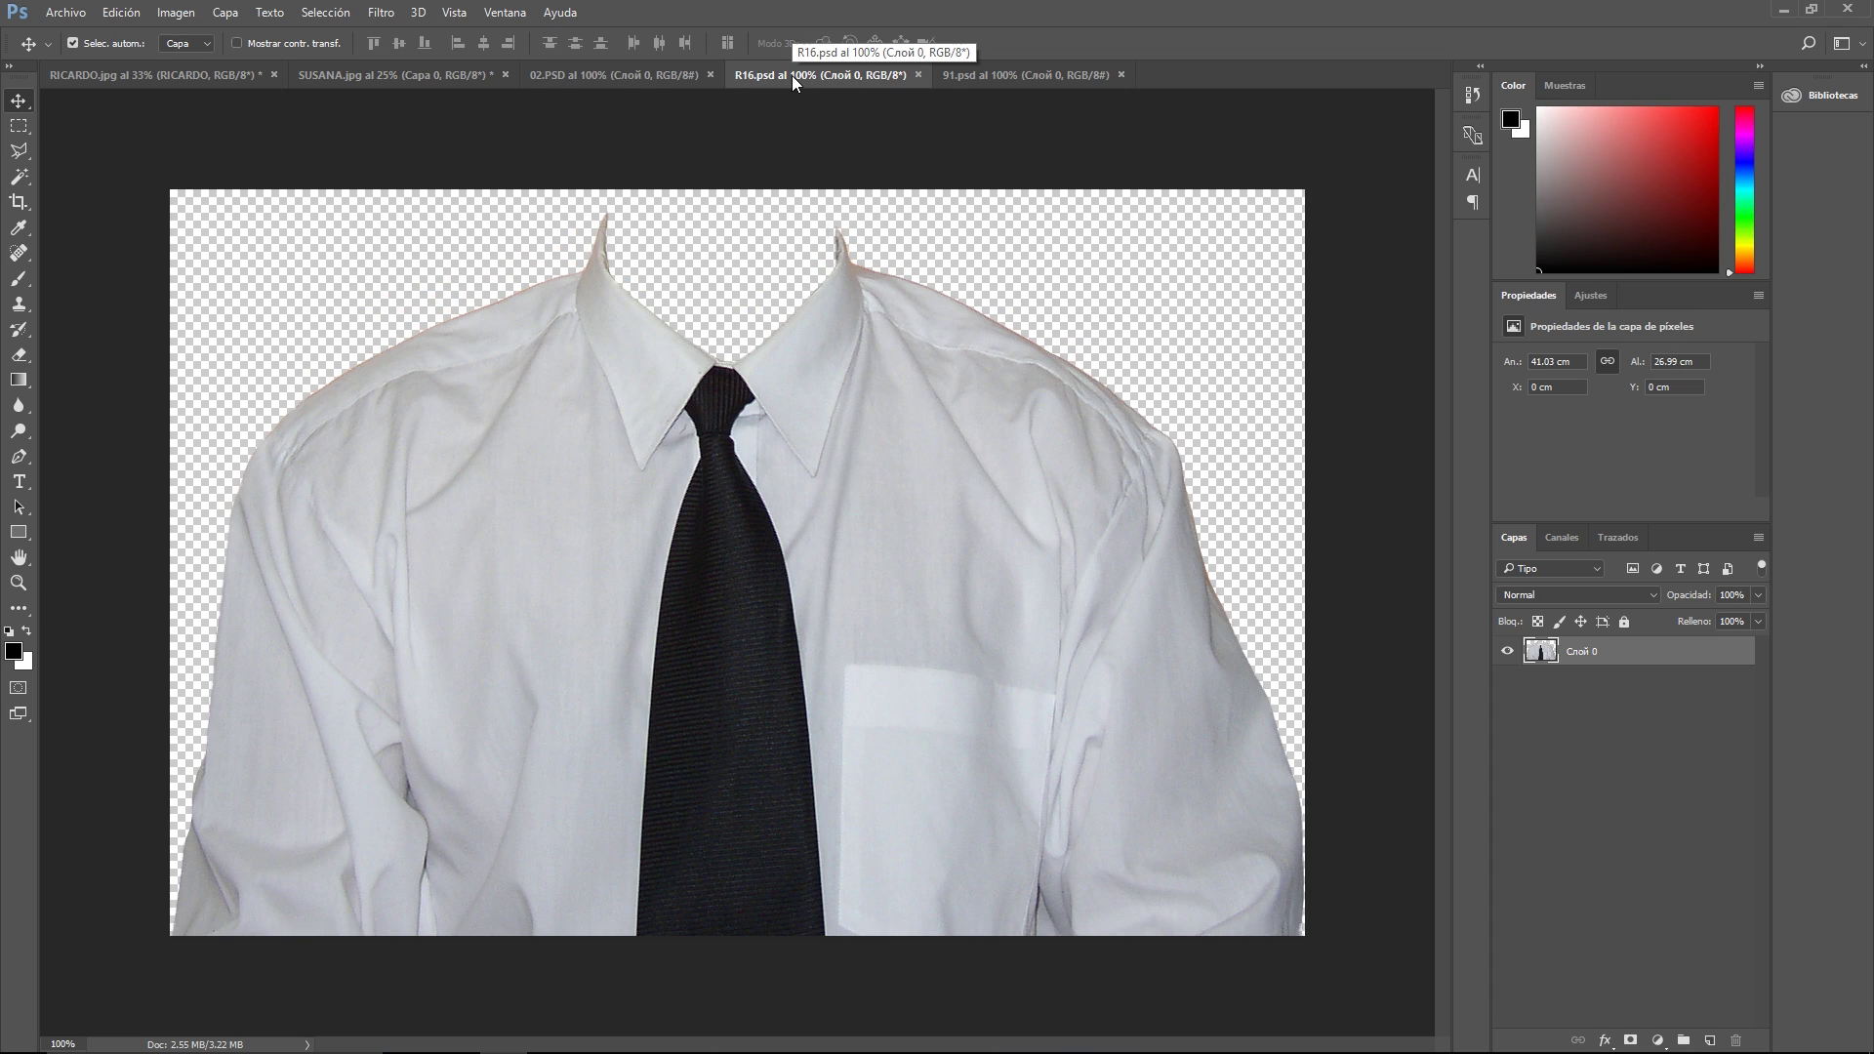
pyautogui.click(963, 73)
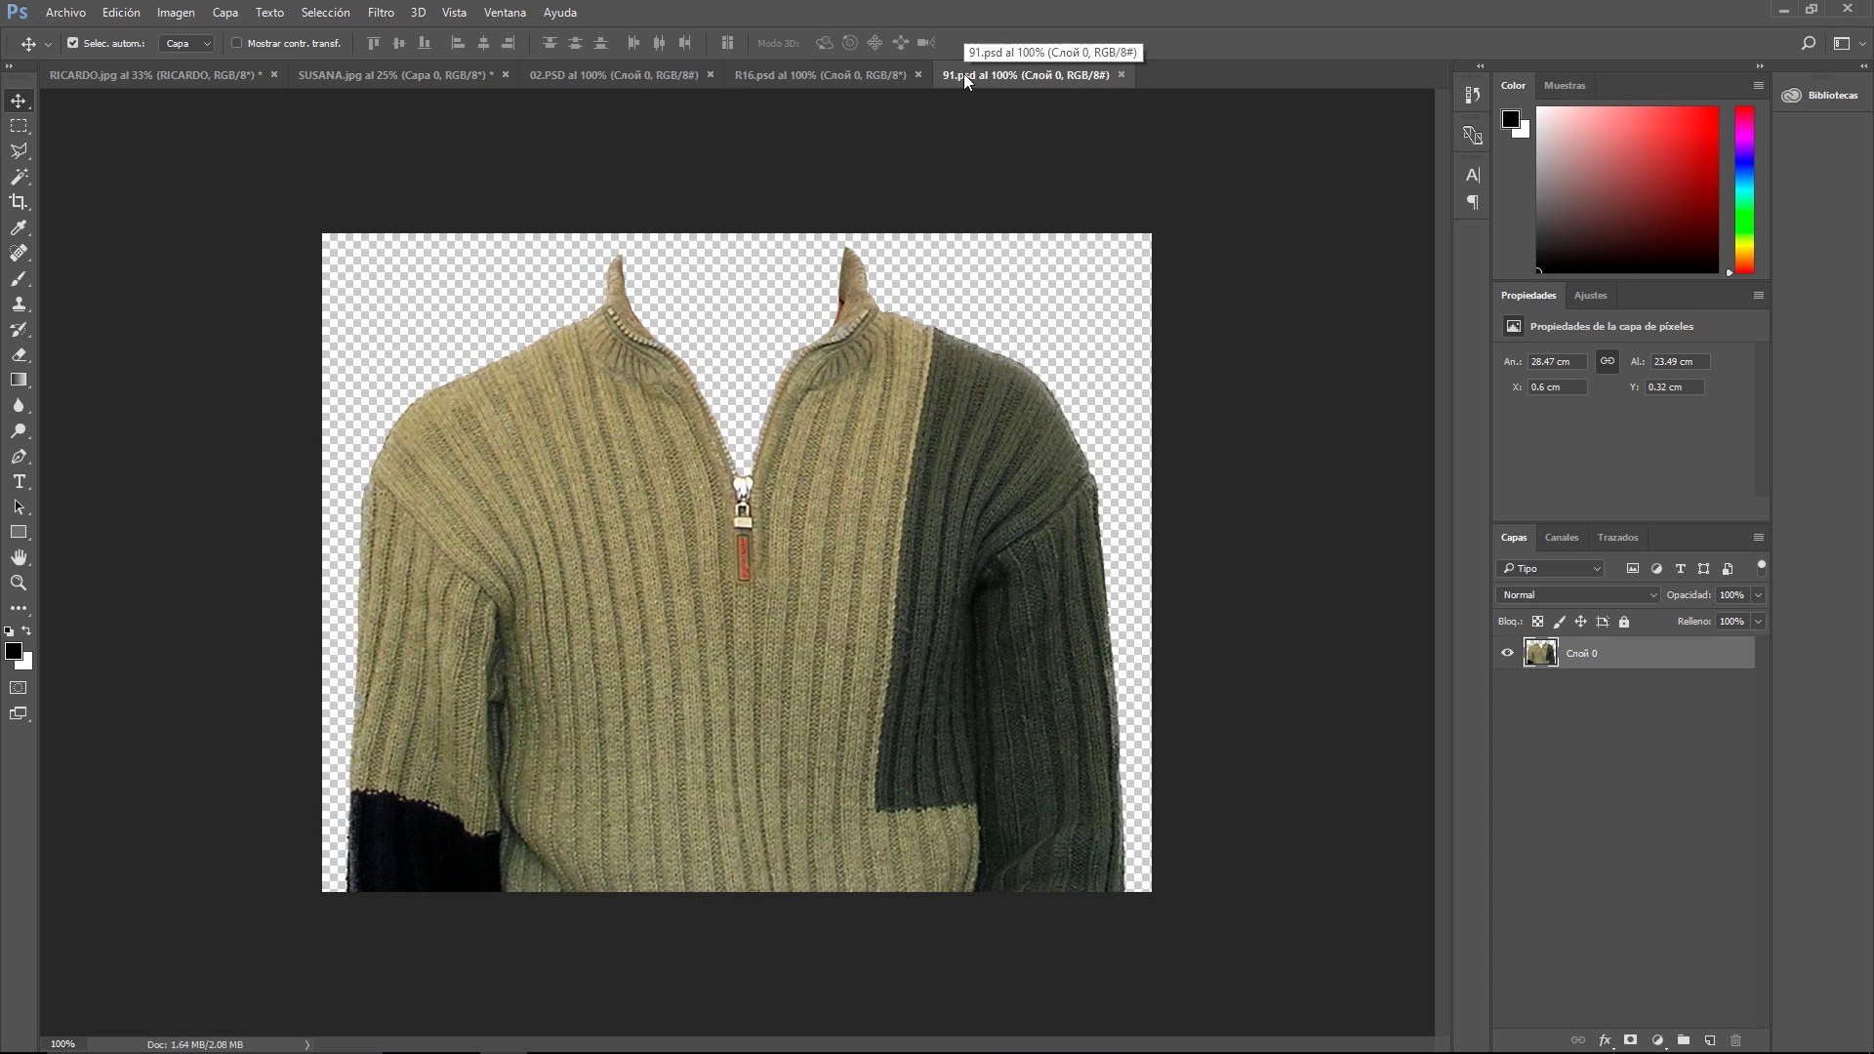
pyautogui.click(660, 70)
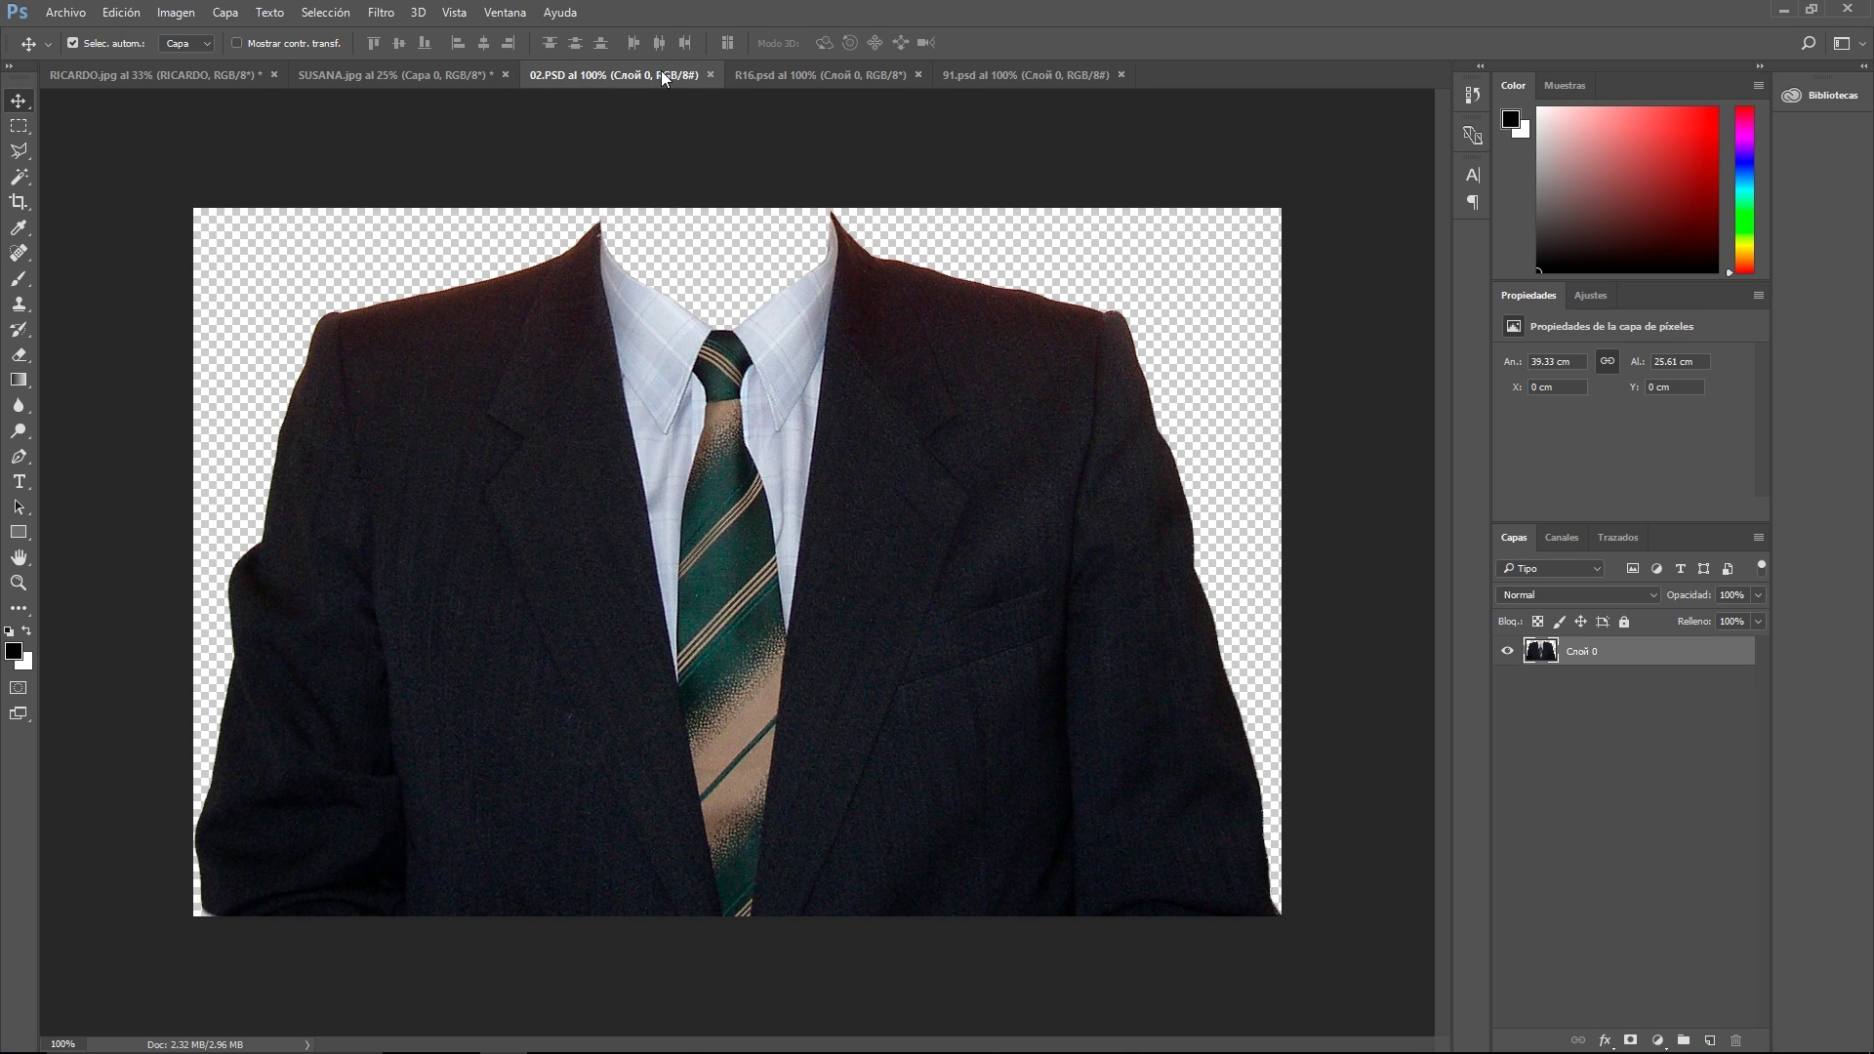
# Step: Drag the 02.PSD suit-and-tie cutout onto the RICARDO portrait as a new layer
pyautogui.moveTo(660, 71); pyautogui.dragTo(1040, 173)
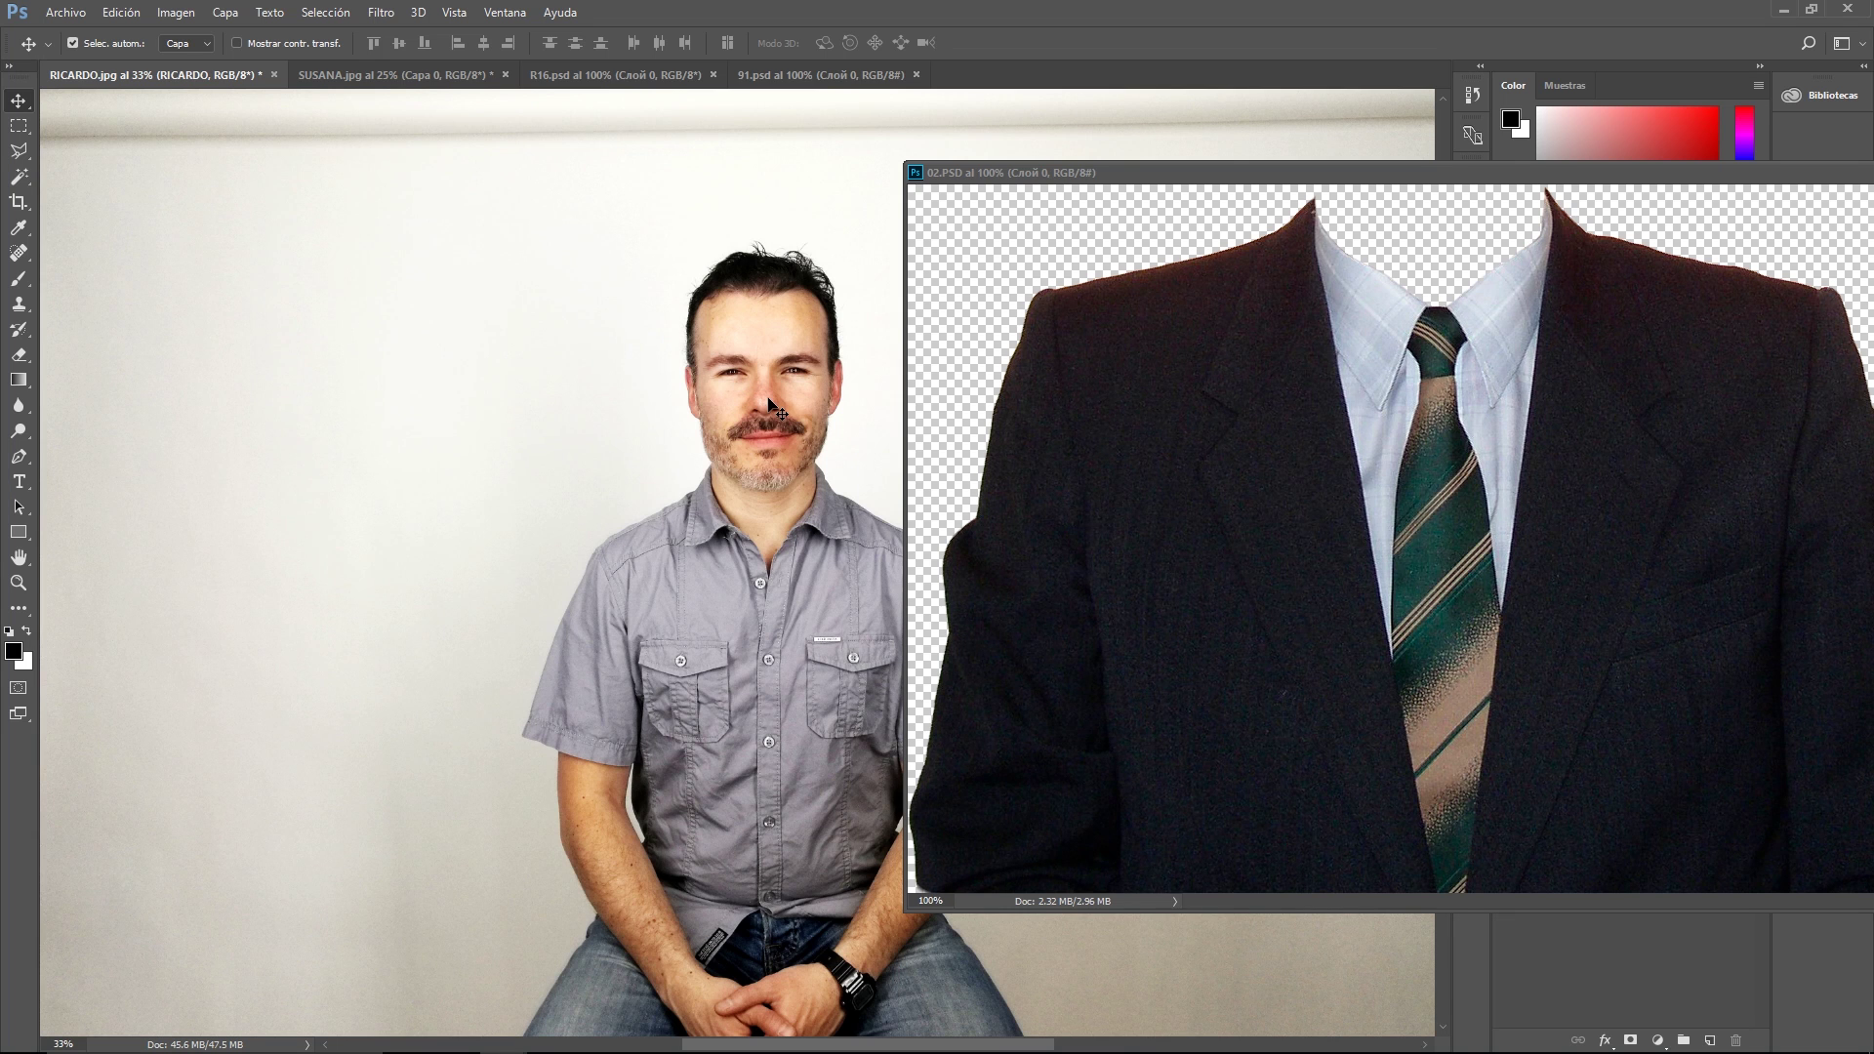
pyautogui.moveTo(1206, 449)
pyautogui.mouseDown()
pyautogui.moveTo(795, 654)
pyautogui.moveTo(779, 580)
pyautogui.mouseUp()
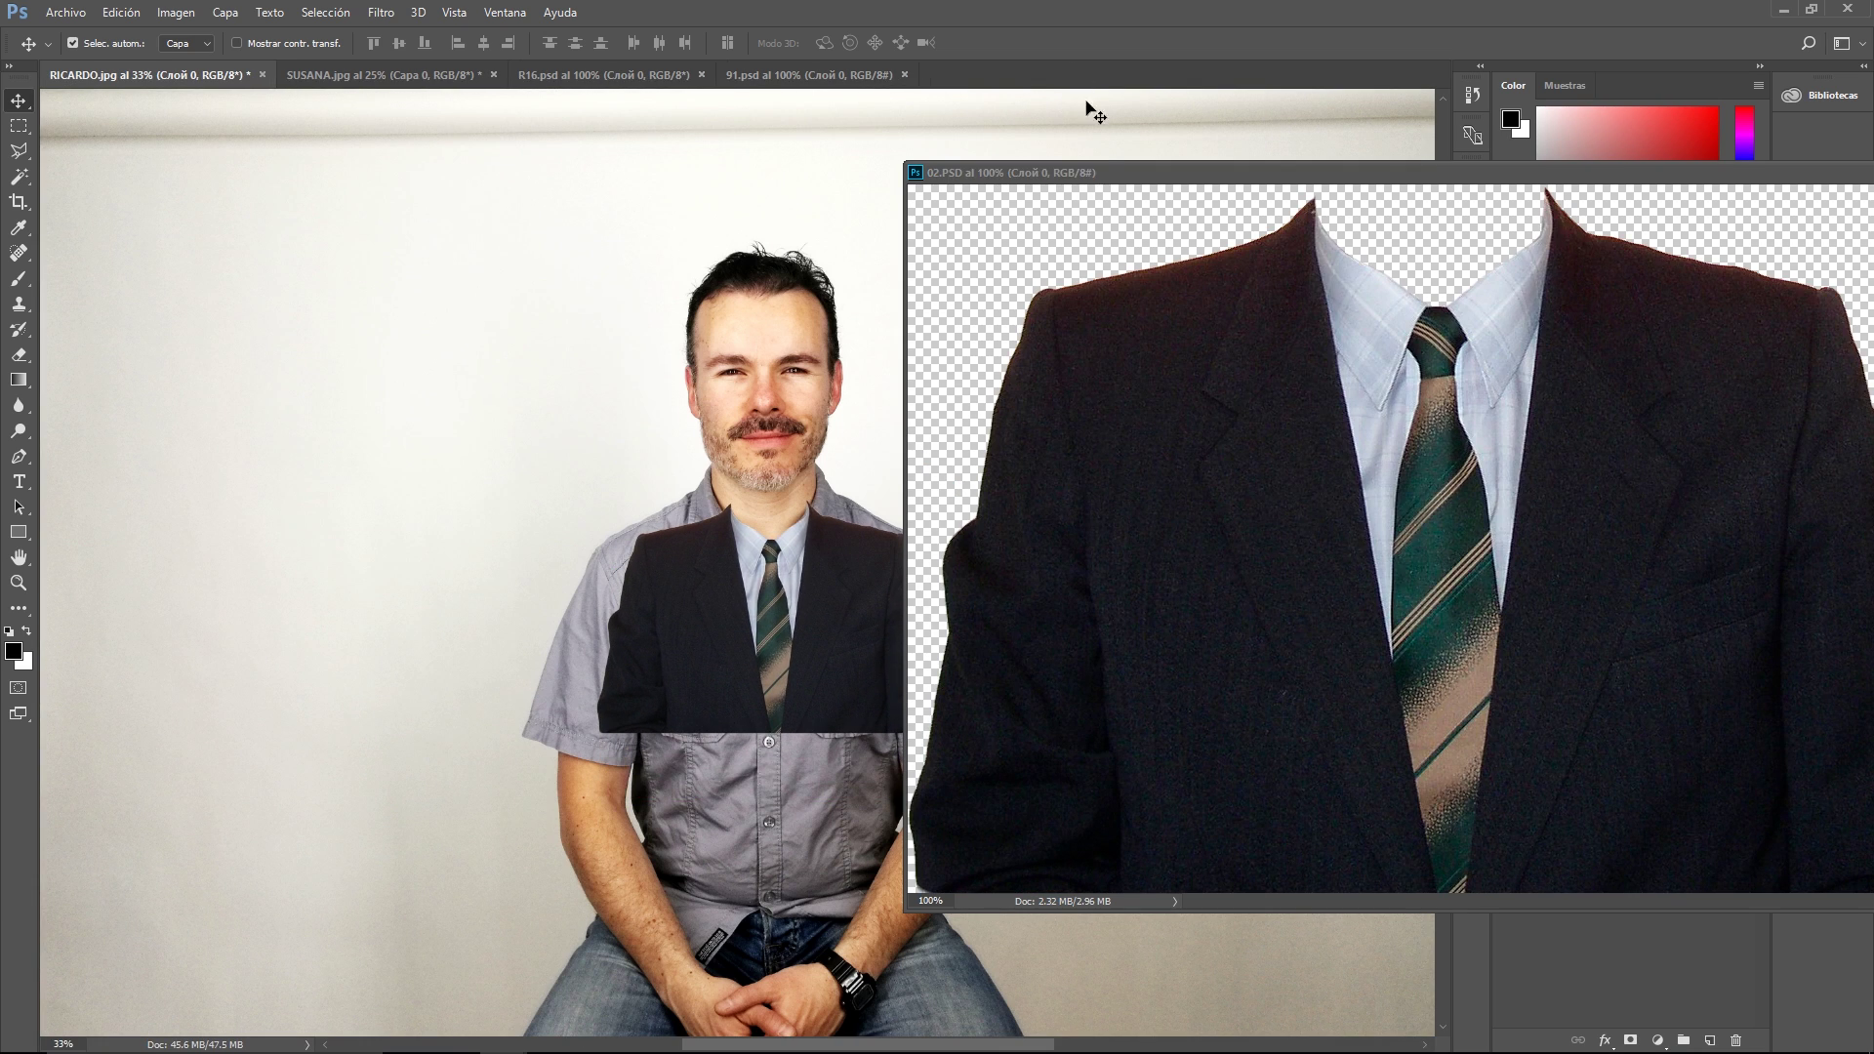
pyautogui.moveTo(1094, 112); pyautogui.dragTo(1016, 75)
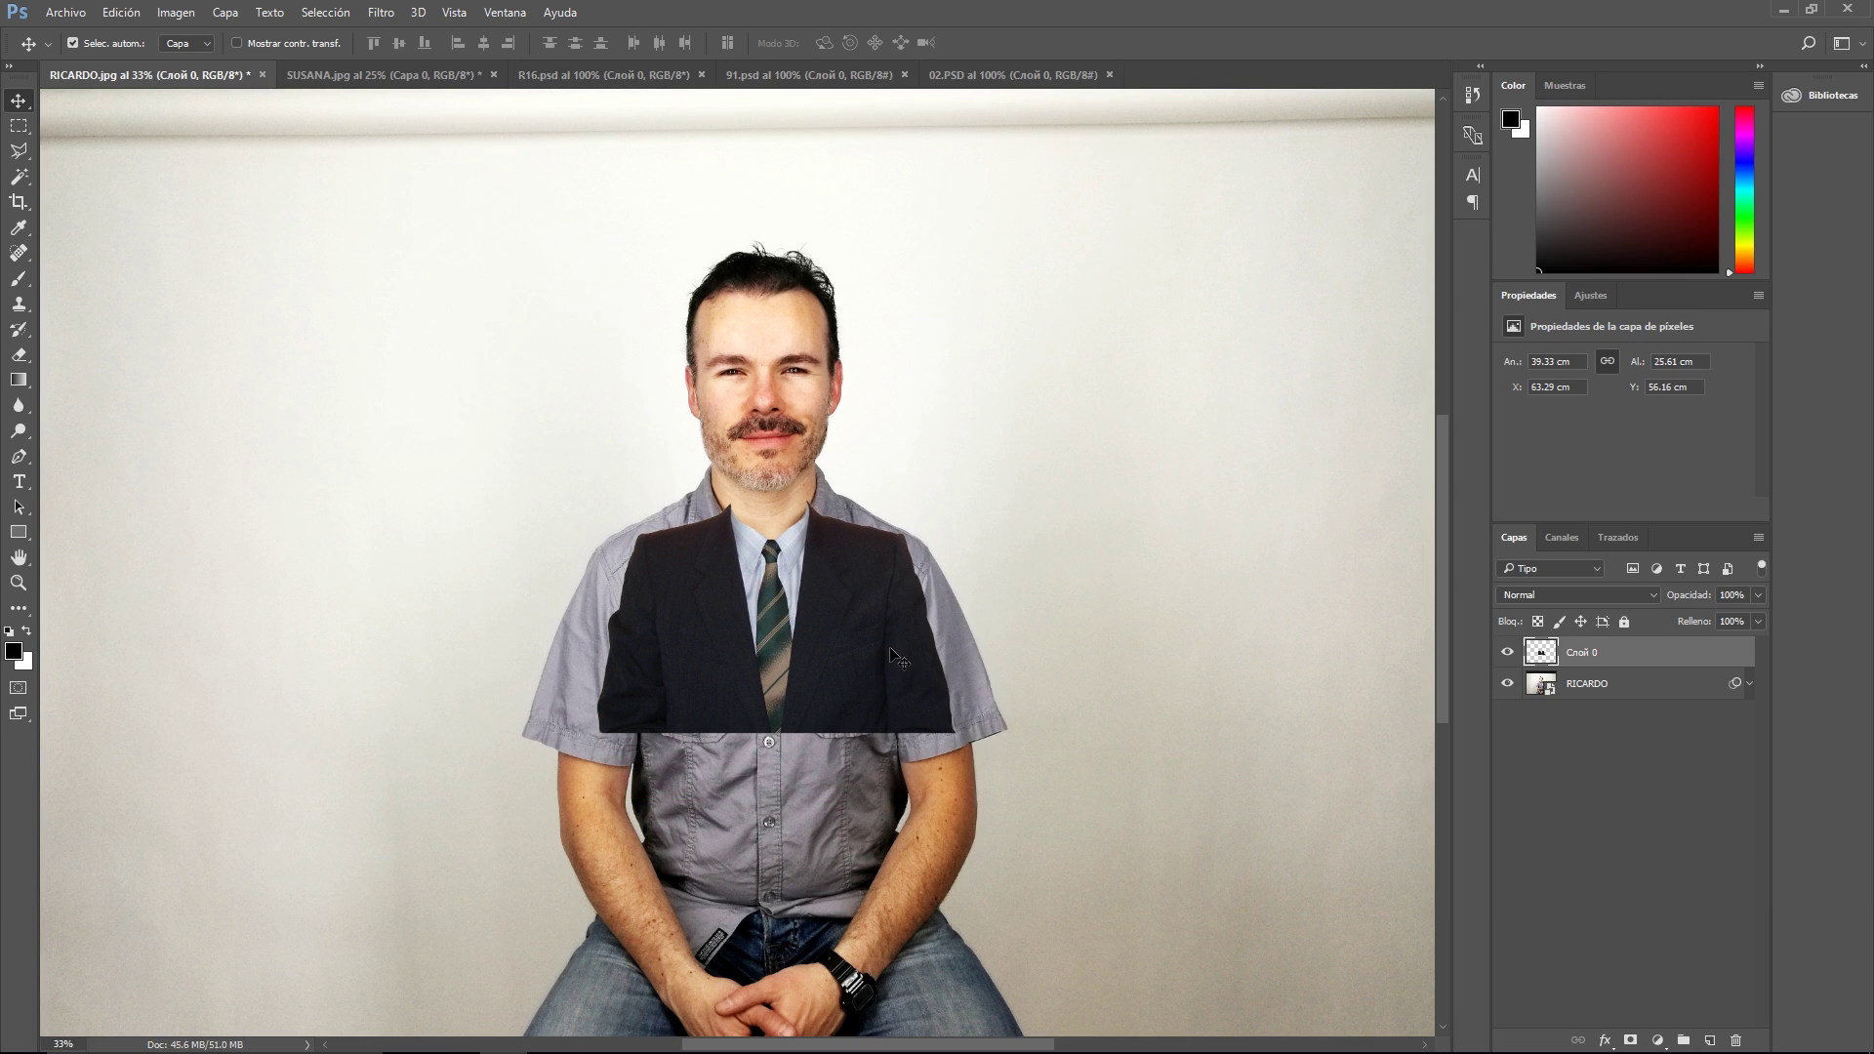
# Step: Free Transform the suit layer to fit the man's torso and shoulders, and apply it
pyautogui.hotkey('ctrl', 't')
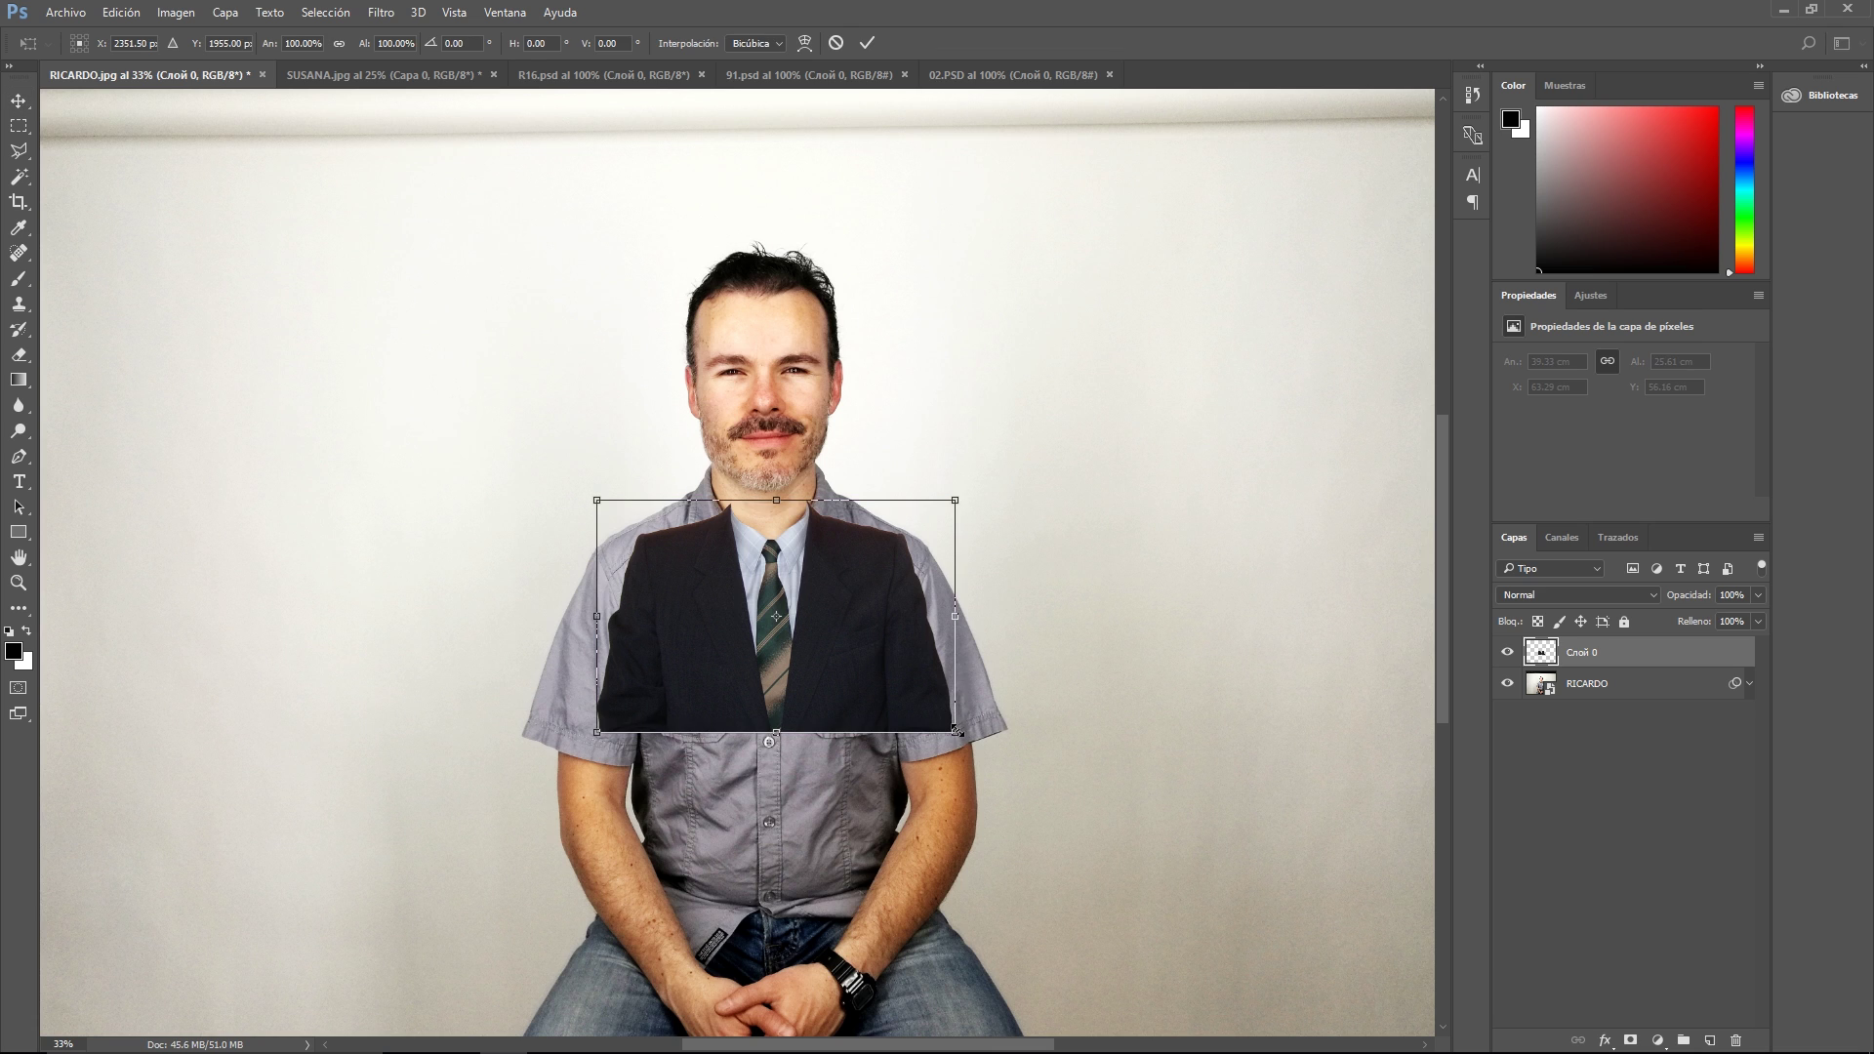
pyautogui.moveTo(955, 732); pyautogui.dragTo(1122, 840)
pyautogui.moveTo(1003, 766); pyautogui.dragTo(913, 742)
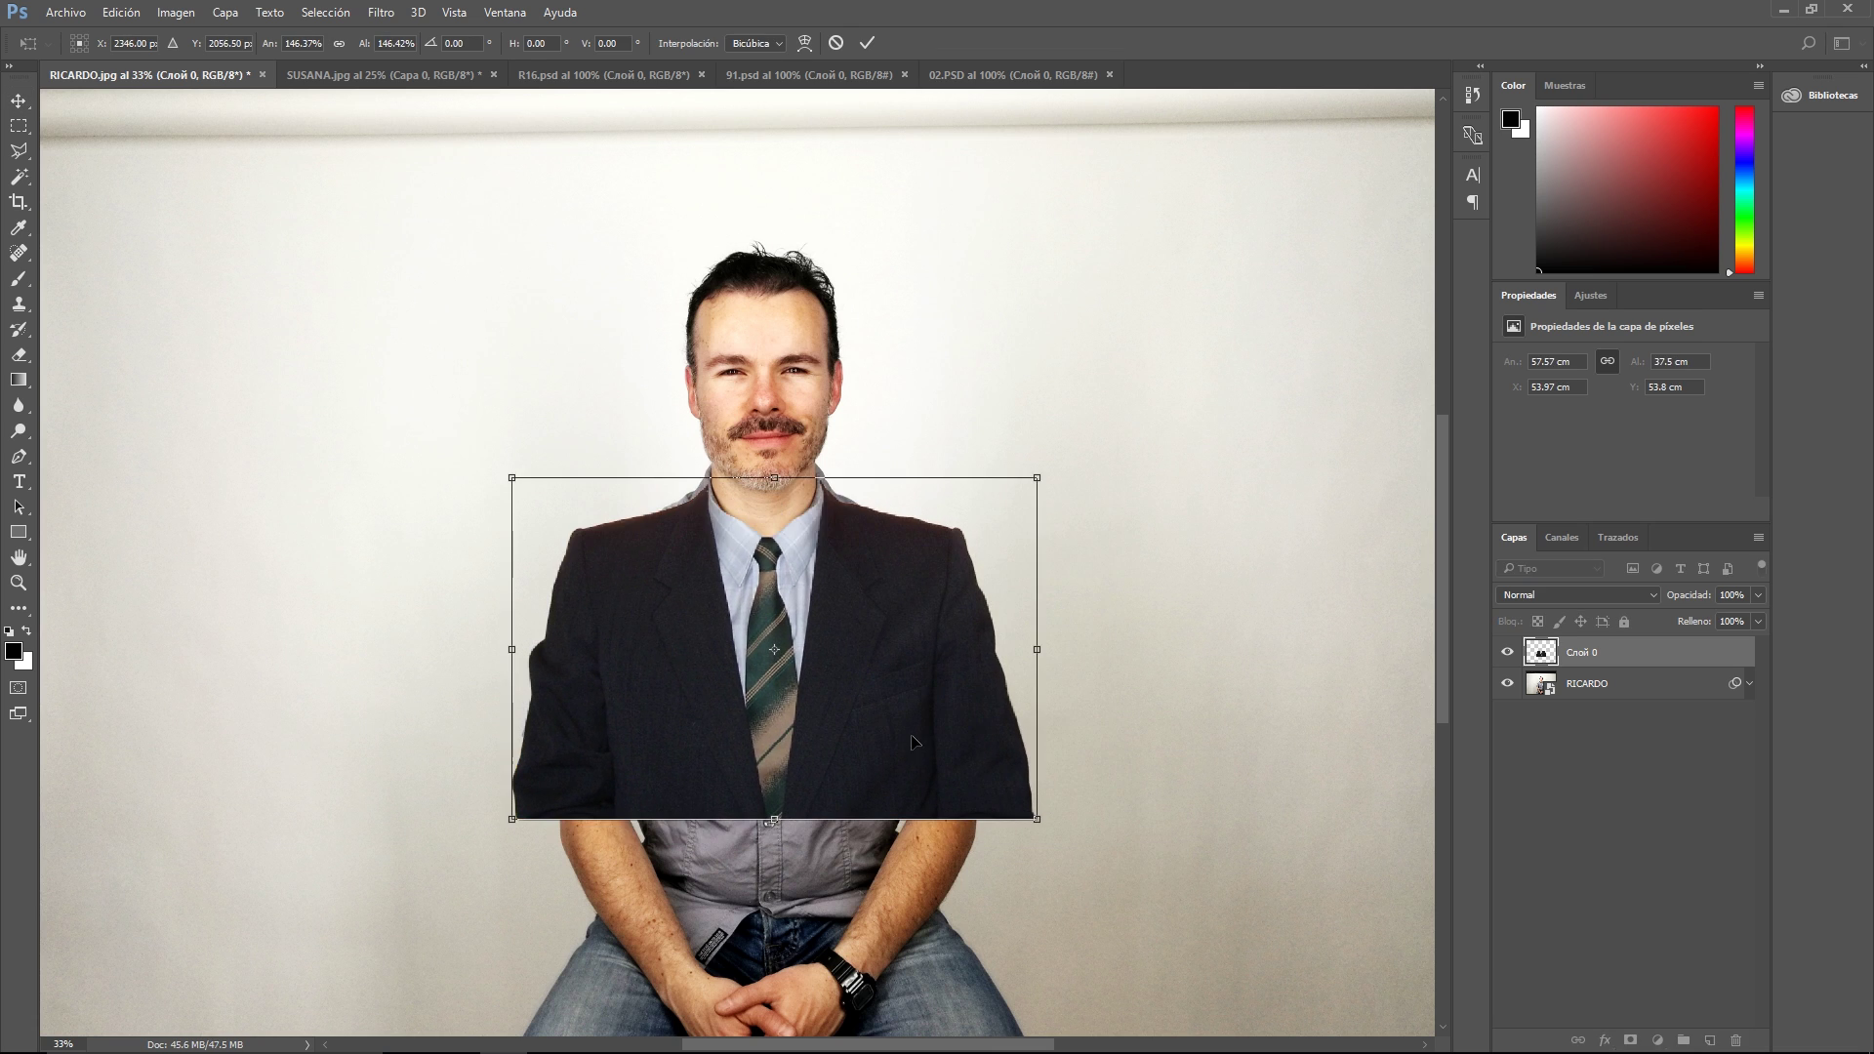
pyautogui.scroll(3, 786, 493)
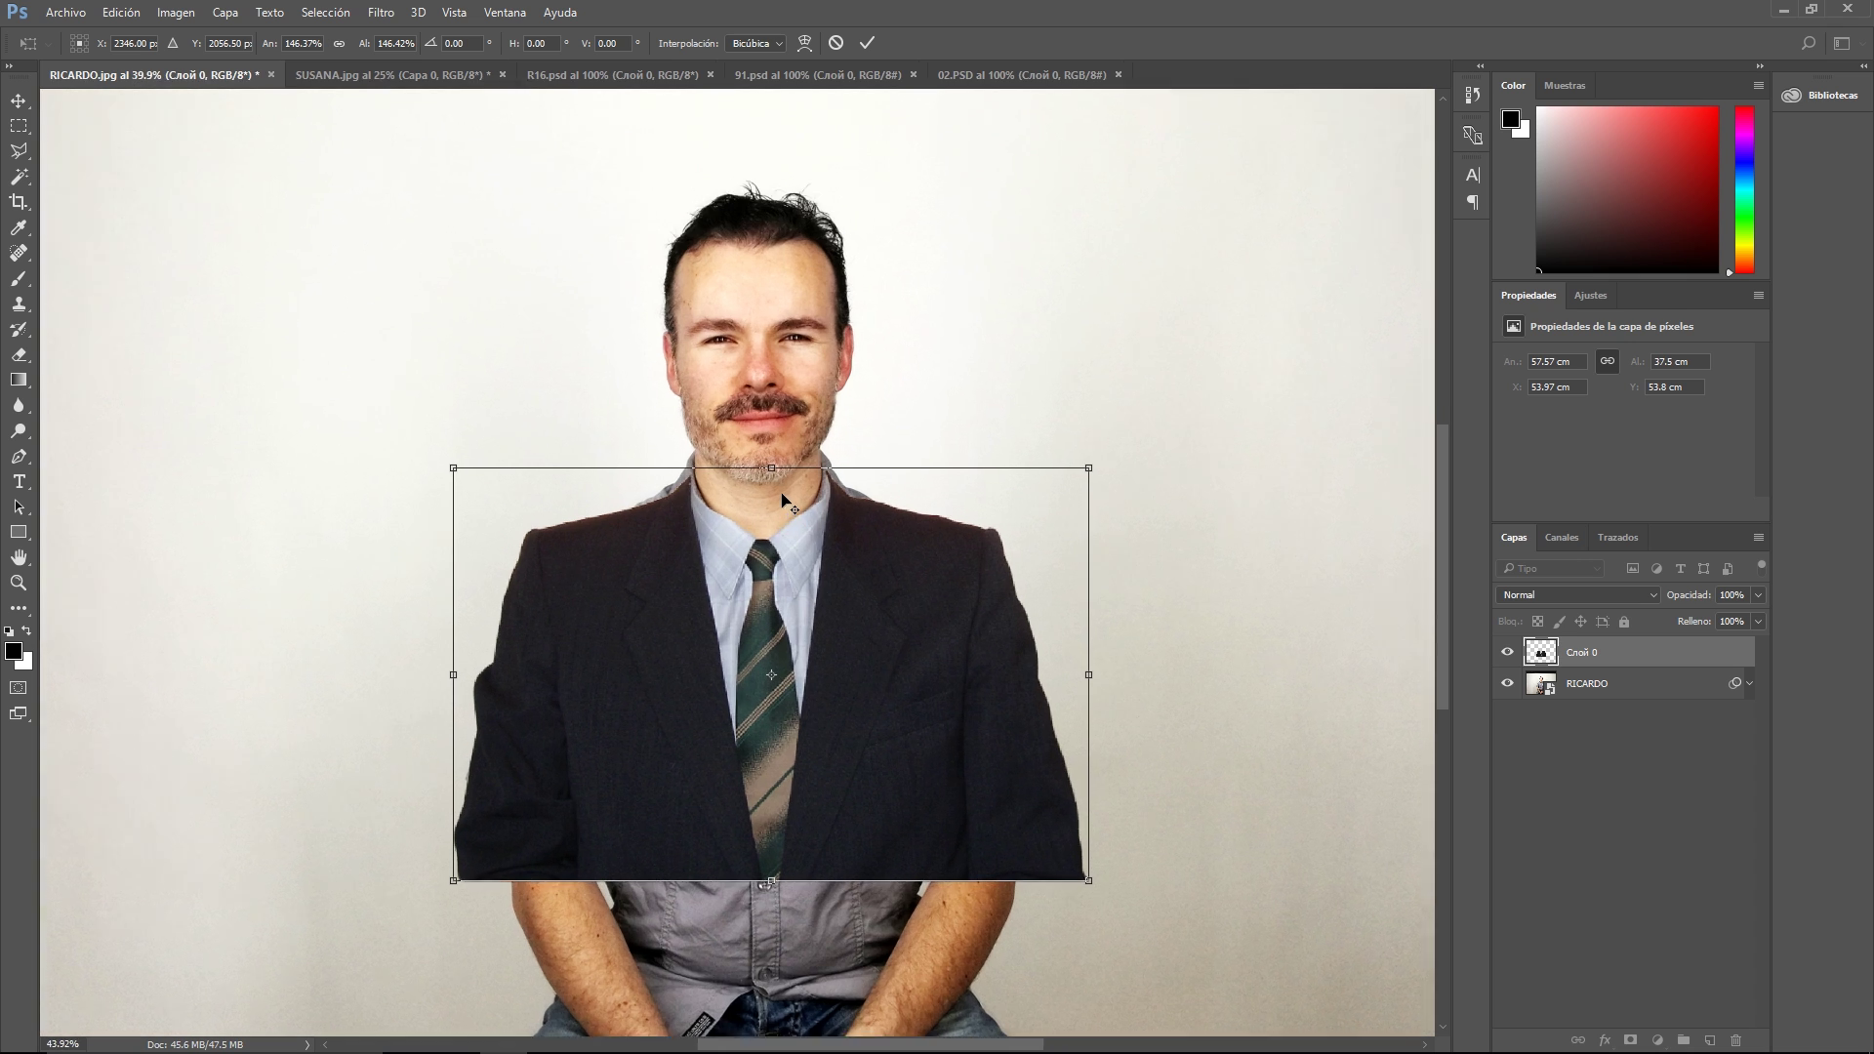
pyautogui.moveTo(1187, 449); pyautogui.dragTo(1192, 435)
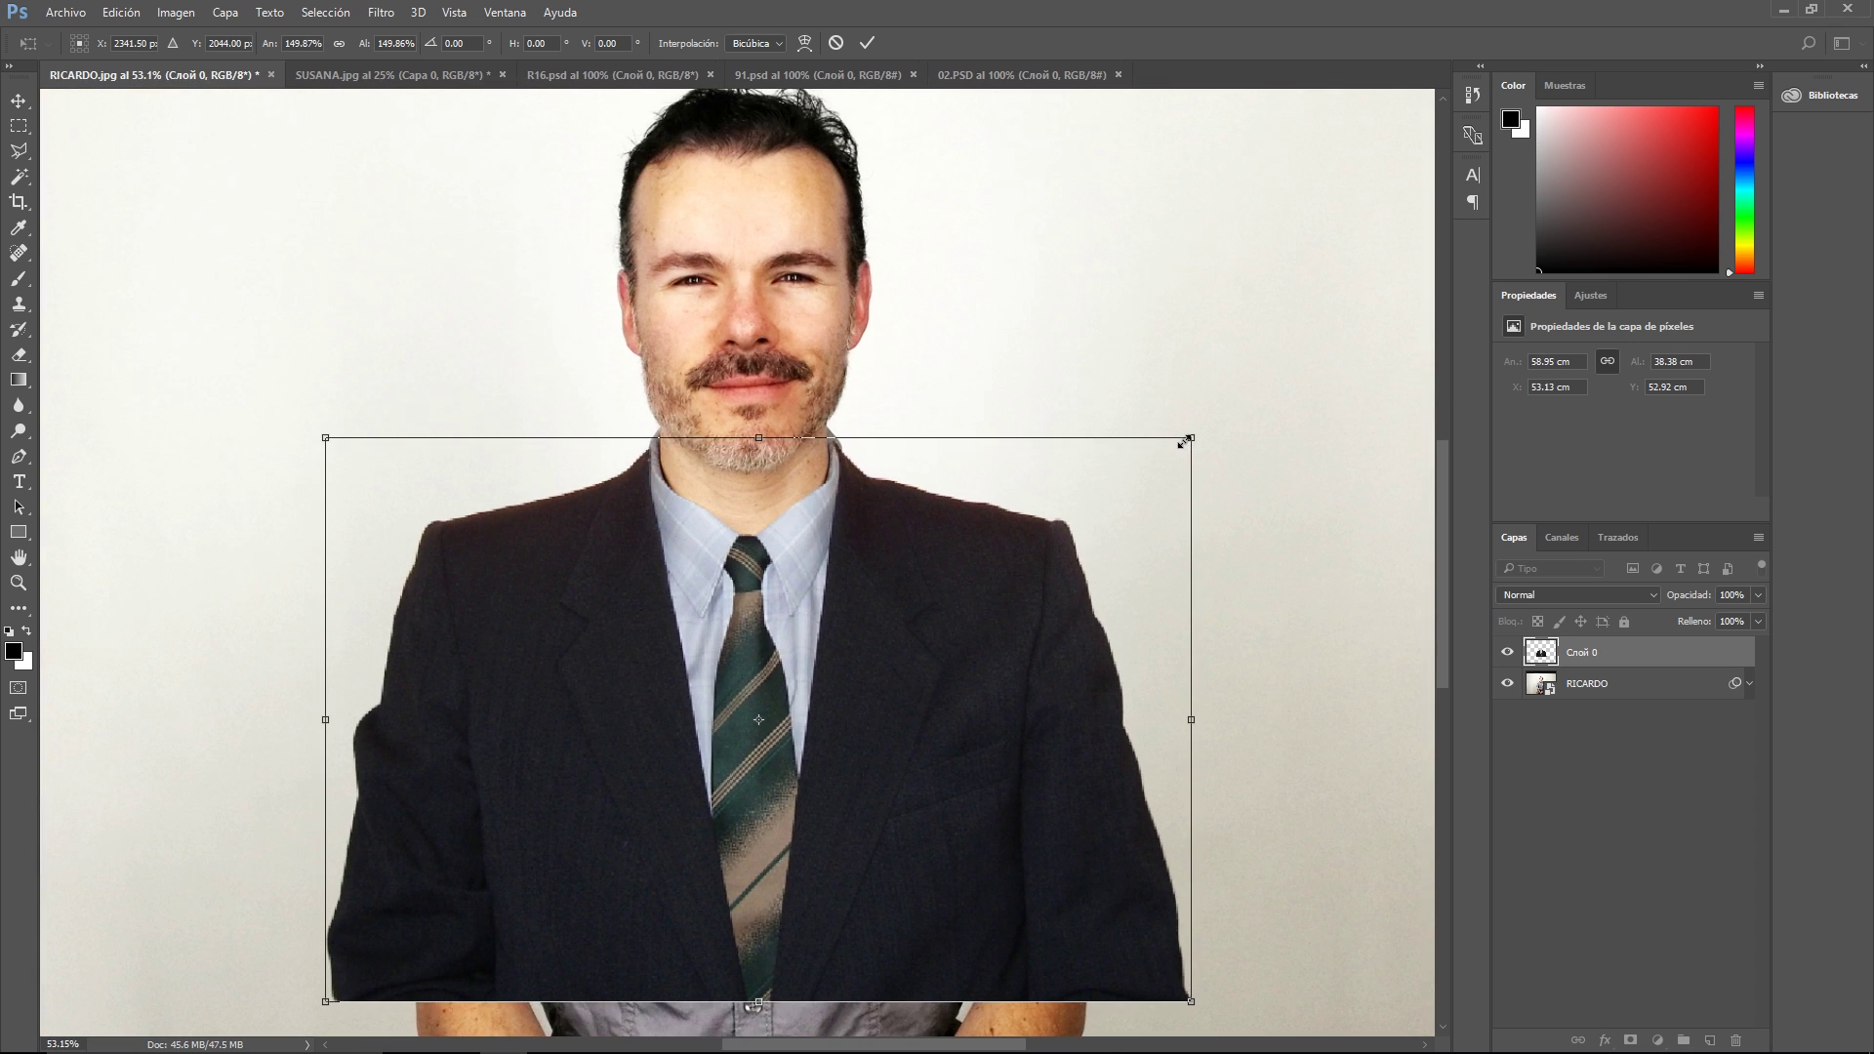
pyautogui.moveTo(1121, 490)
pyautogui.mouseDown()
pyautogui.moveTo(1181, 469)
pyautogui.moveTo(1083, 556)
pyautogui.mouseUp()
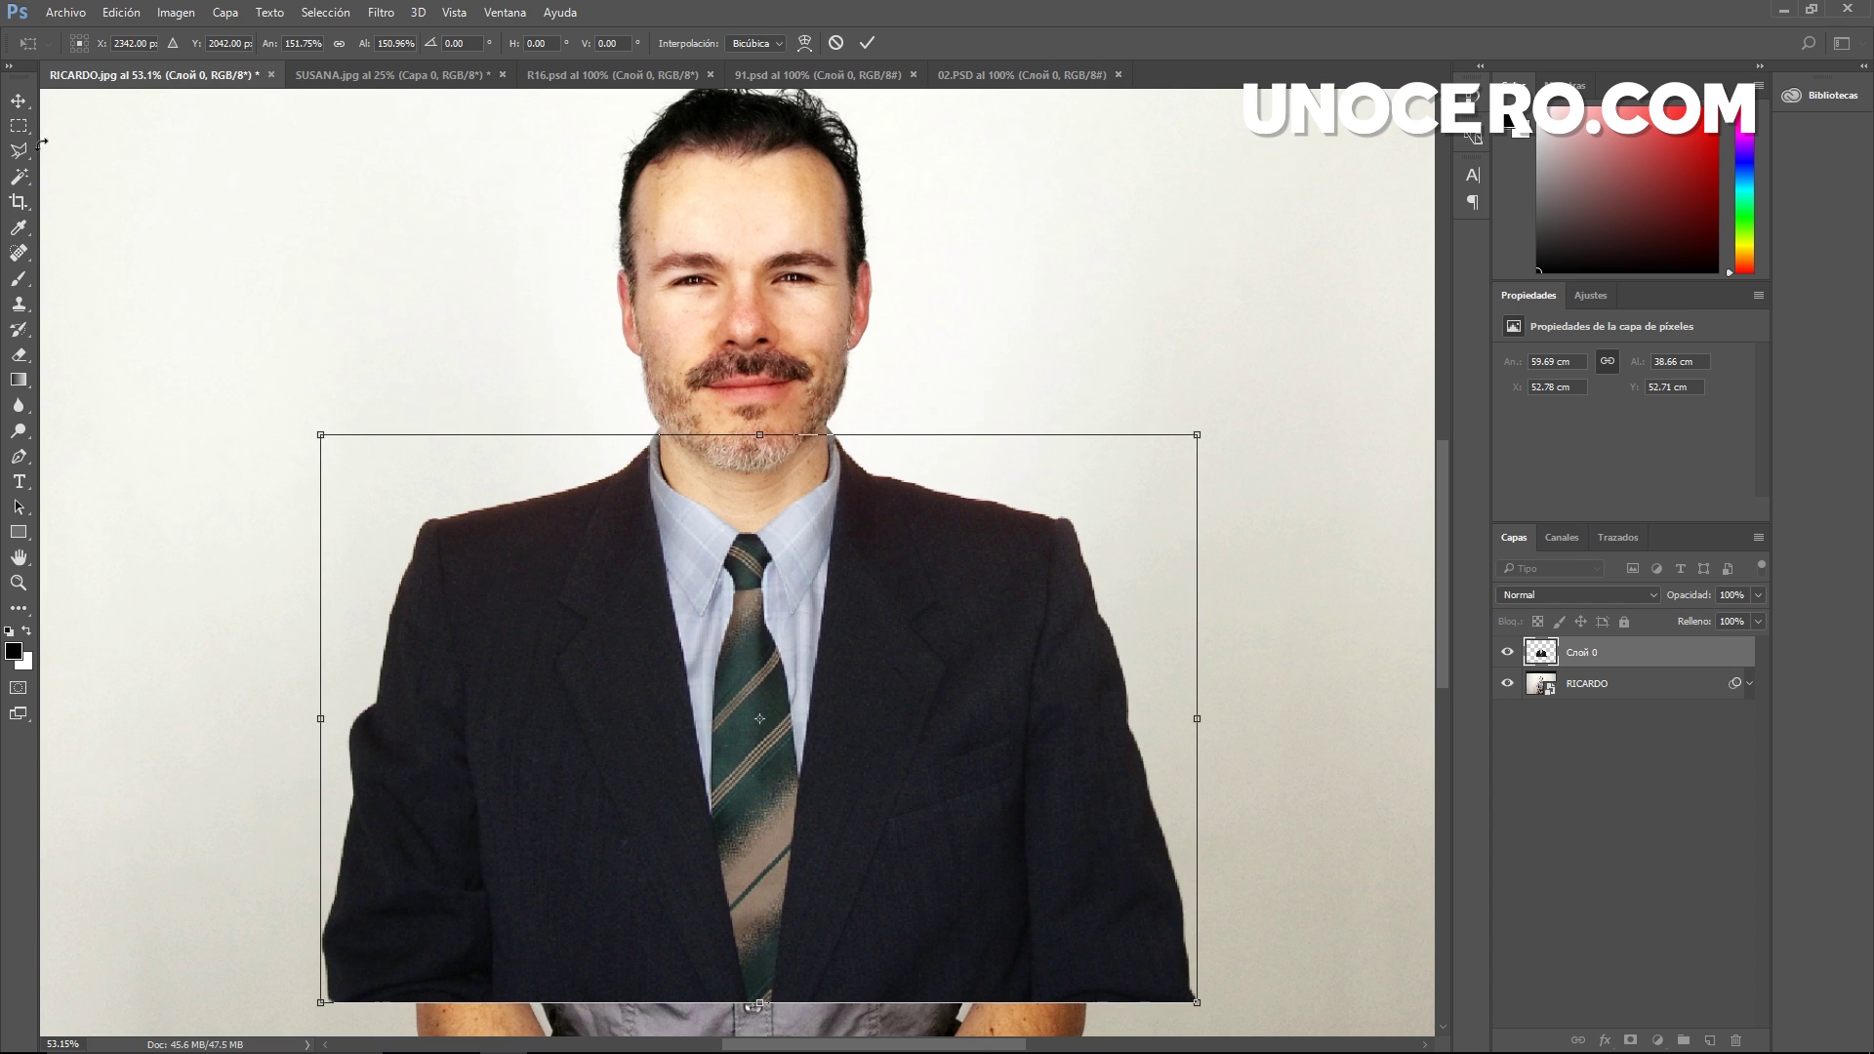
pyautogui.click(18, 101)
pyautogui.click(842, 378)
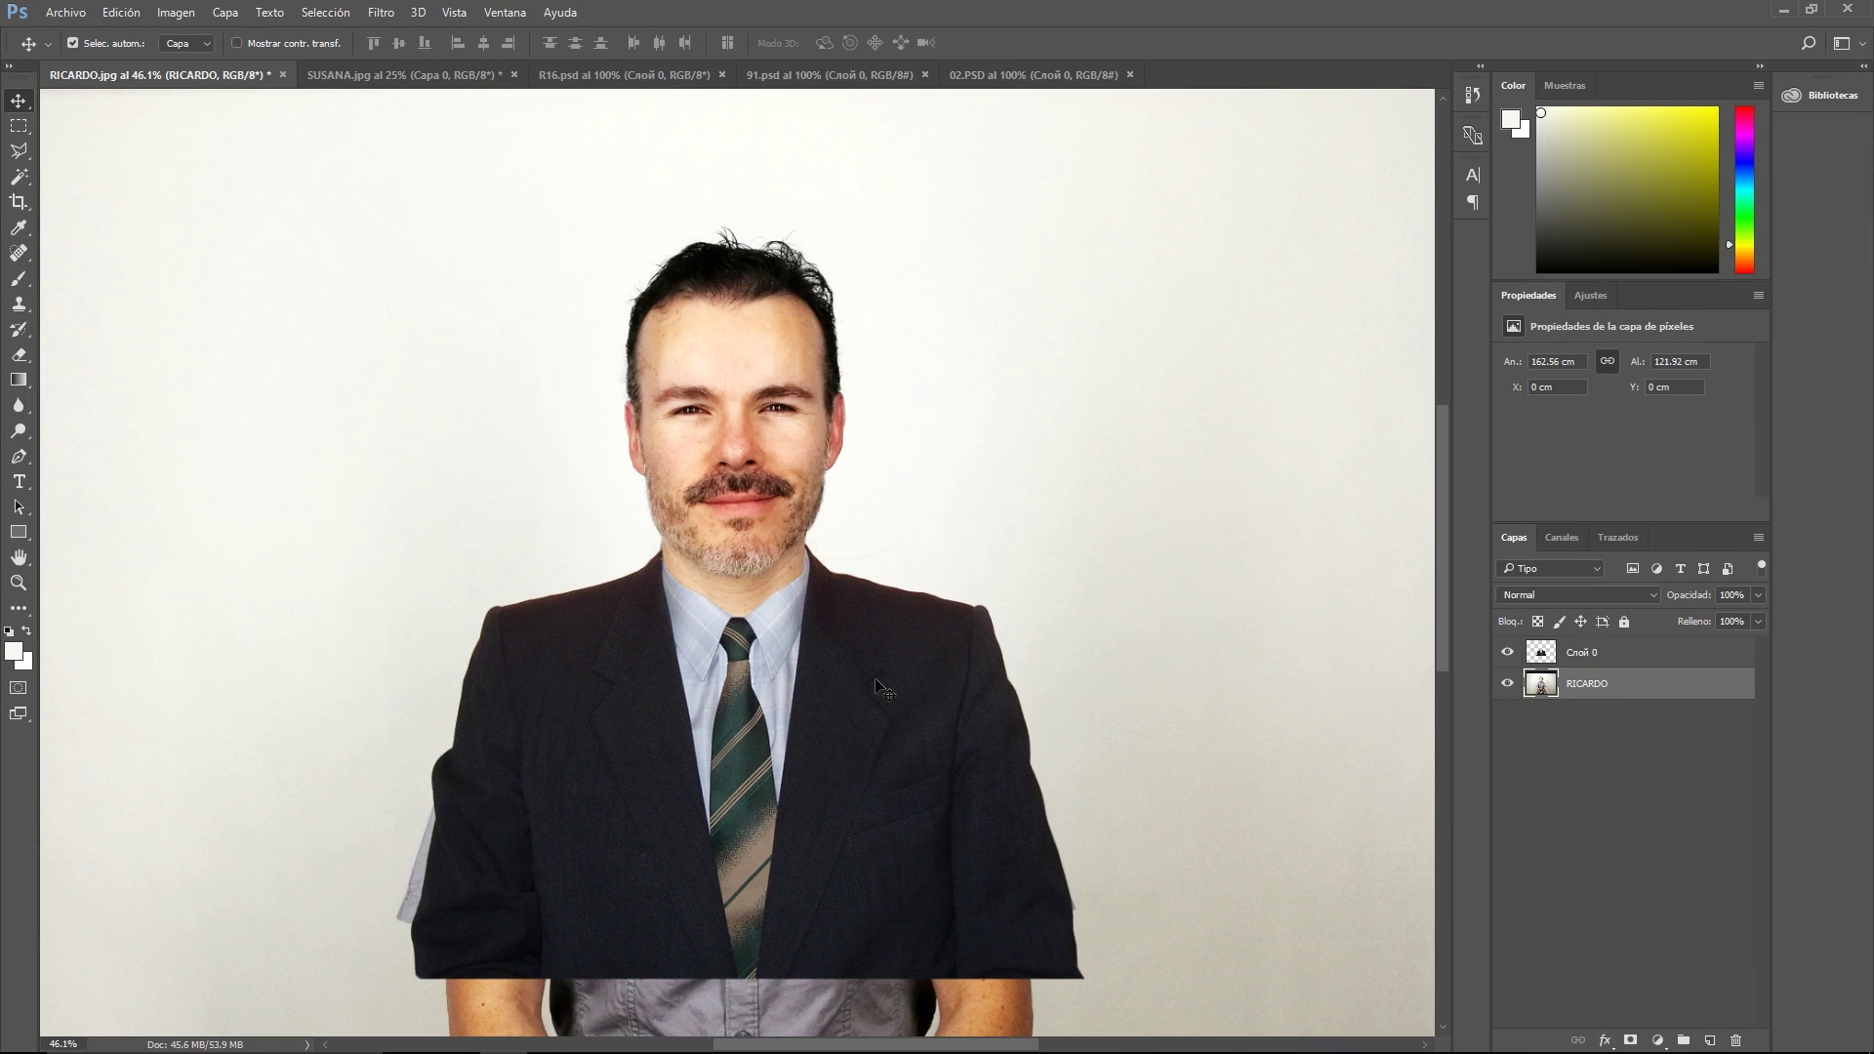
# Step: Merge the suit layer and the RICARDO photo layer with Combinar capas
pyautogui.click(1617, 659)
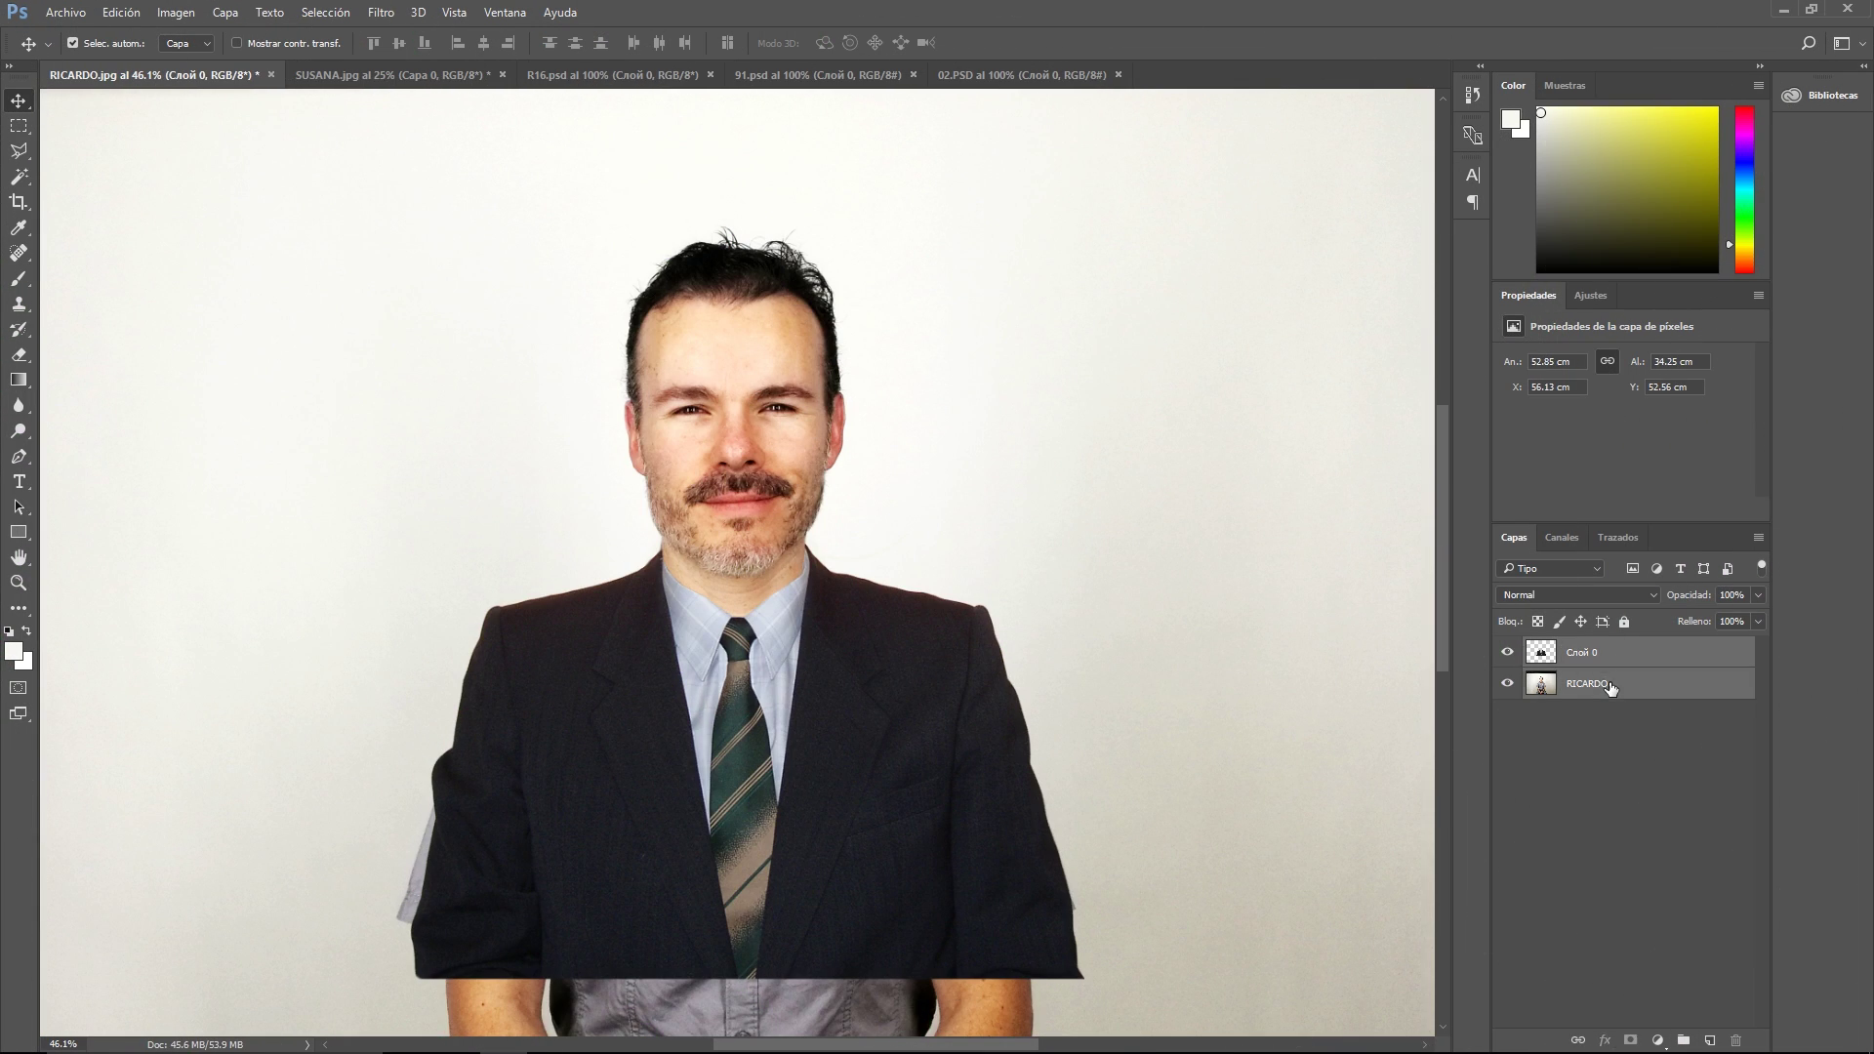
pyautogui.rightClick(1589, 652)
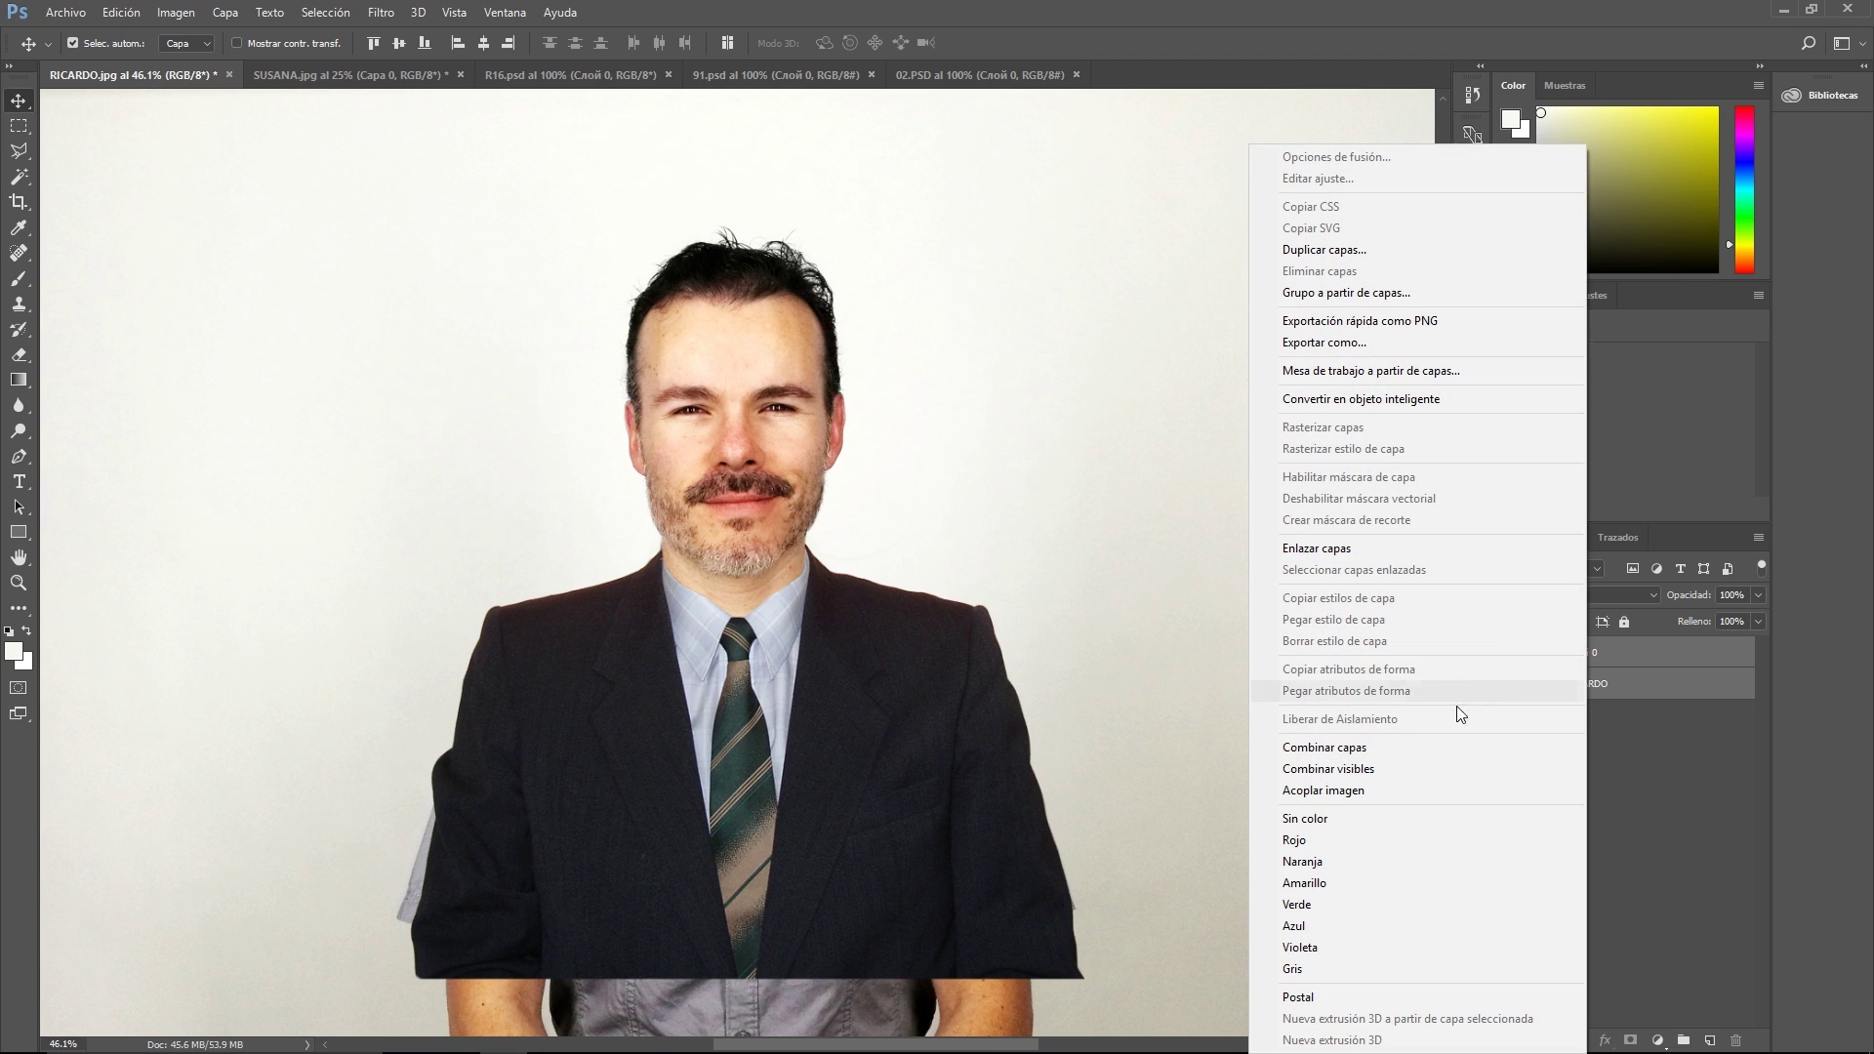
pyautogui.click(1370, 747)
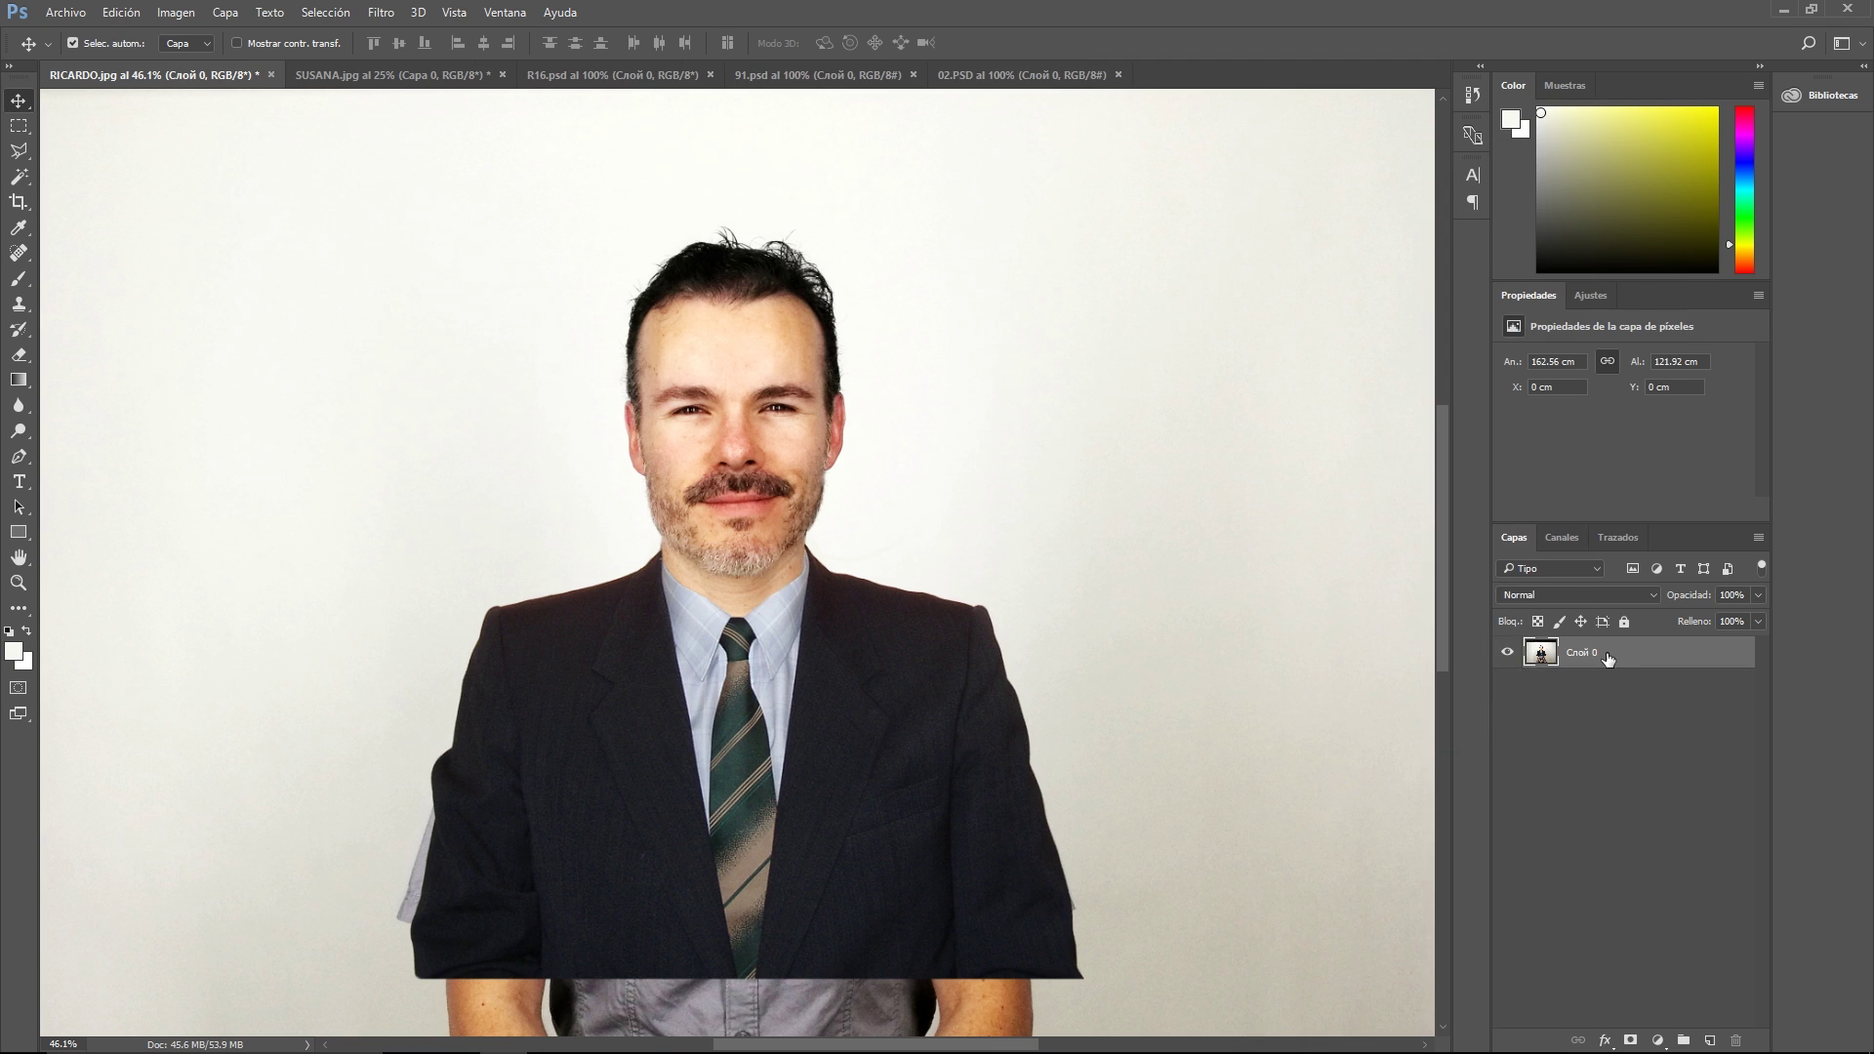
# Step: Copy a rectangle around the head and torso onto a new layer and reposition it
pyautogui.click(19, 127)
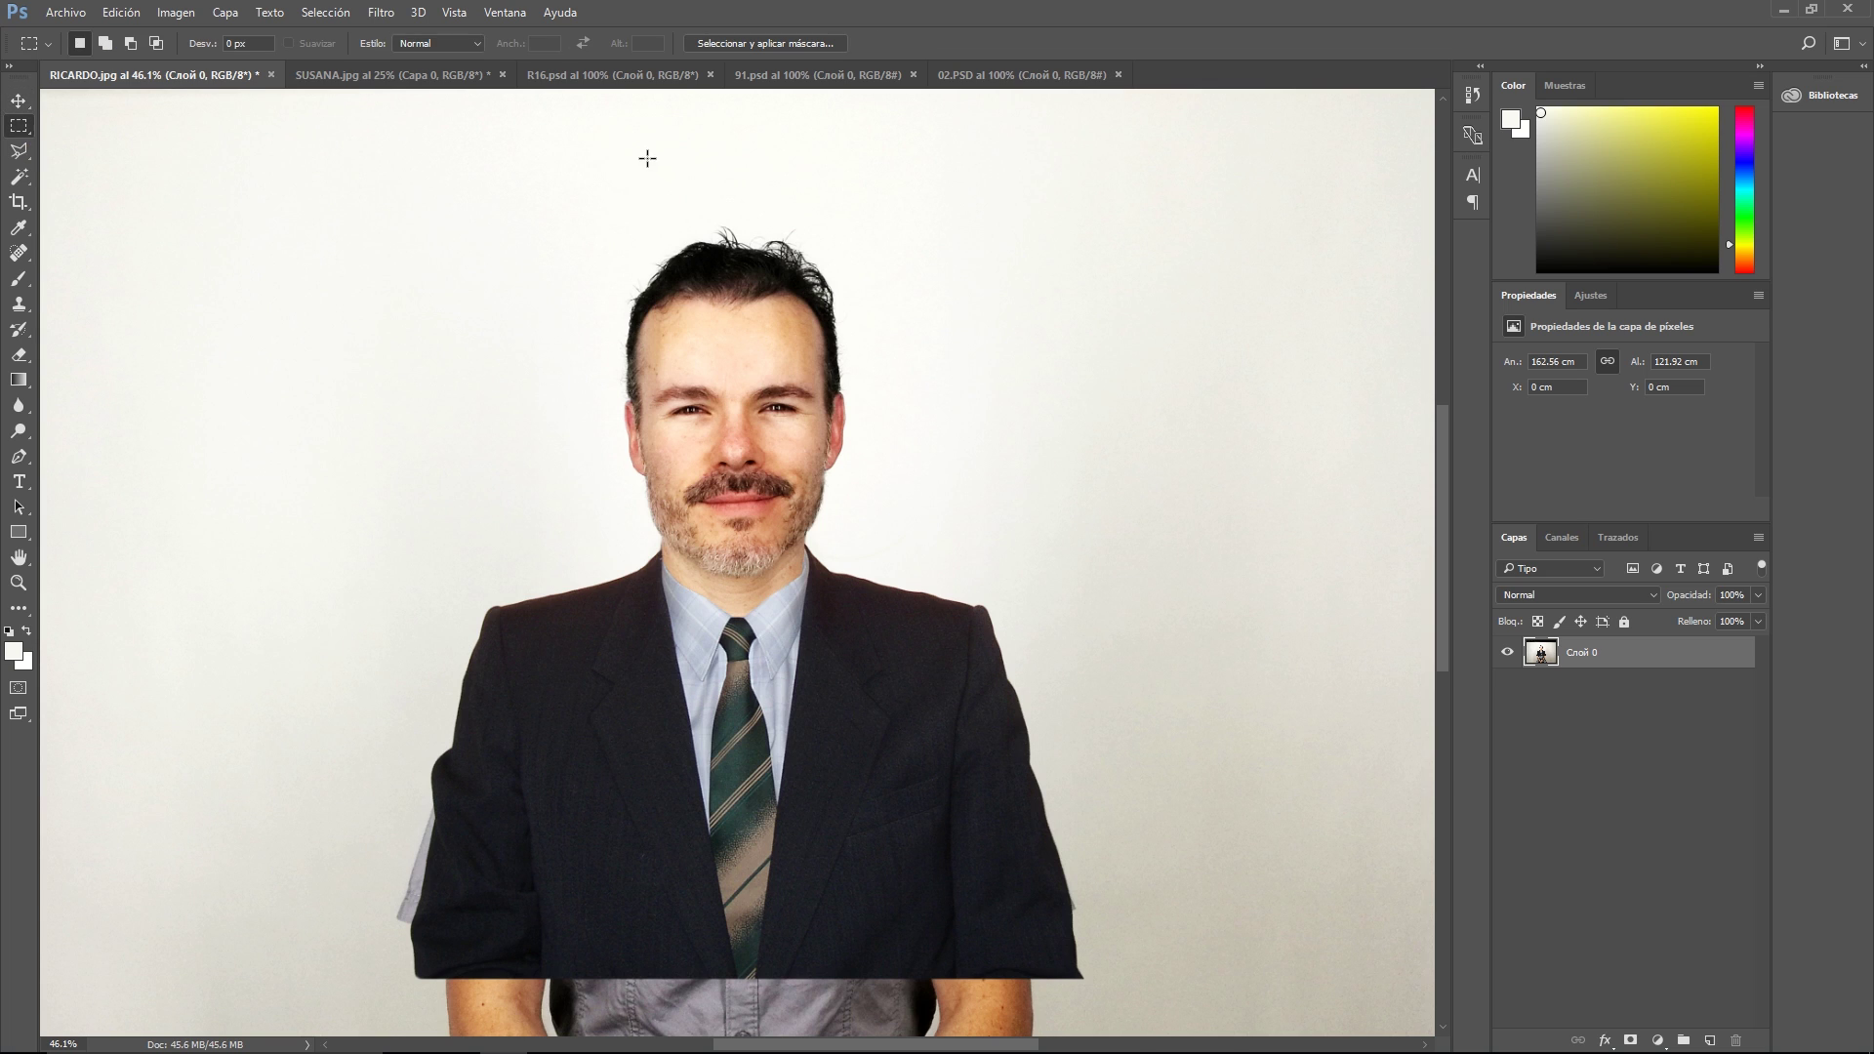
pyautogui.moveTo(316, 179); pyautogui.dragTo(1127, 946)
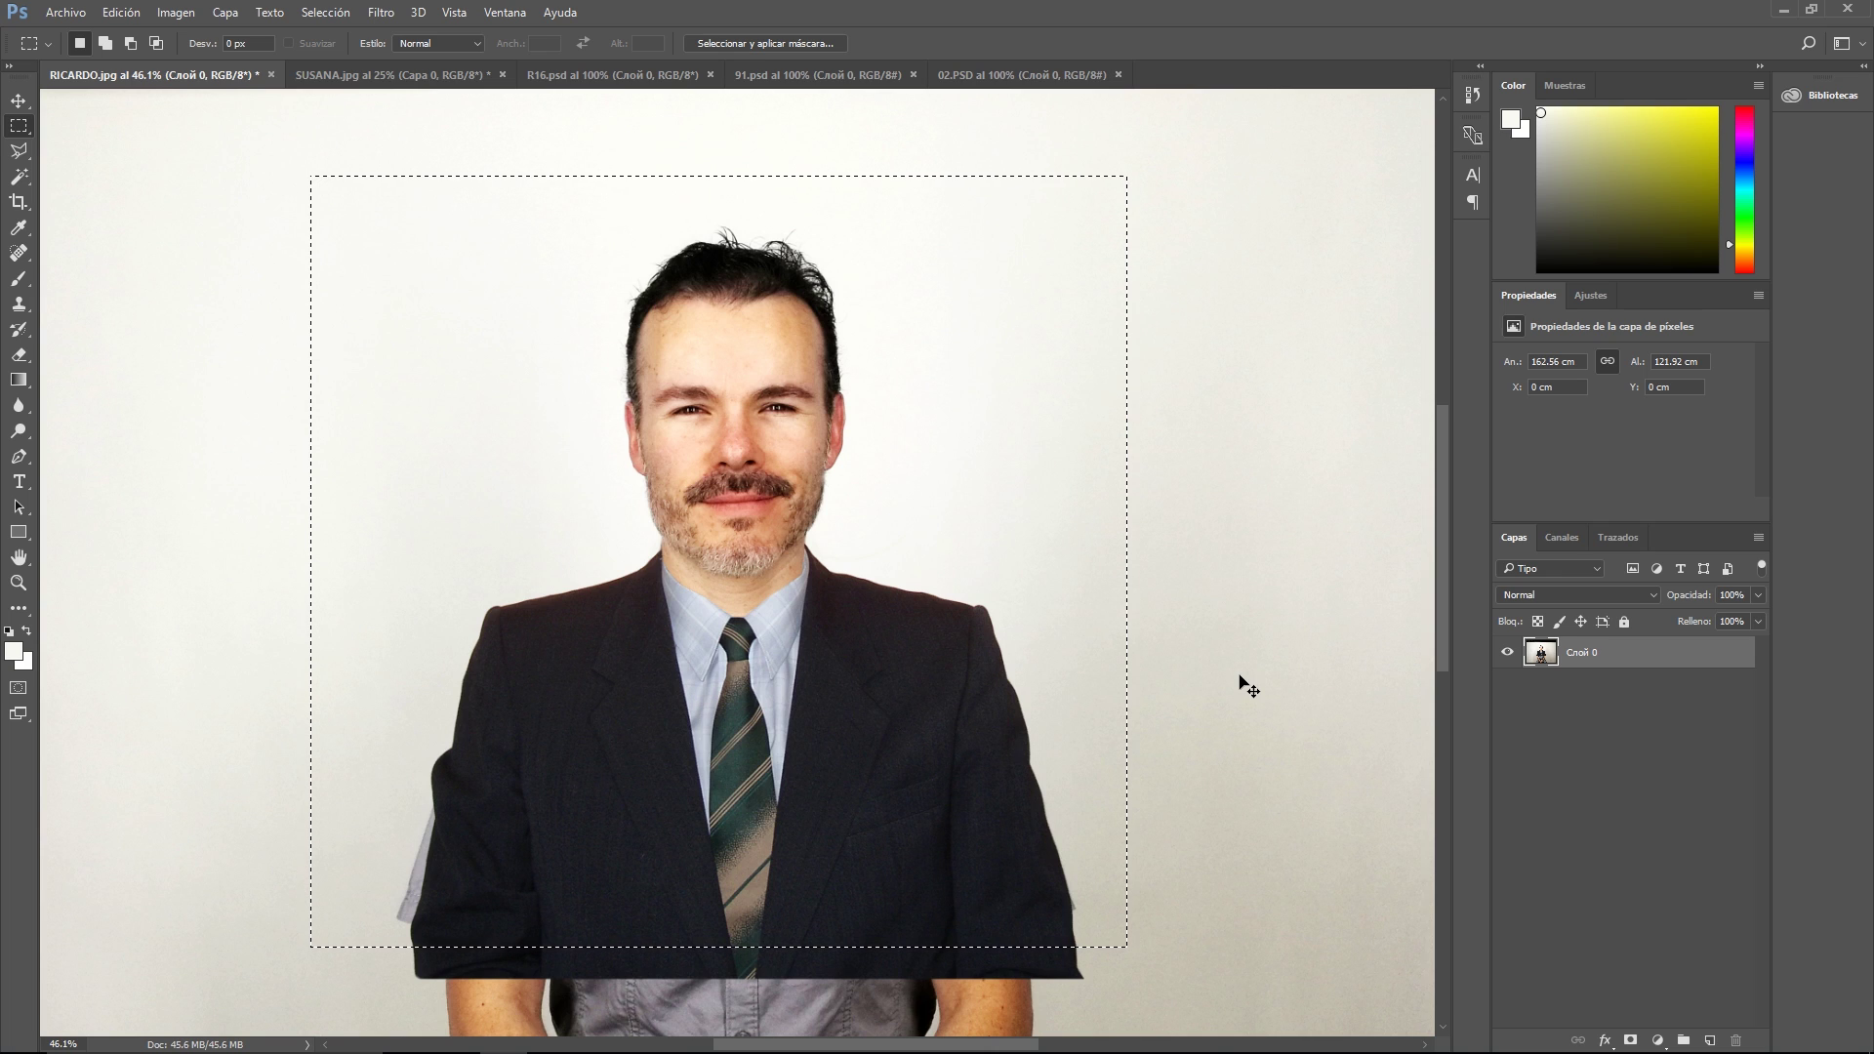
pyautogui.hotkey('ctrl', 'j')
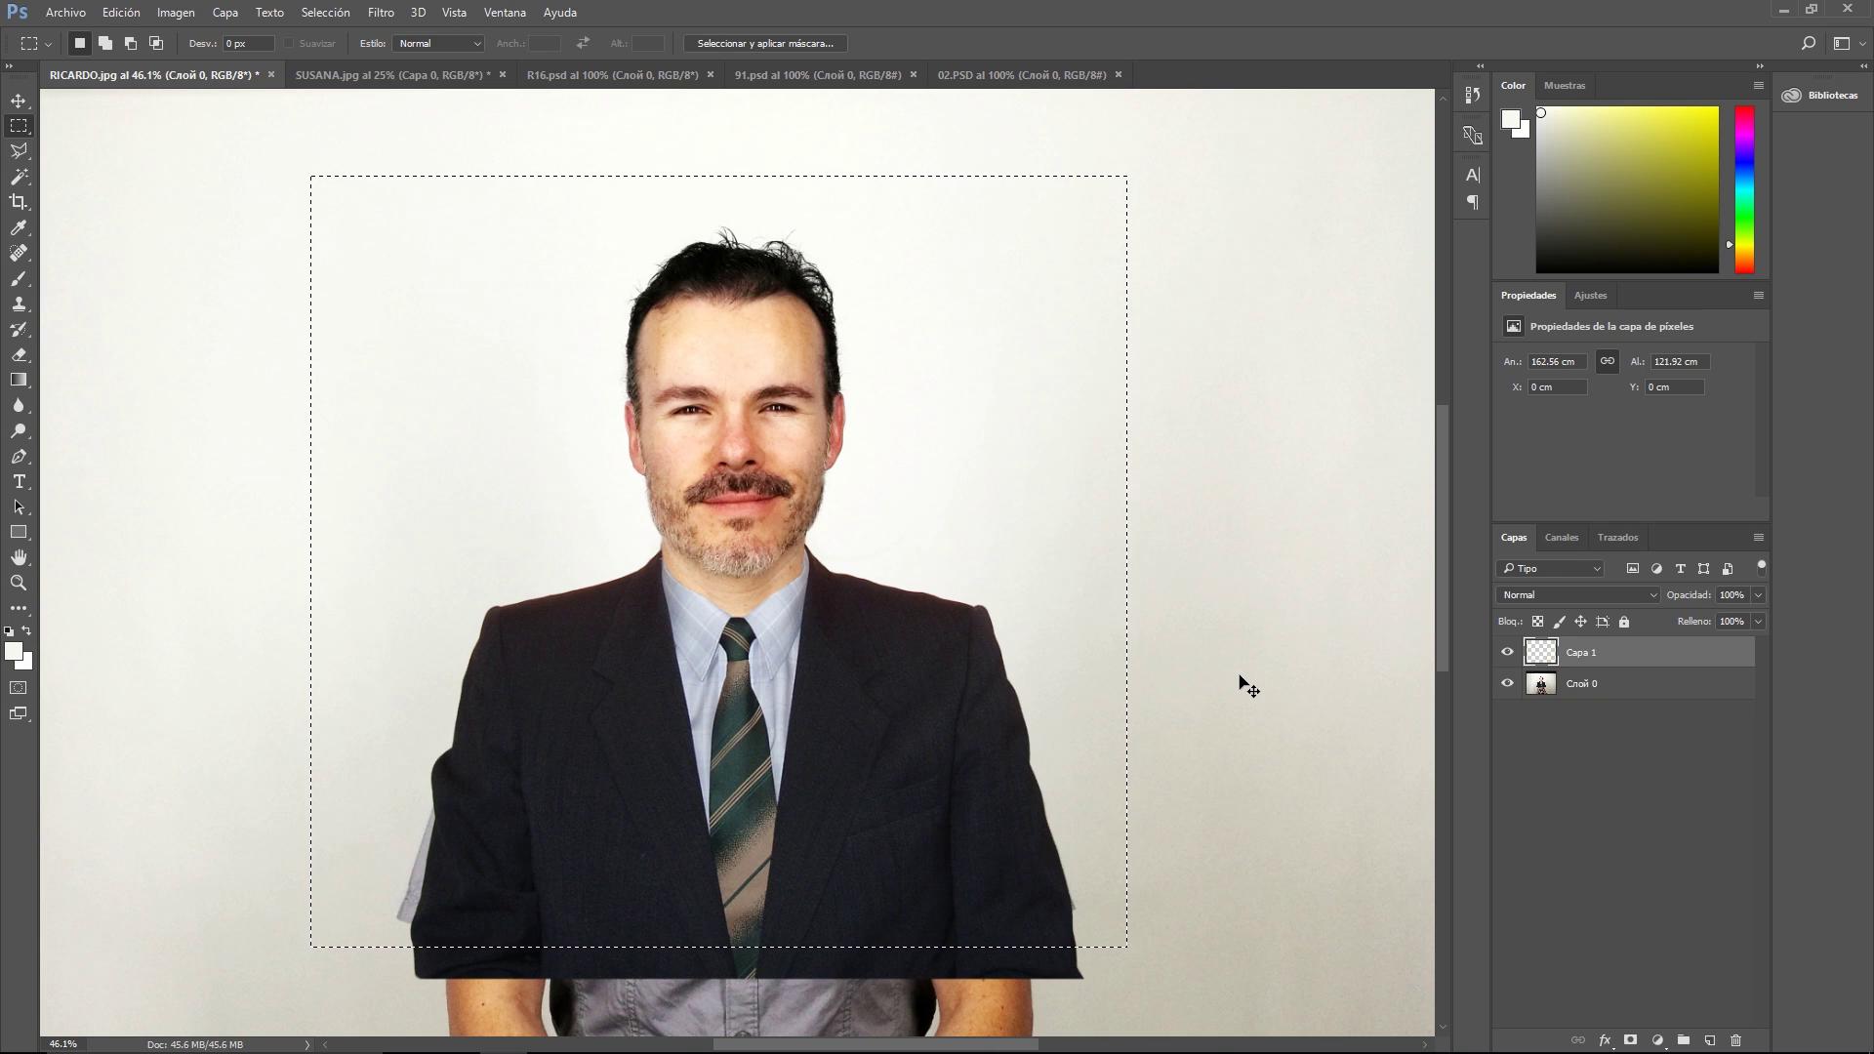
pyautogui.press('v')
pyautogui.moveTo(685, 659)
pyautogui.mouseDown()
pyautogui.moveTo(971, 583)
pyautogui.moveTo(553, 661)
pyautogui.mouseUp()
pyautogui.hotkey('ctrl', '0')
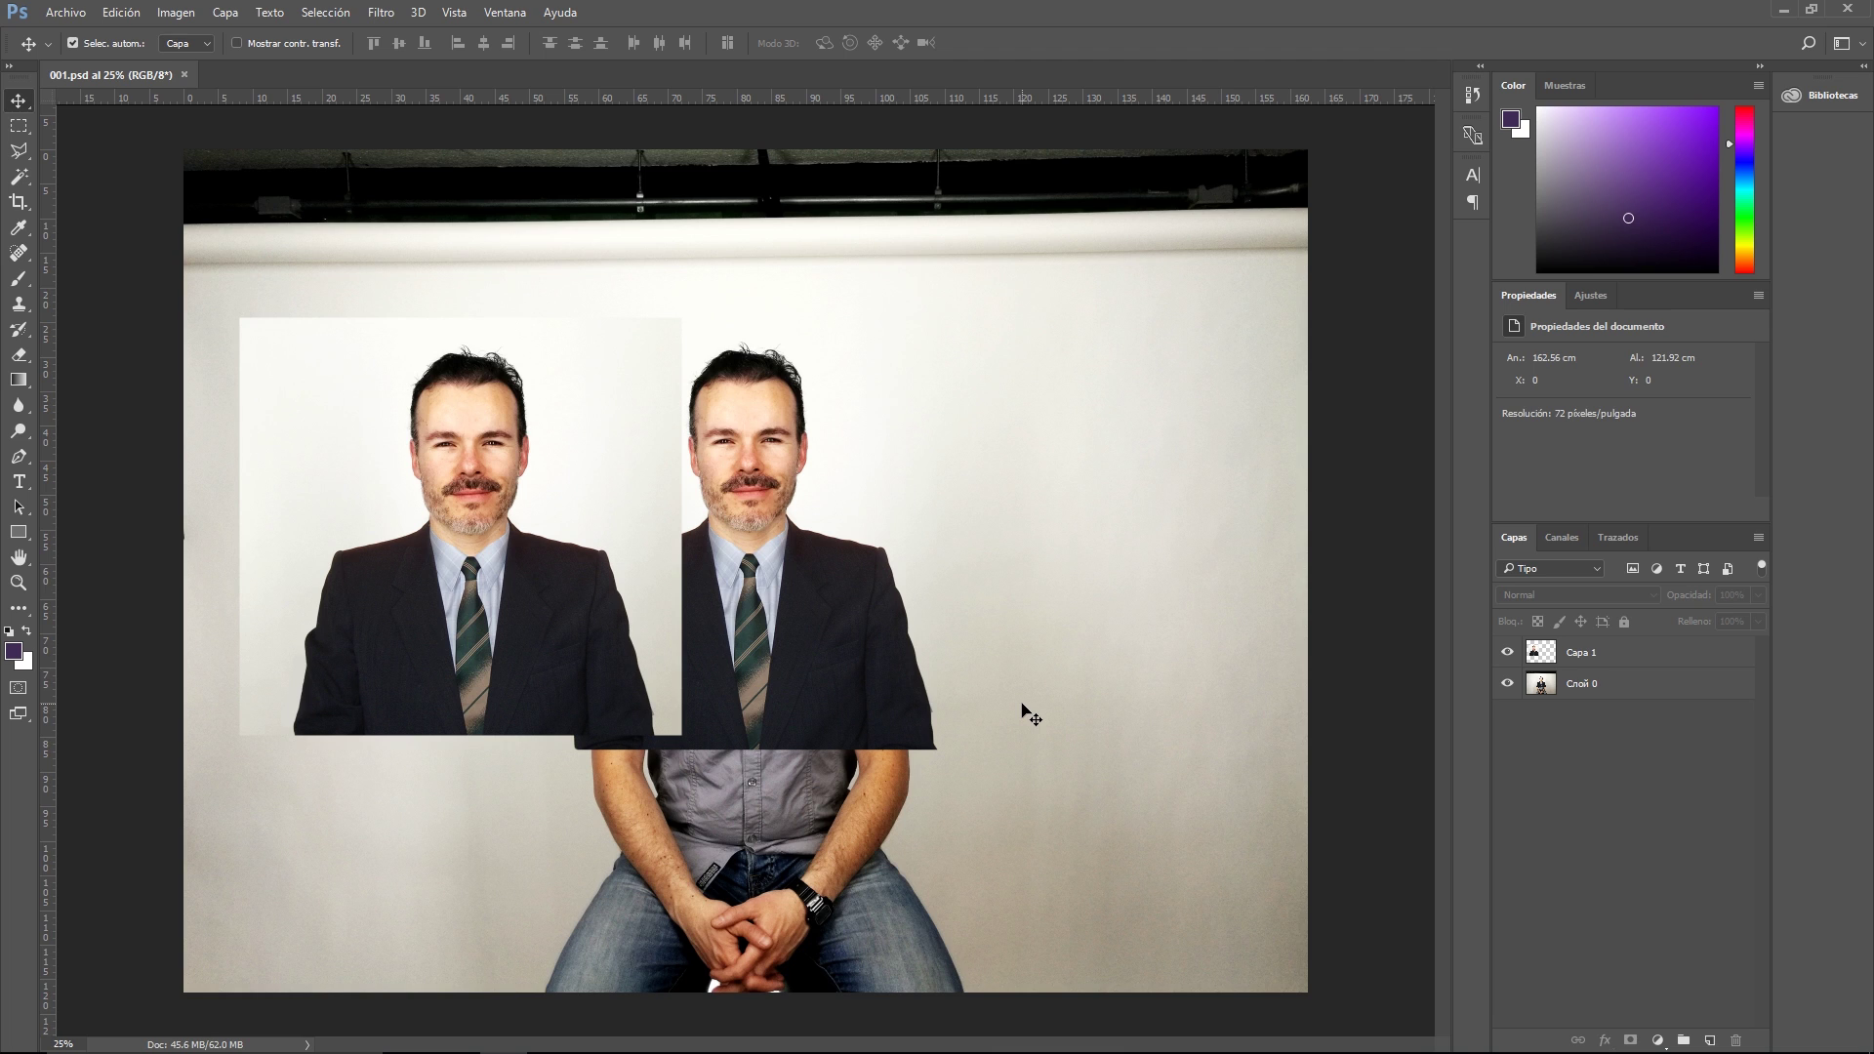
# Step: Create a new 1800 × 1200 px document at 300 ppi in CMYK colour mode
pyautogui.click(69, 15)
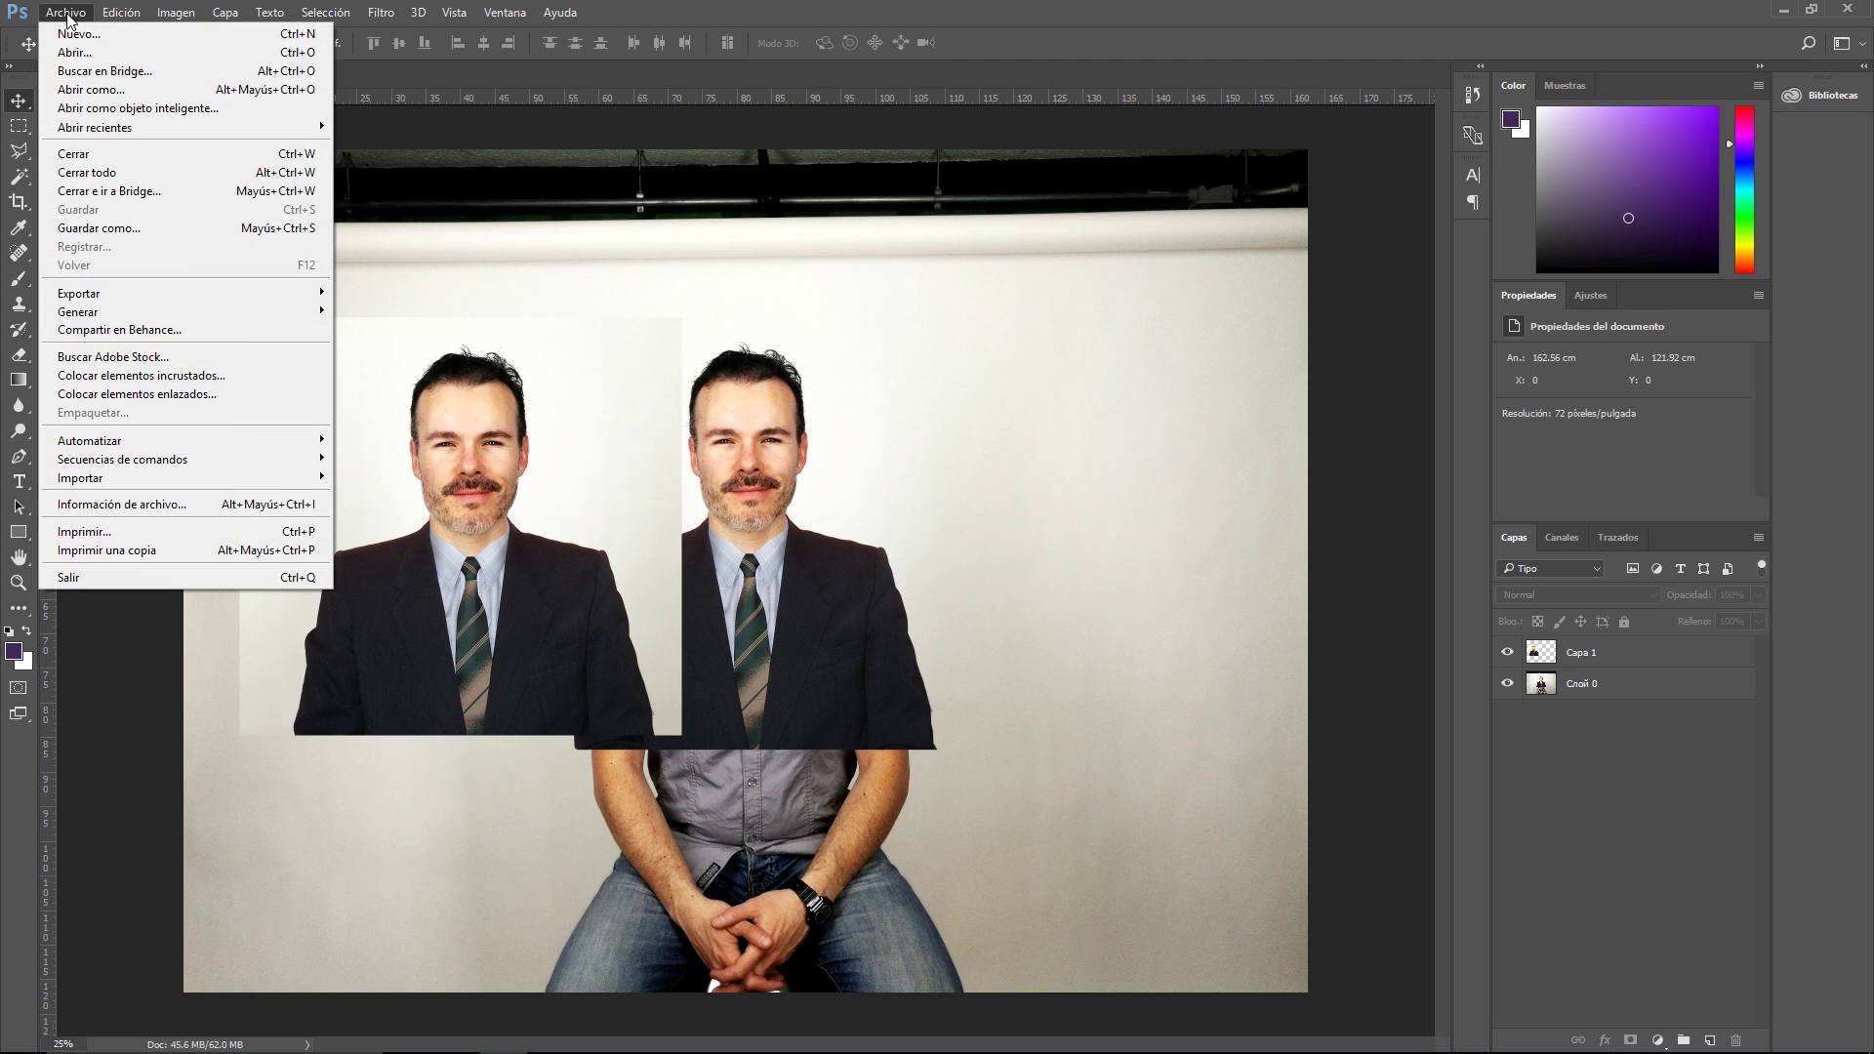
pyautogui.click(76, 33)
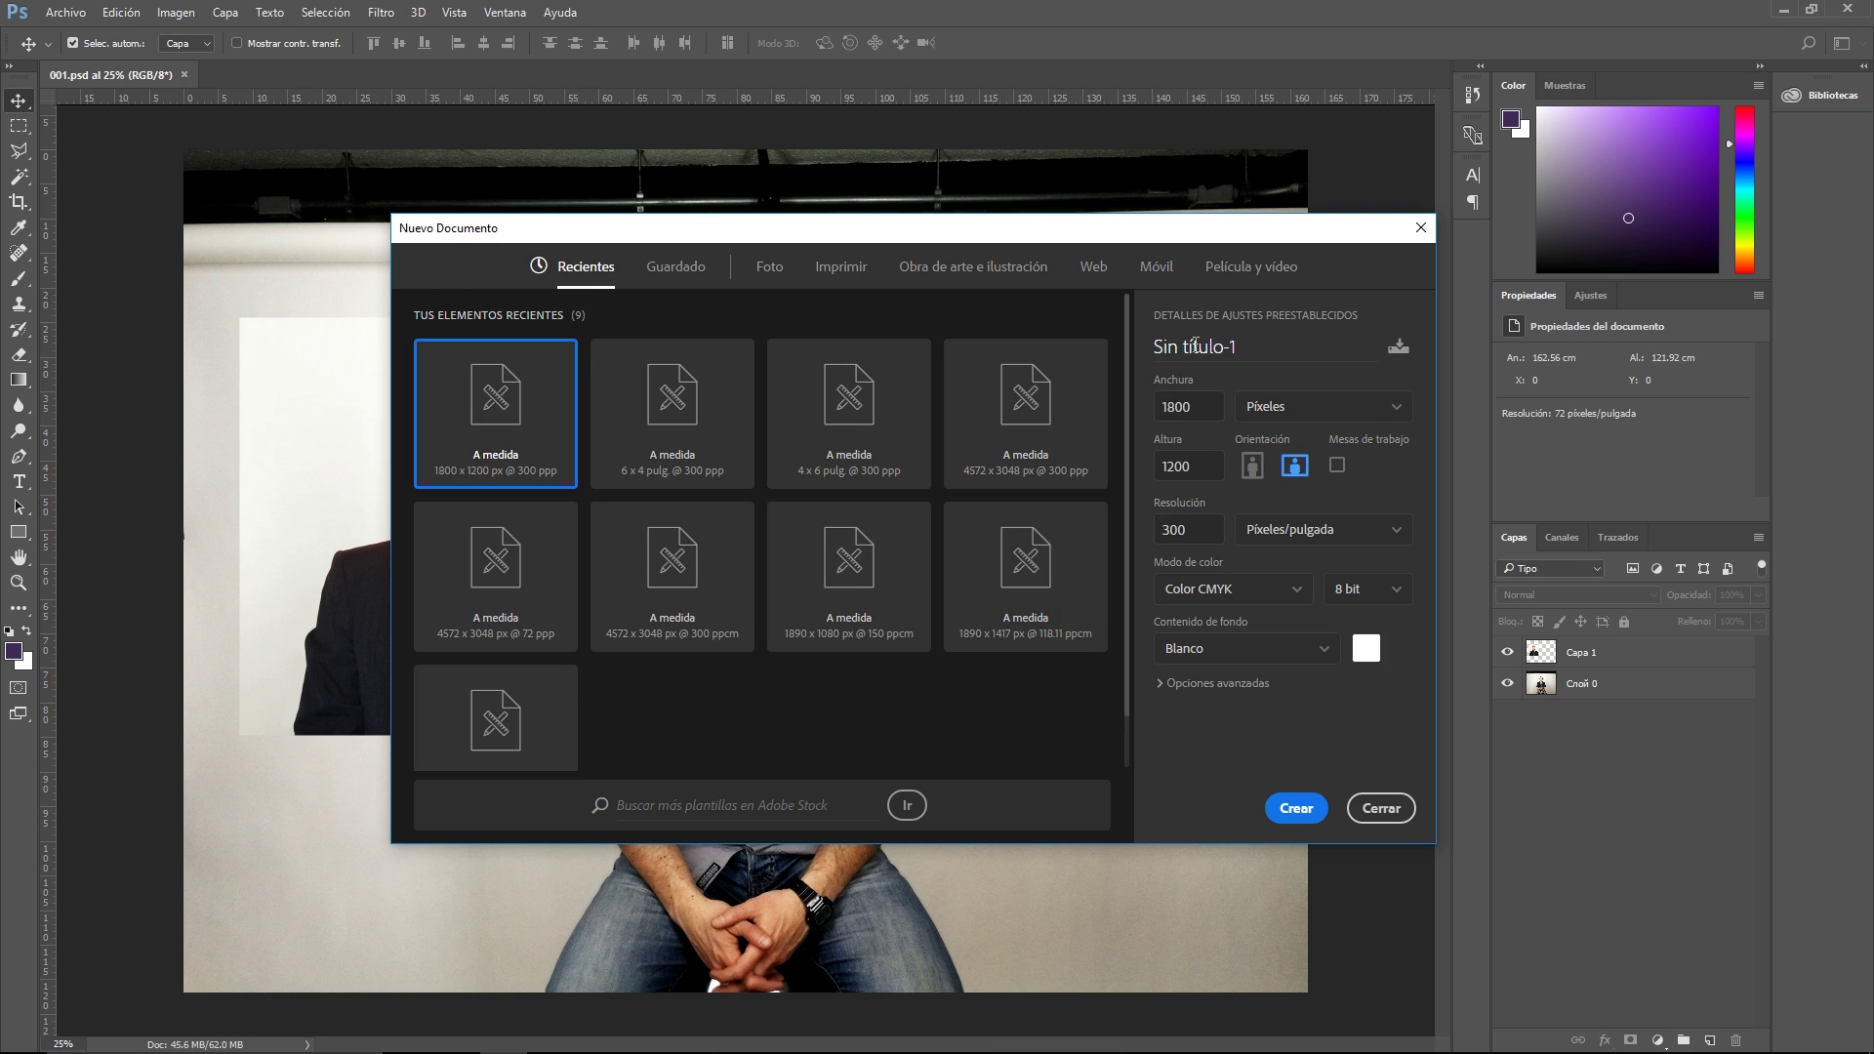
pyautogui.doubleClick(1158, 410)
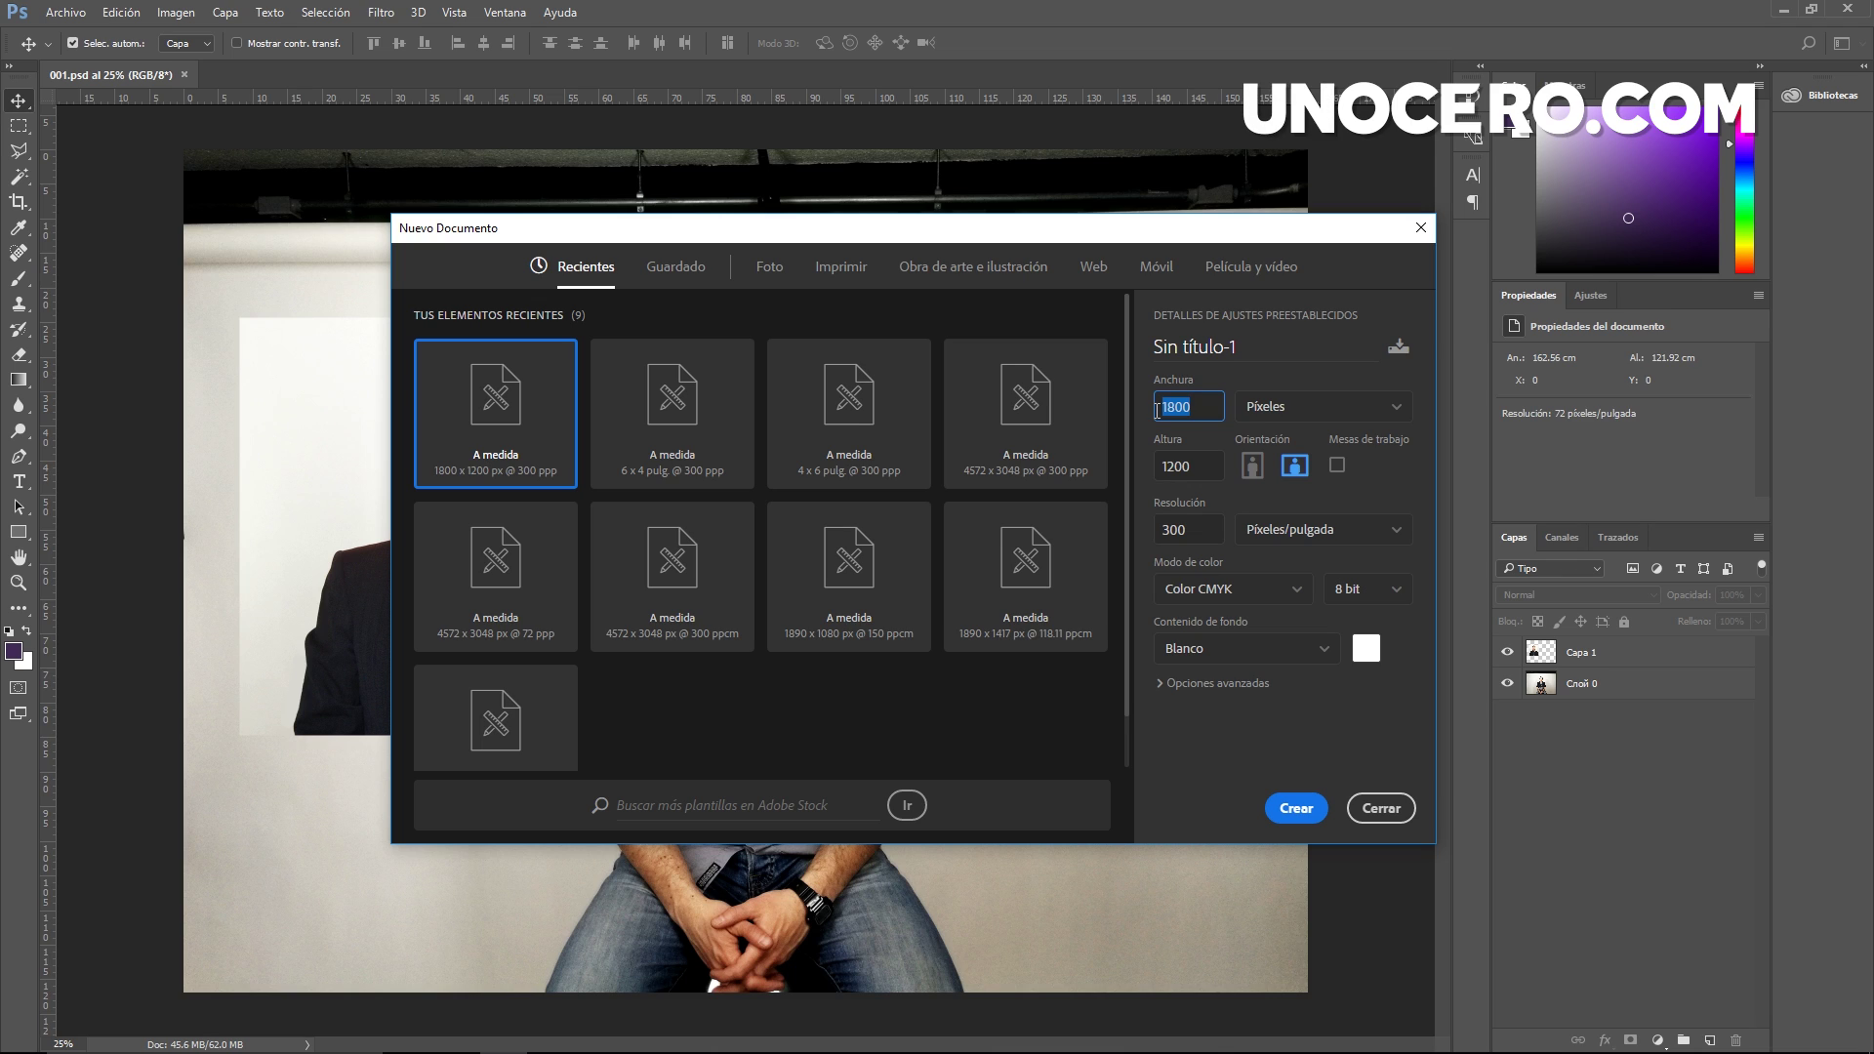
pyautogui.doubleClick(1166, 472)
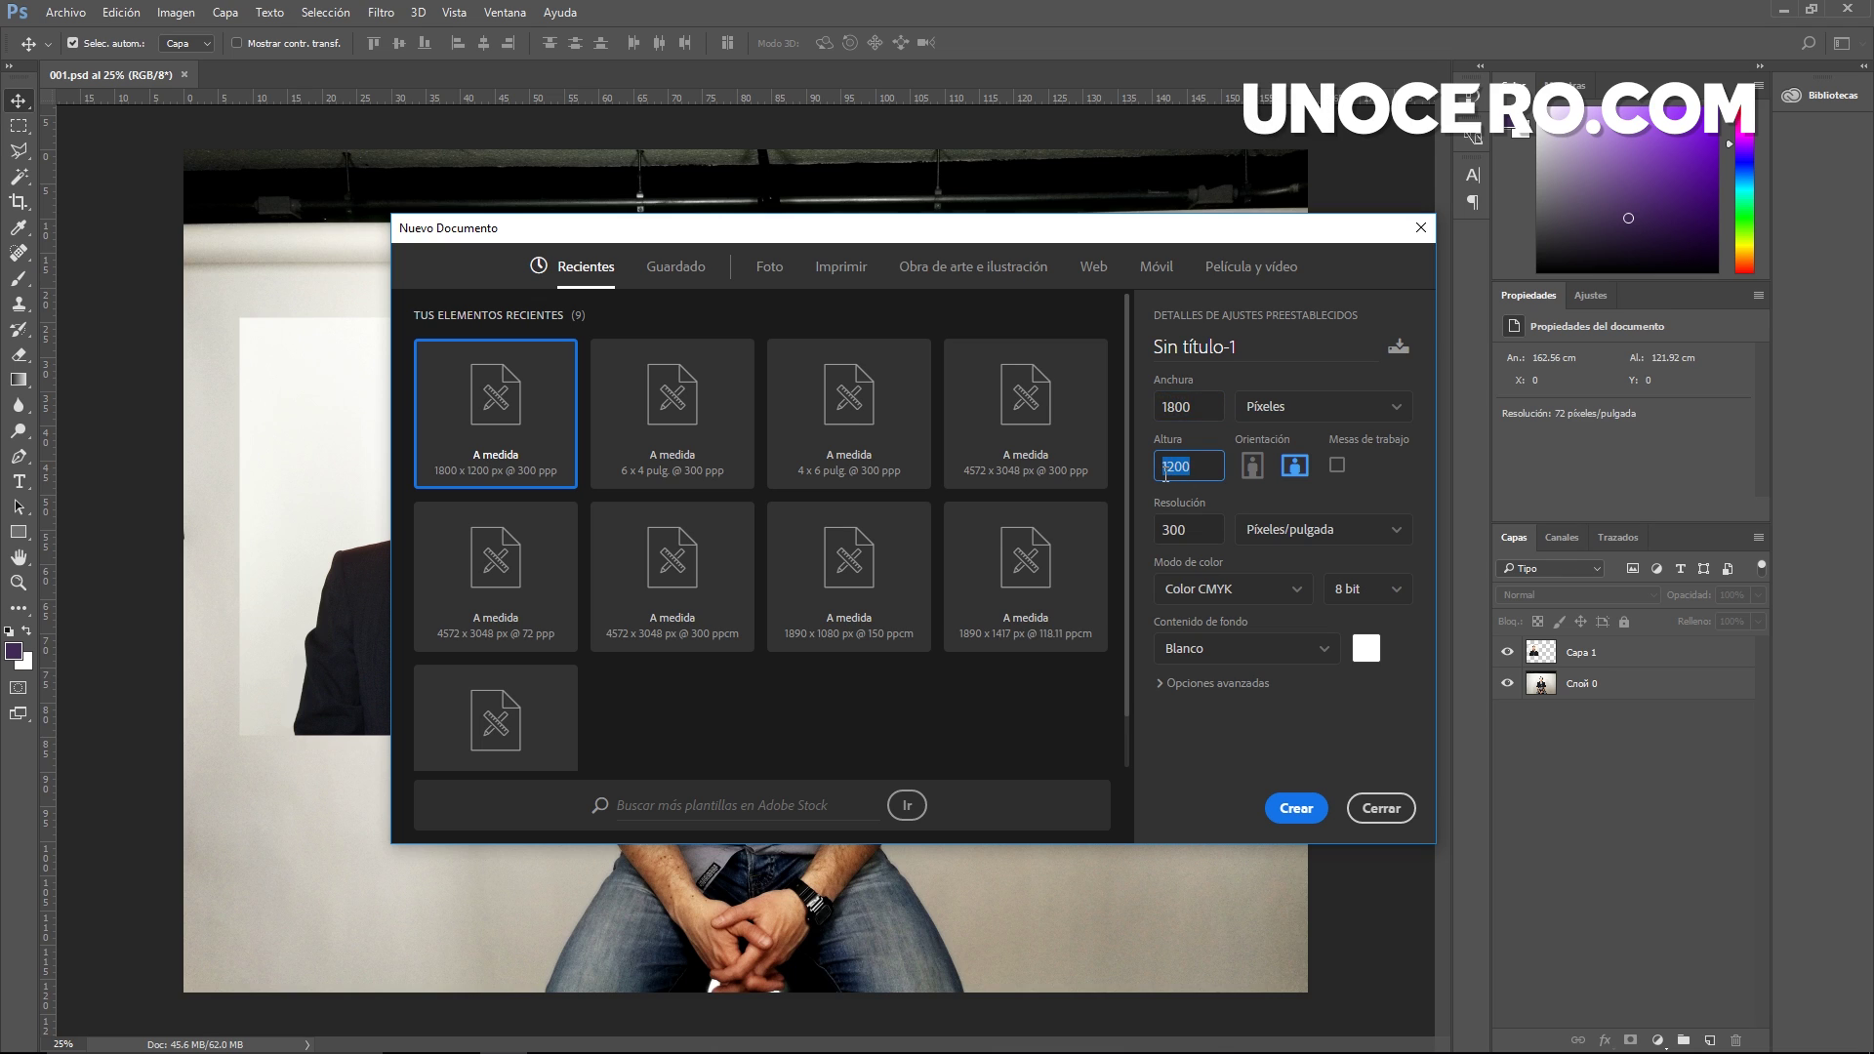
pyautogui.doubleClick(1204, 535)
pyautogui.click(1304, 588)
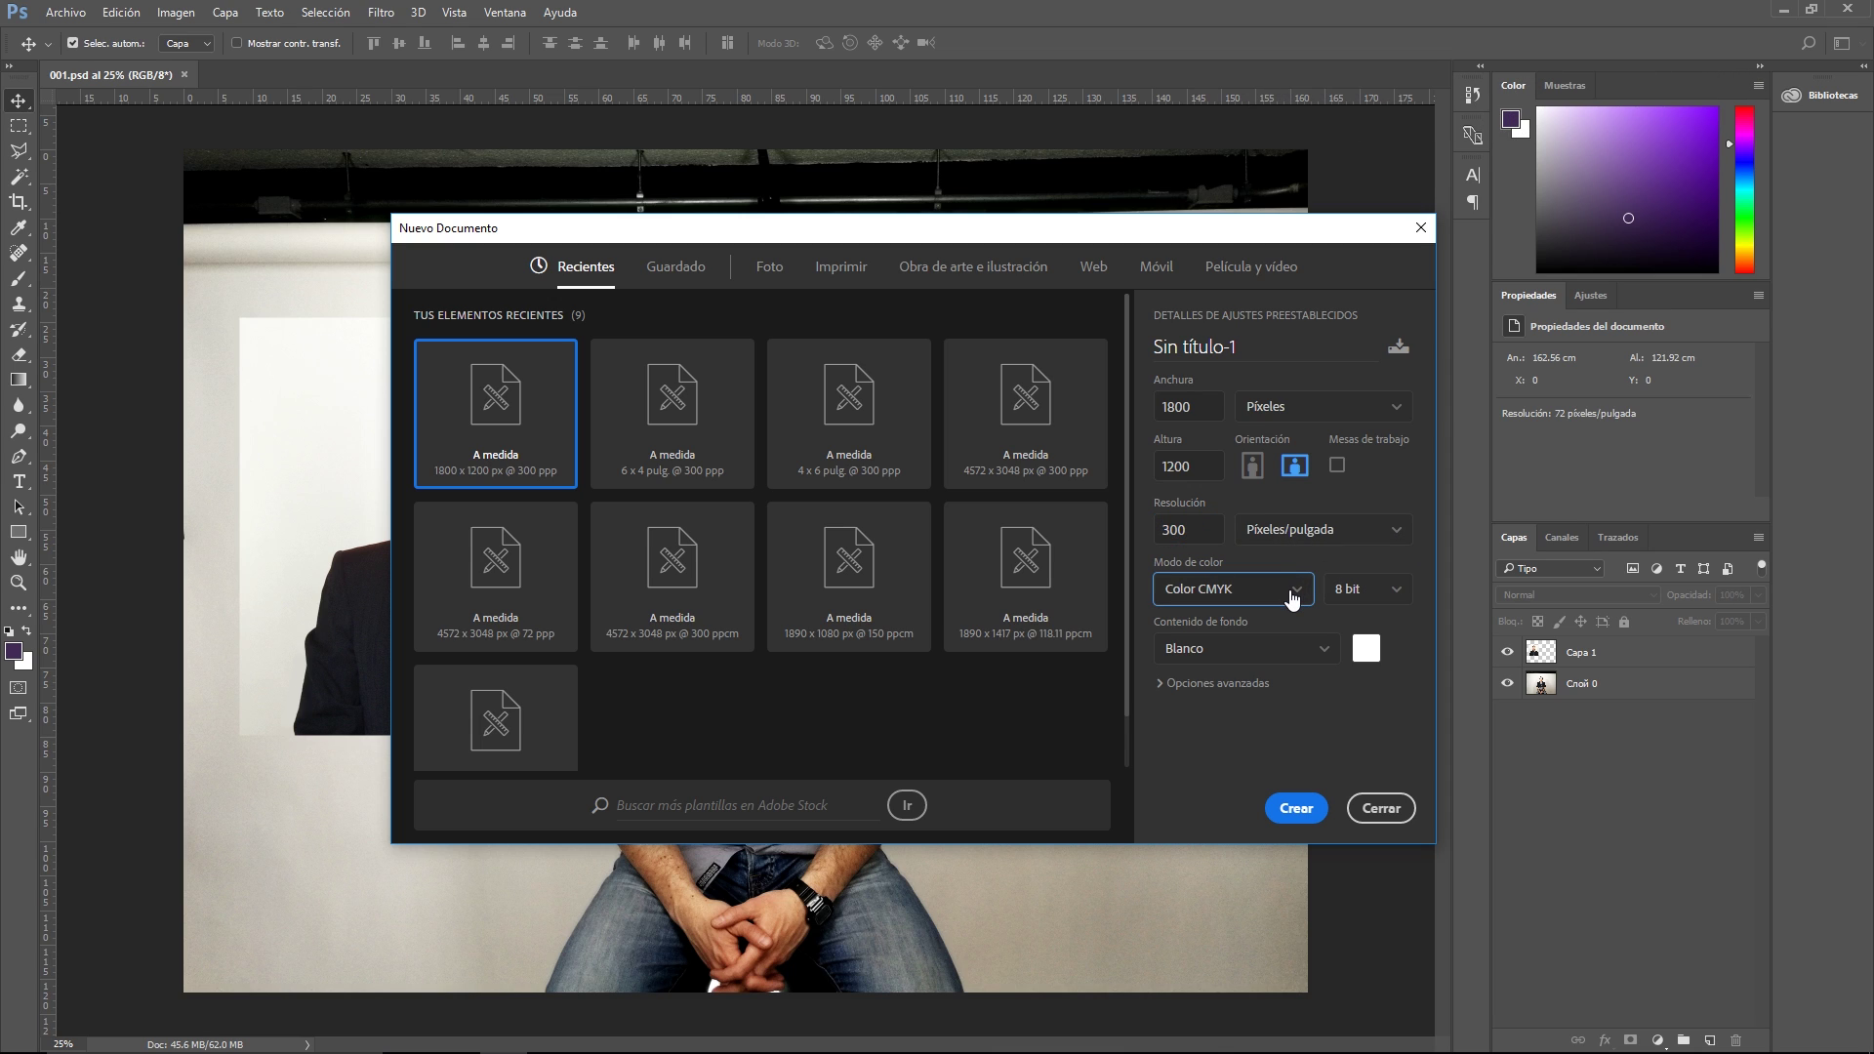
pyautogui.click(1293, 597)
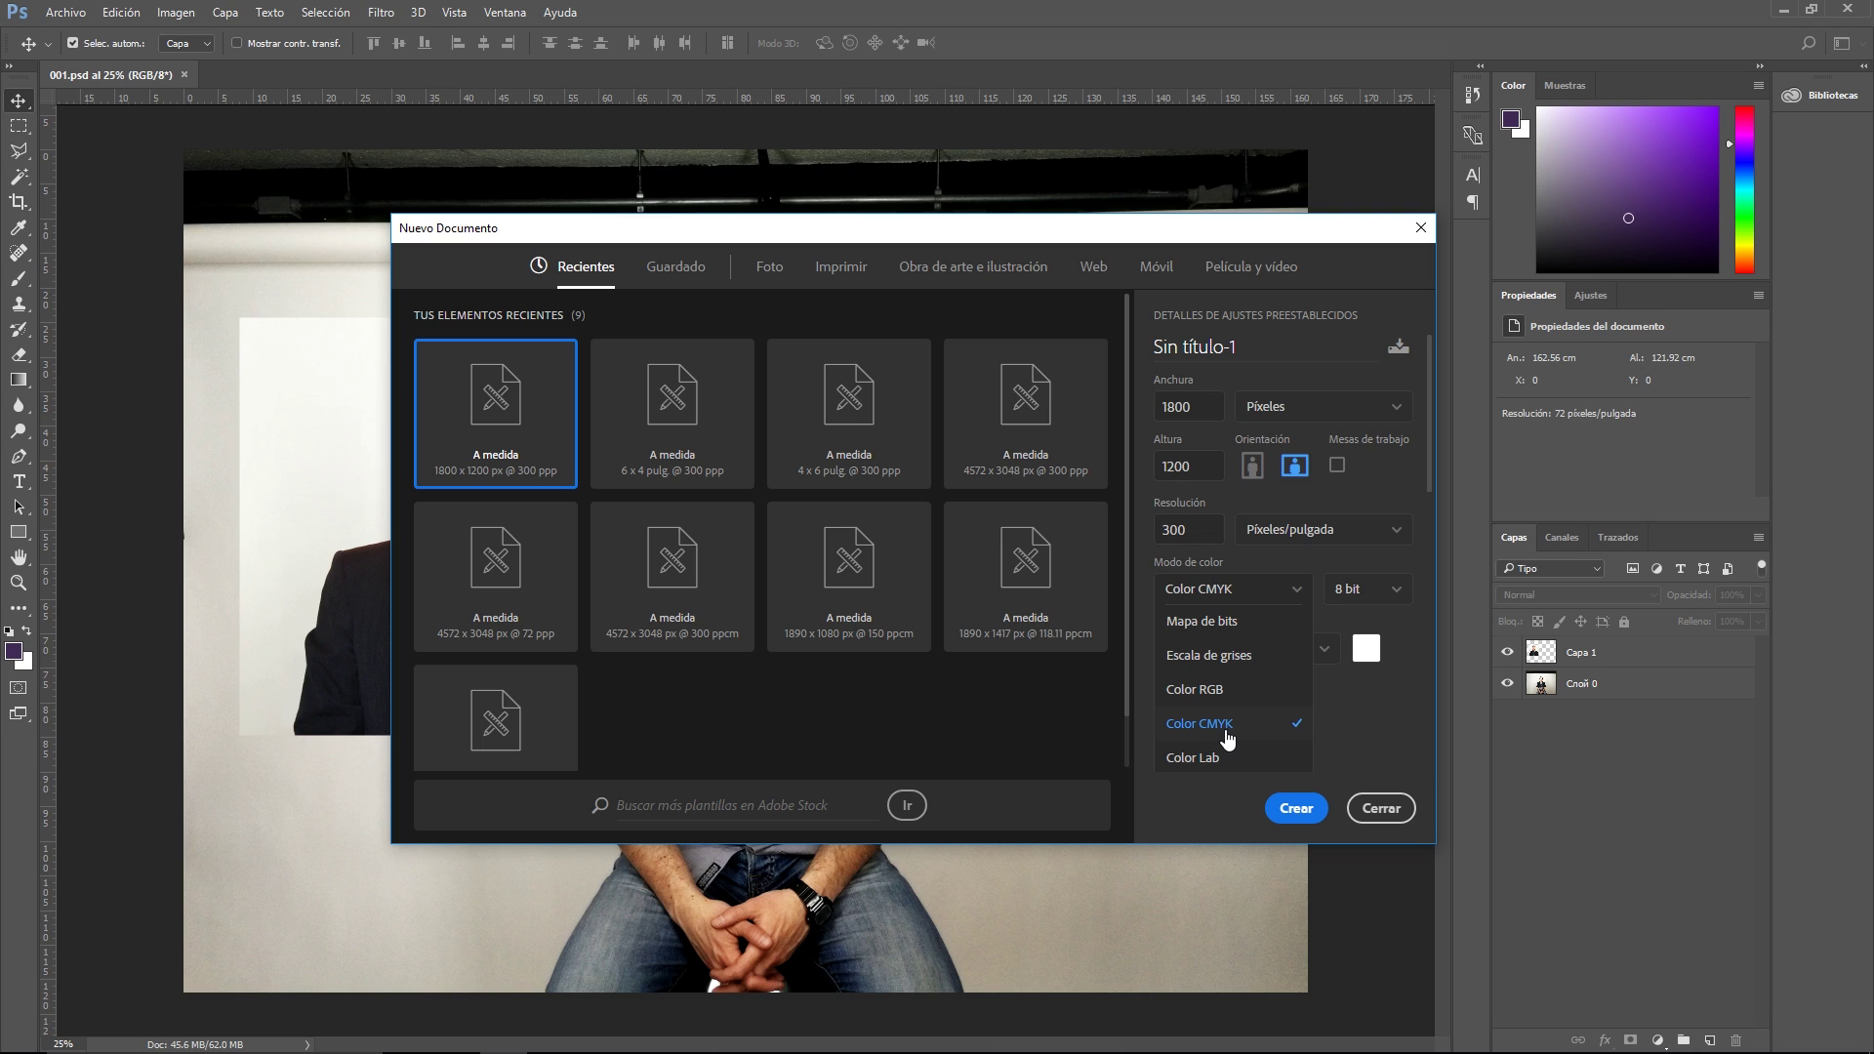
pyautogui.click(1228, 739)
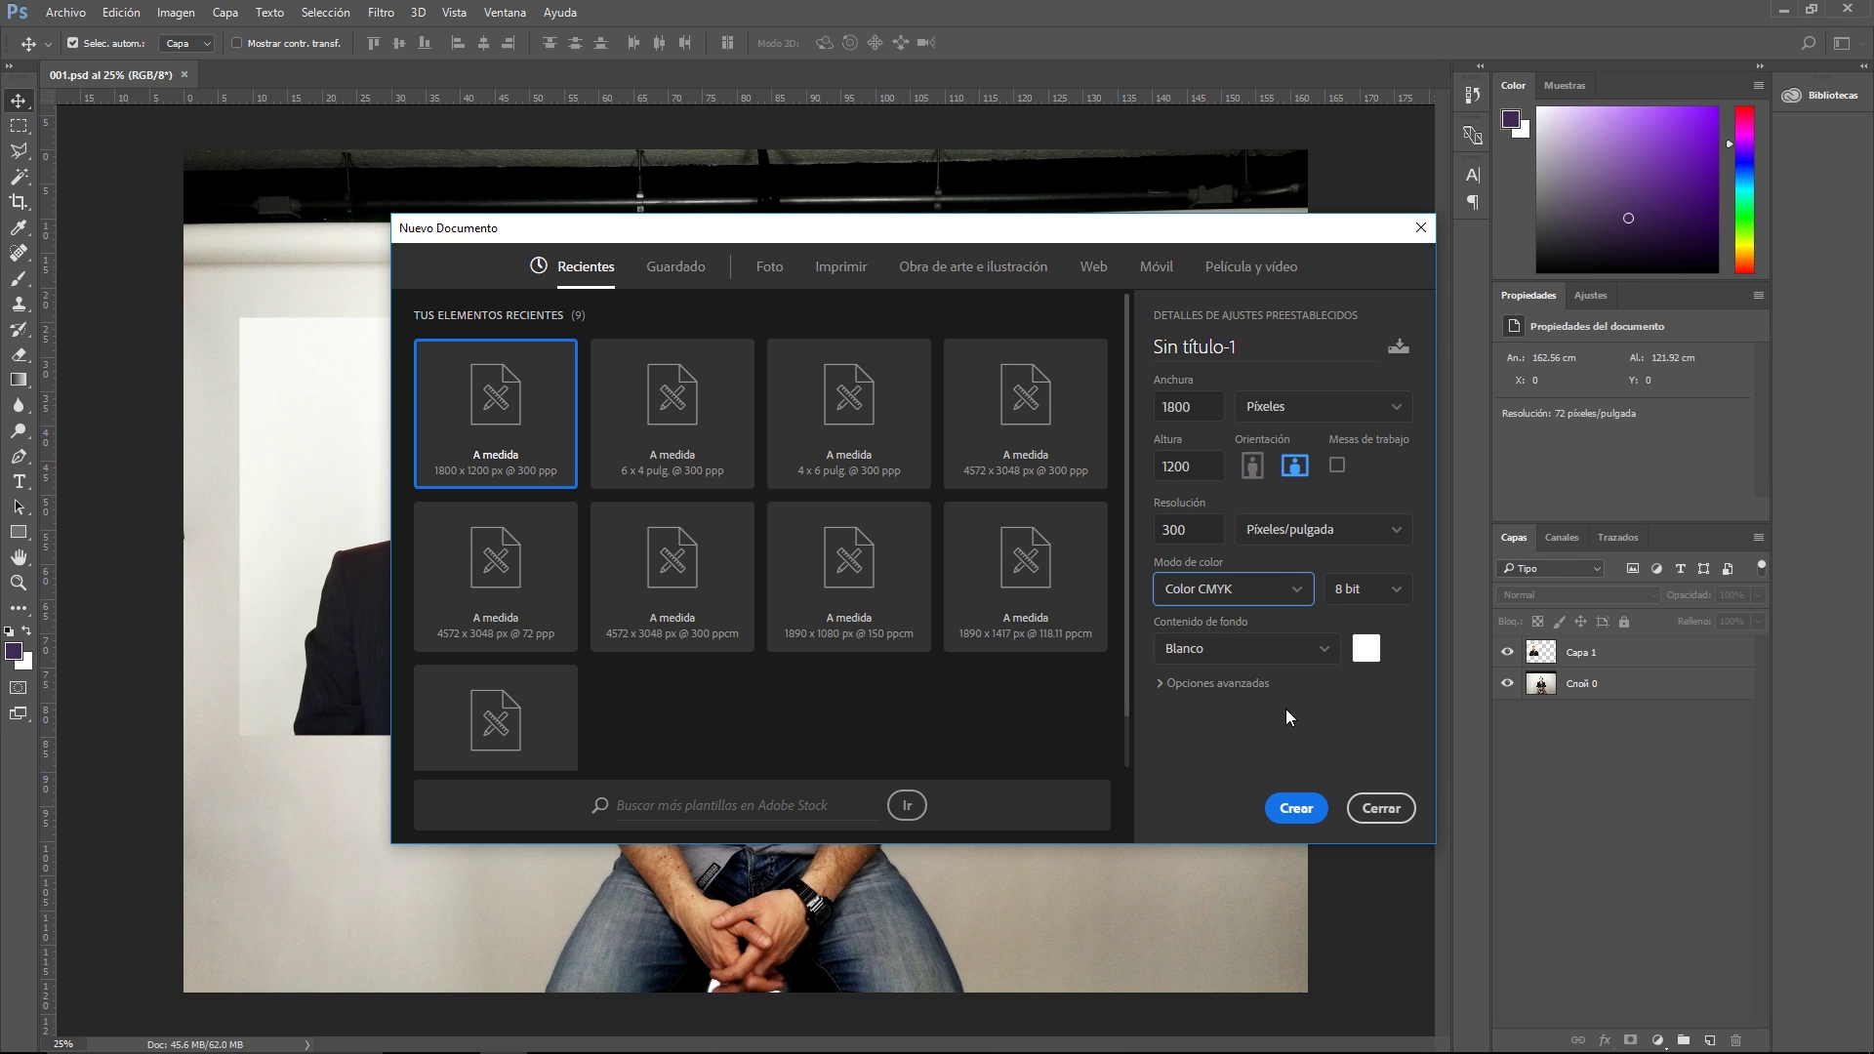
pyautogui.click(1295, 810)
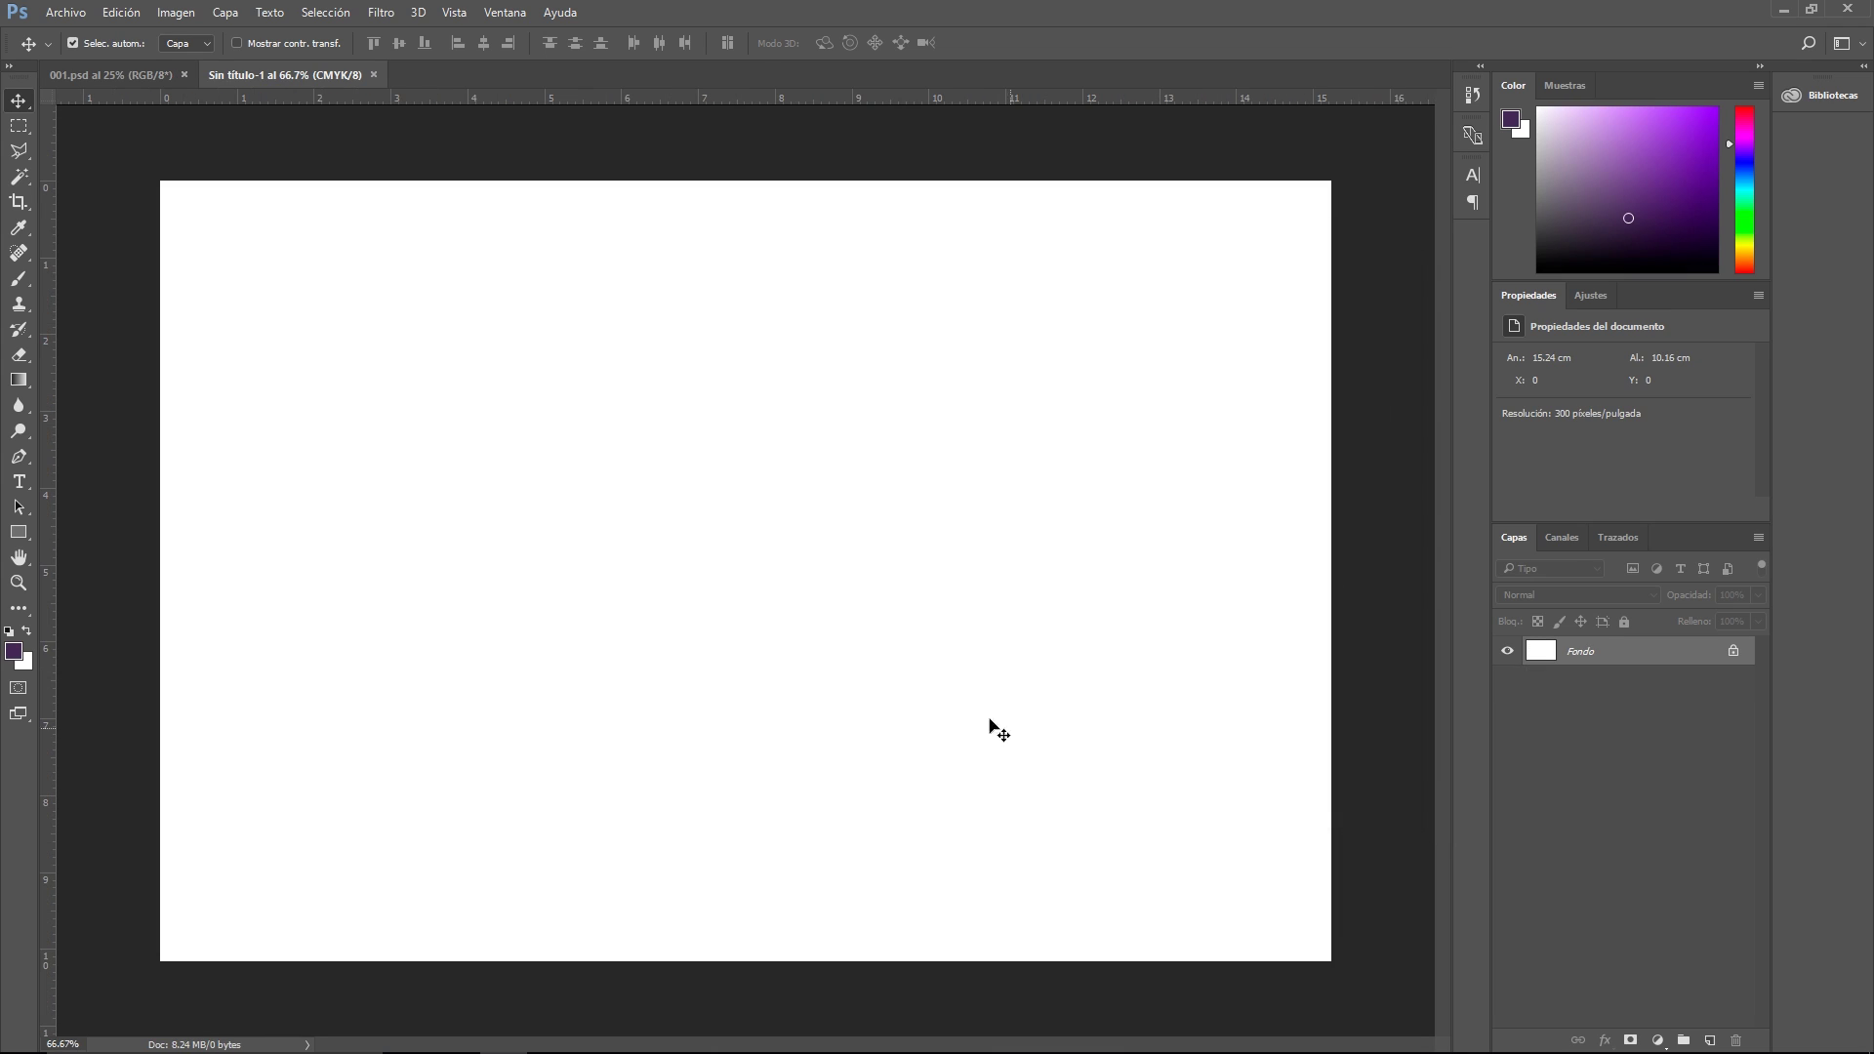
# Step: Show the grid and set its colour to a lighter grey in Guides, Grid & Slices preferences
pyautogui.click(454, 13)
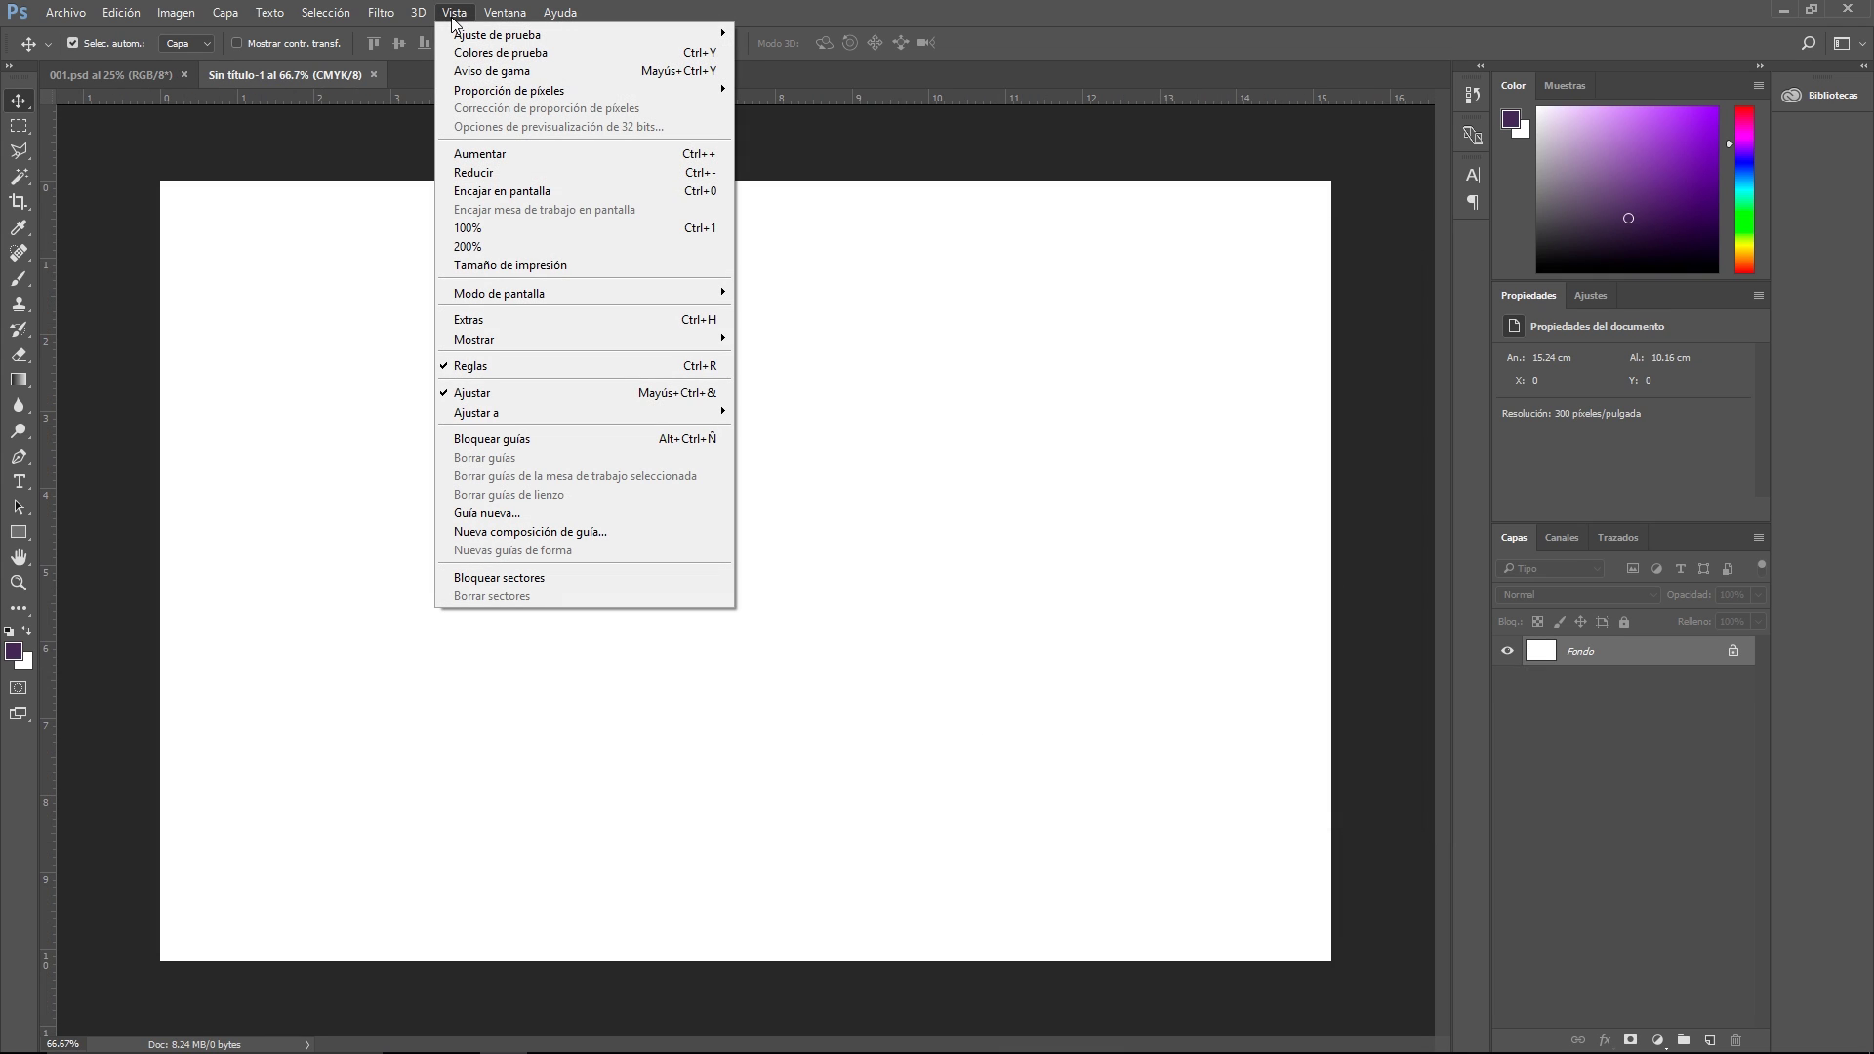
pyautogui.moveTo(583, 338)
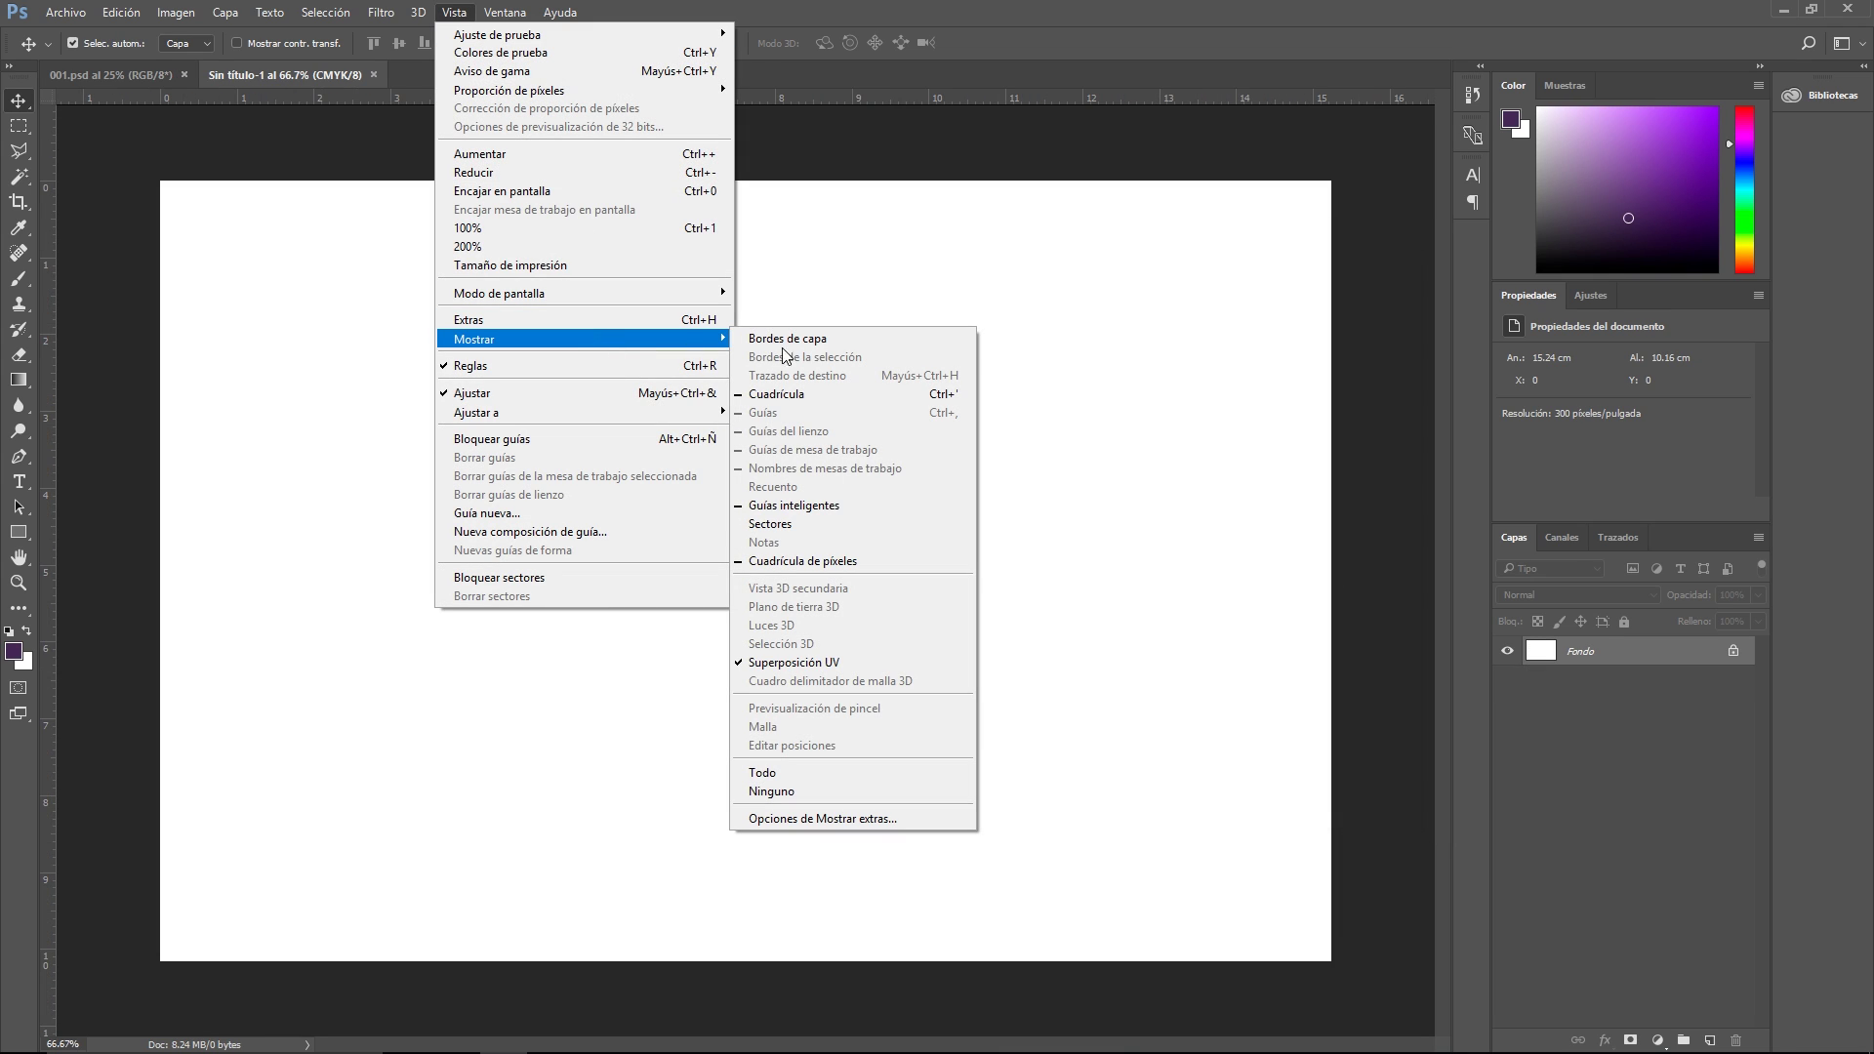
pyautogui.click(804, 403)
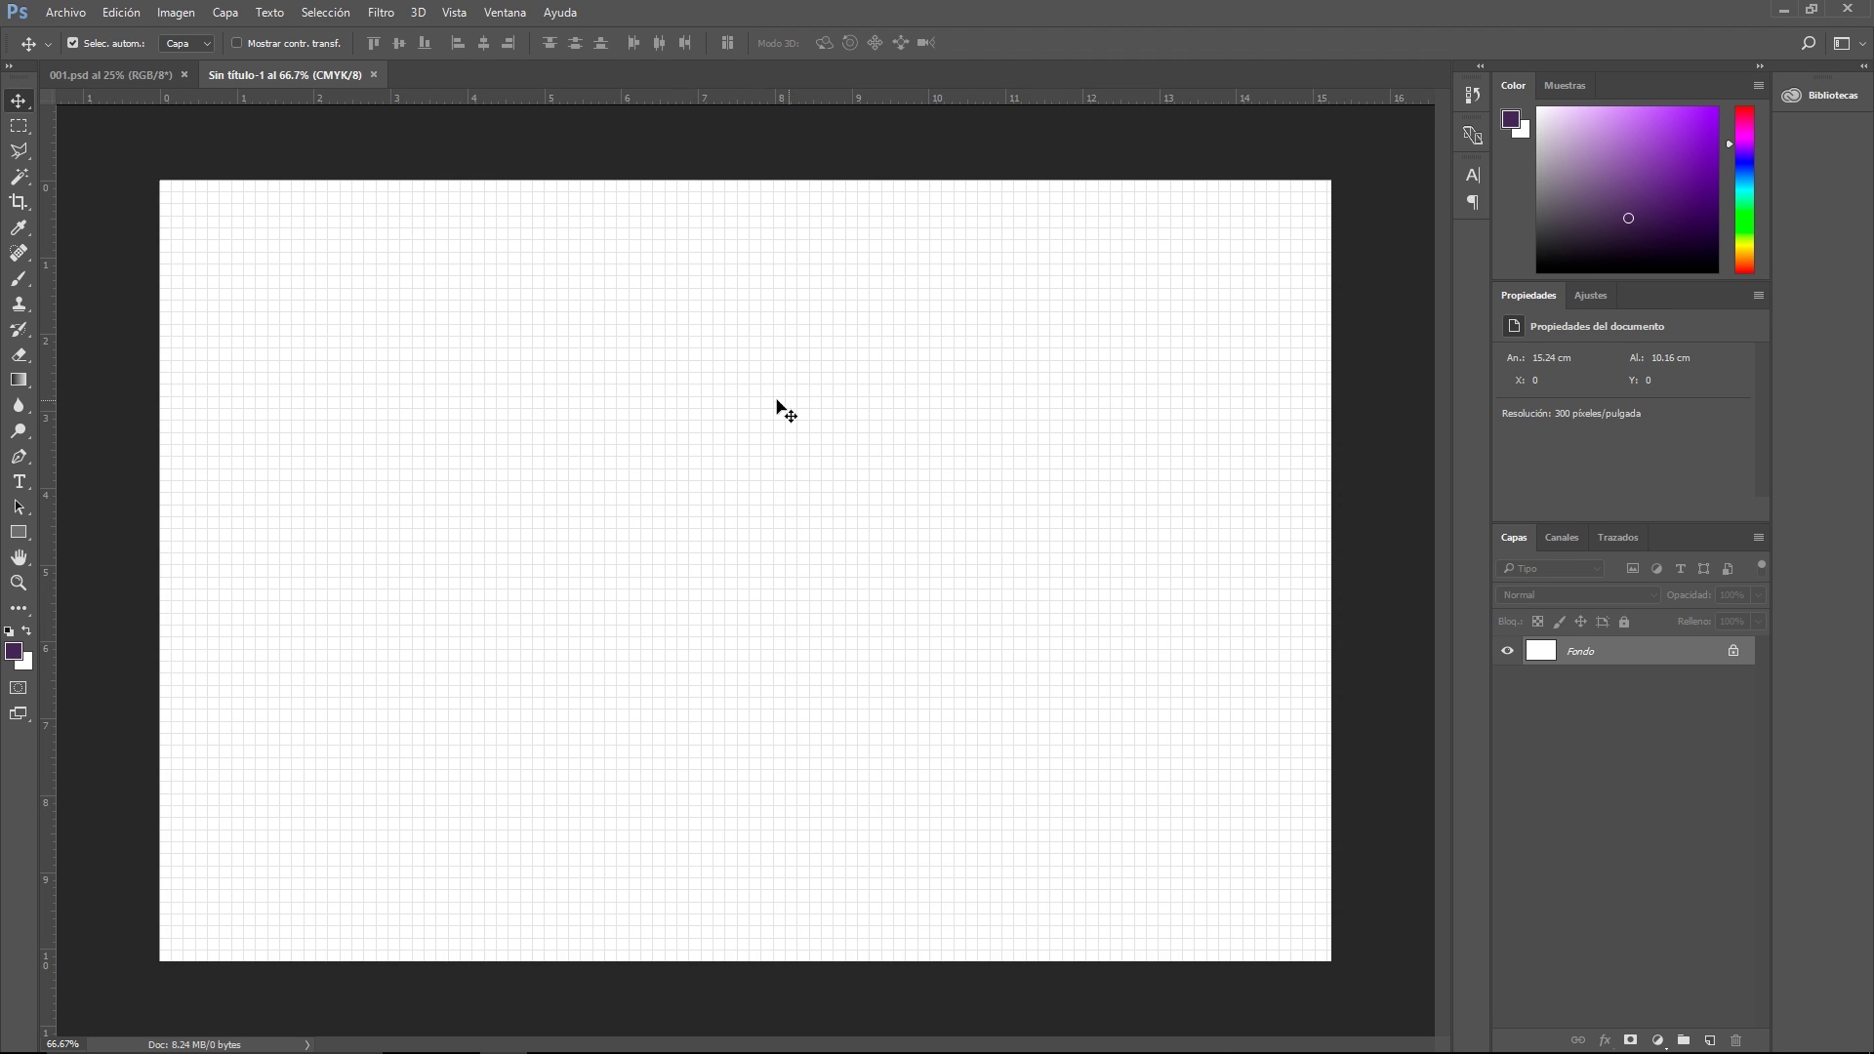
pyautogui.click(121, 12)
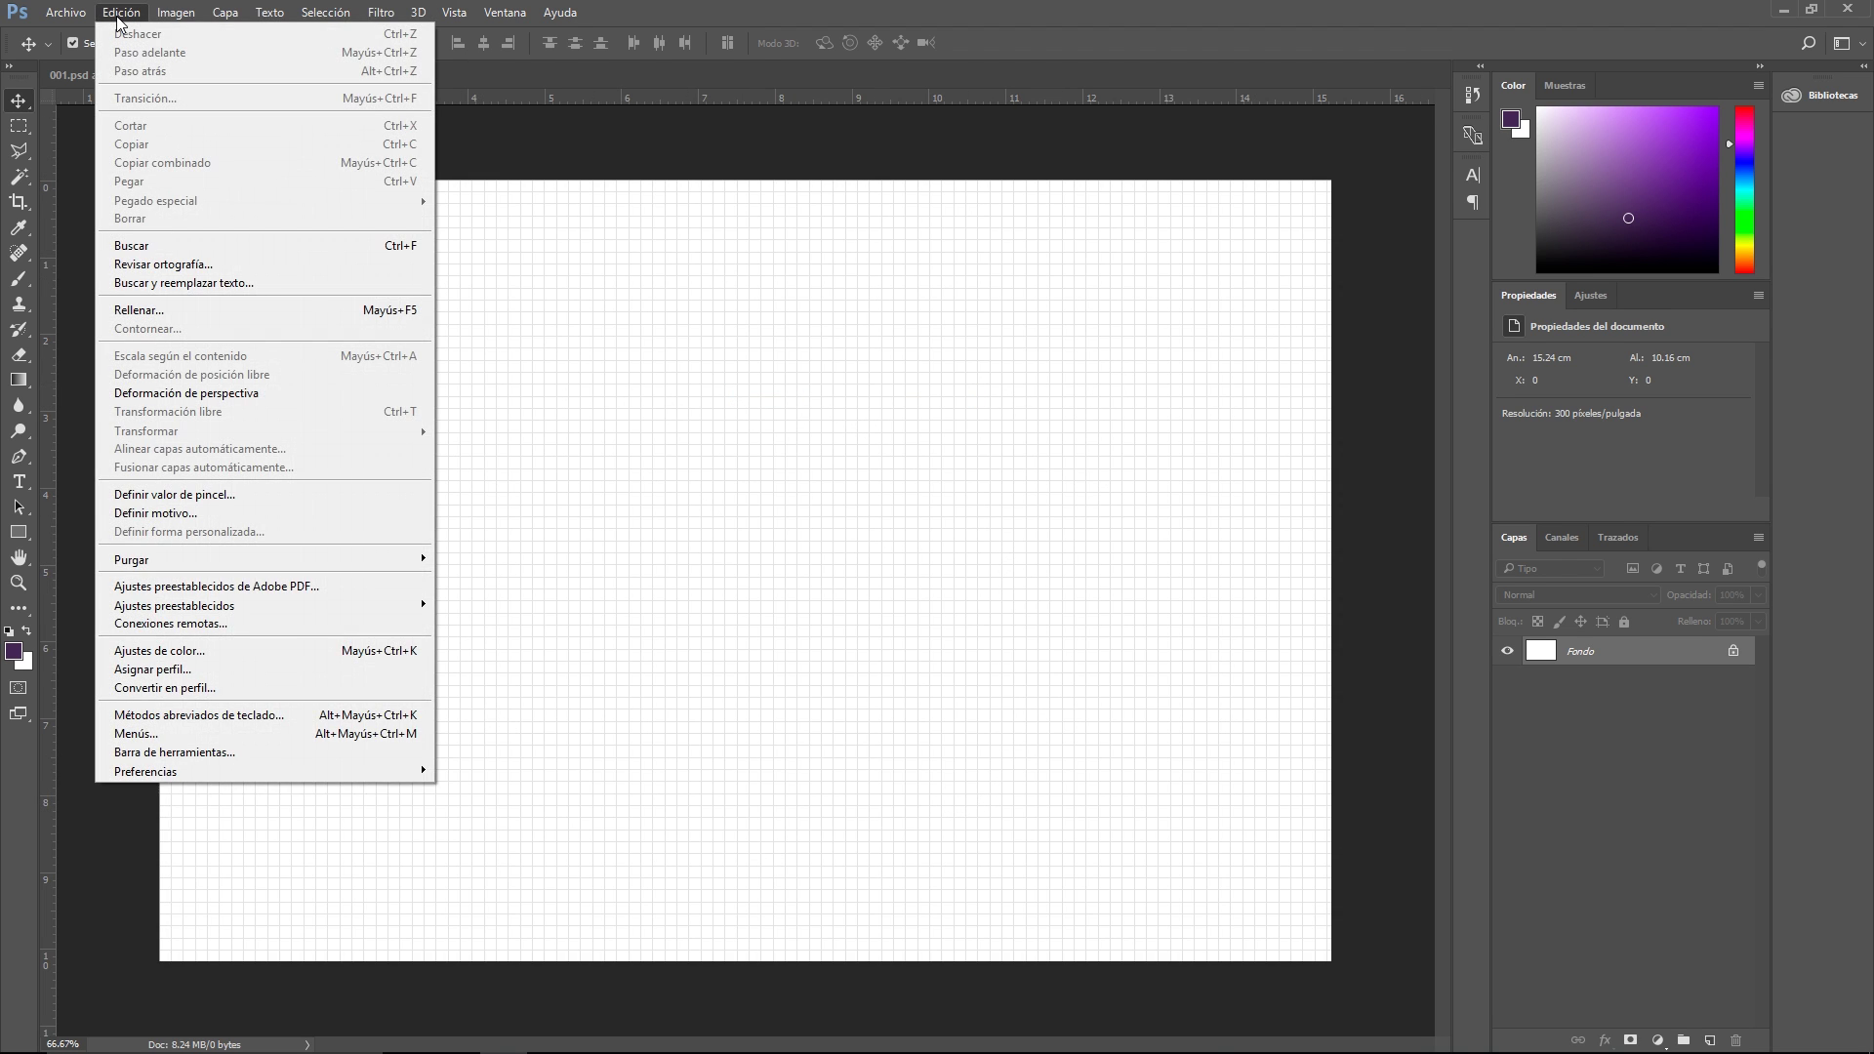
pyautogui.moveTo(263, 771)
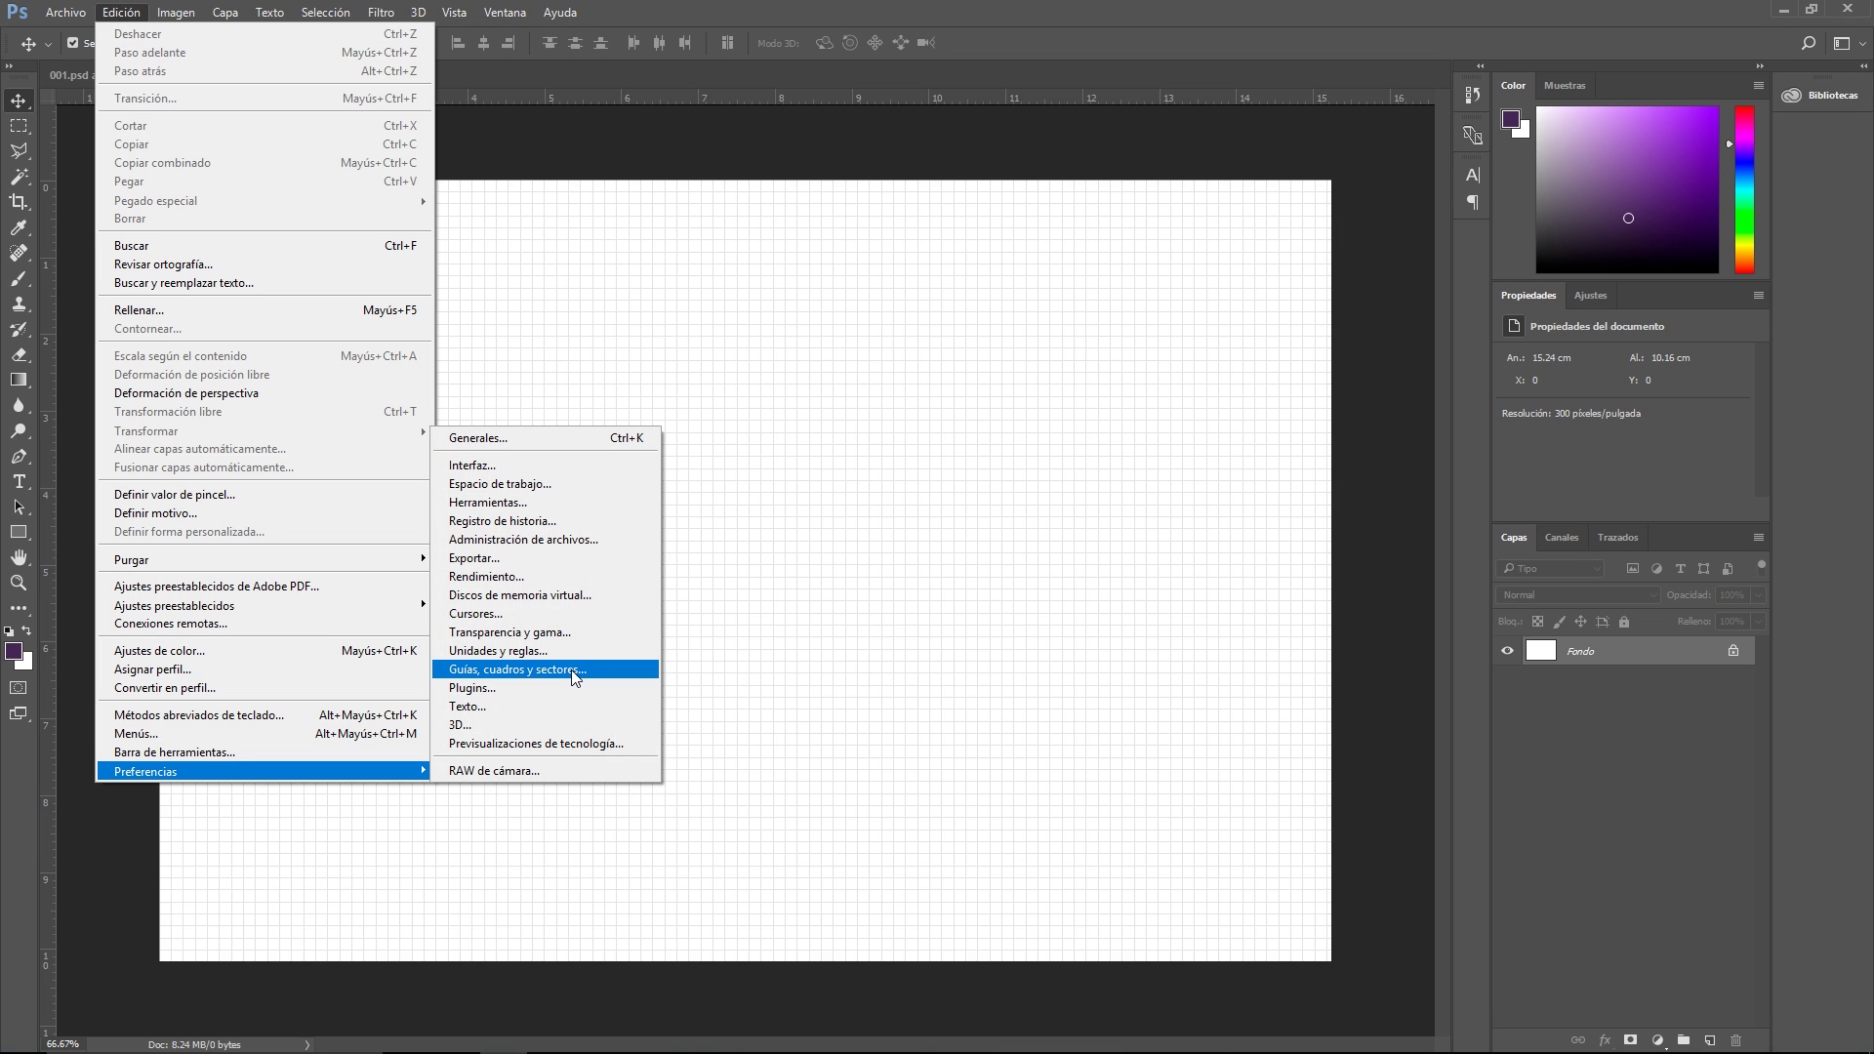
pyautogui.click(574, 672)
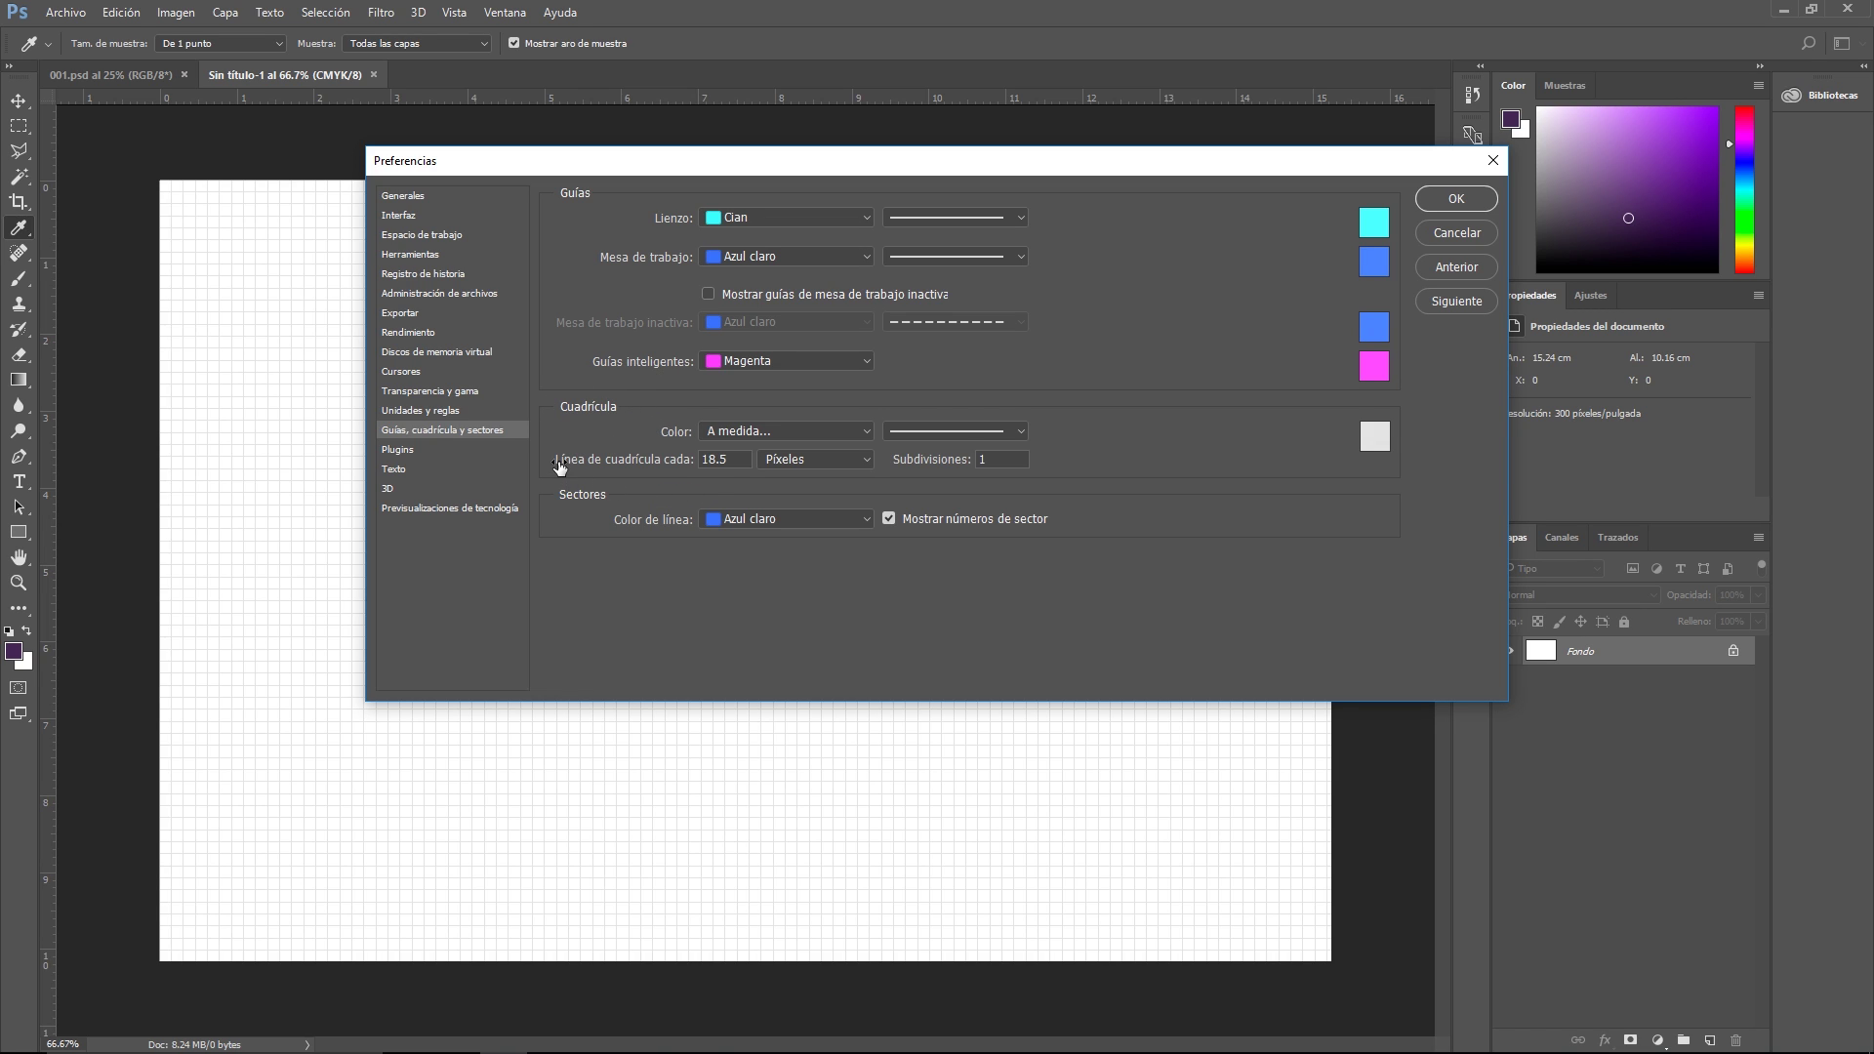
pyautogui.click(801, 458)
pyautogui.click(986, 457)
pyautogui.doubleClick(986, 457)
pyautogui.click(1371, 440)
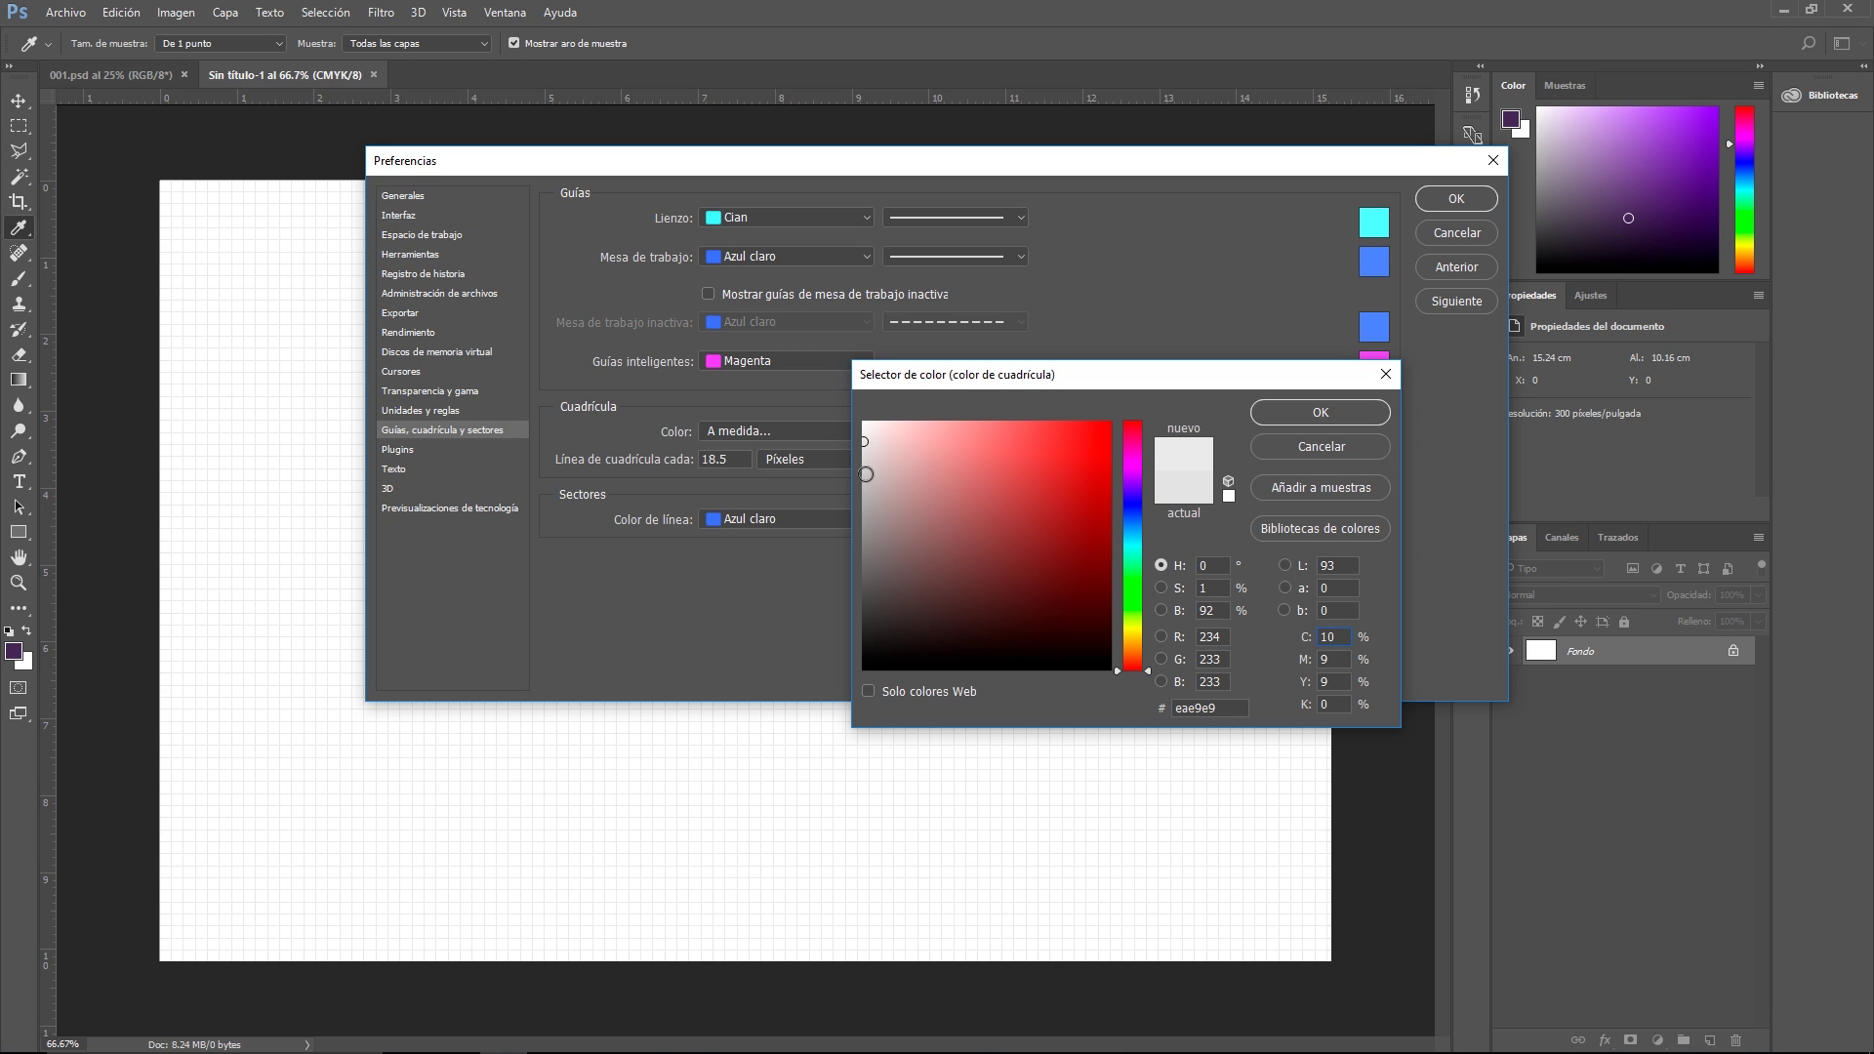
pyautogui.click(862, 438)
pyautogui.click(1333, 410)
pyautogui.press('Return')
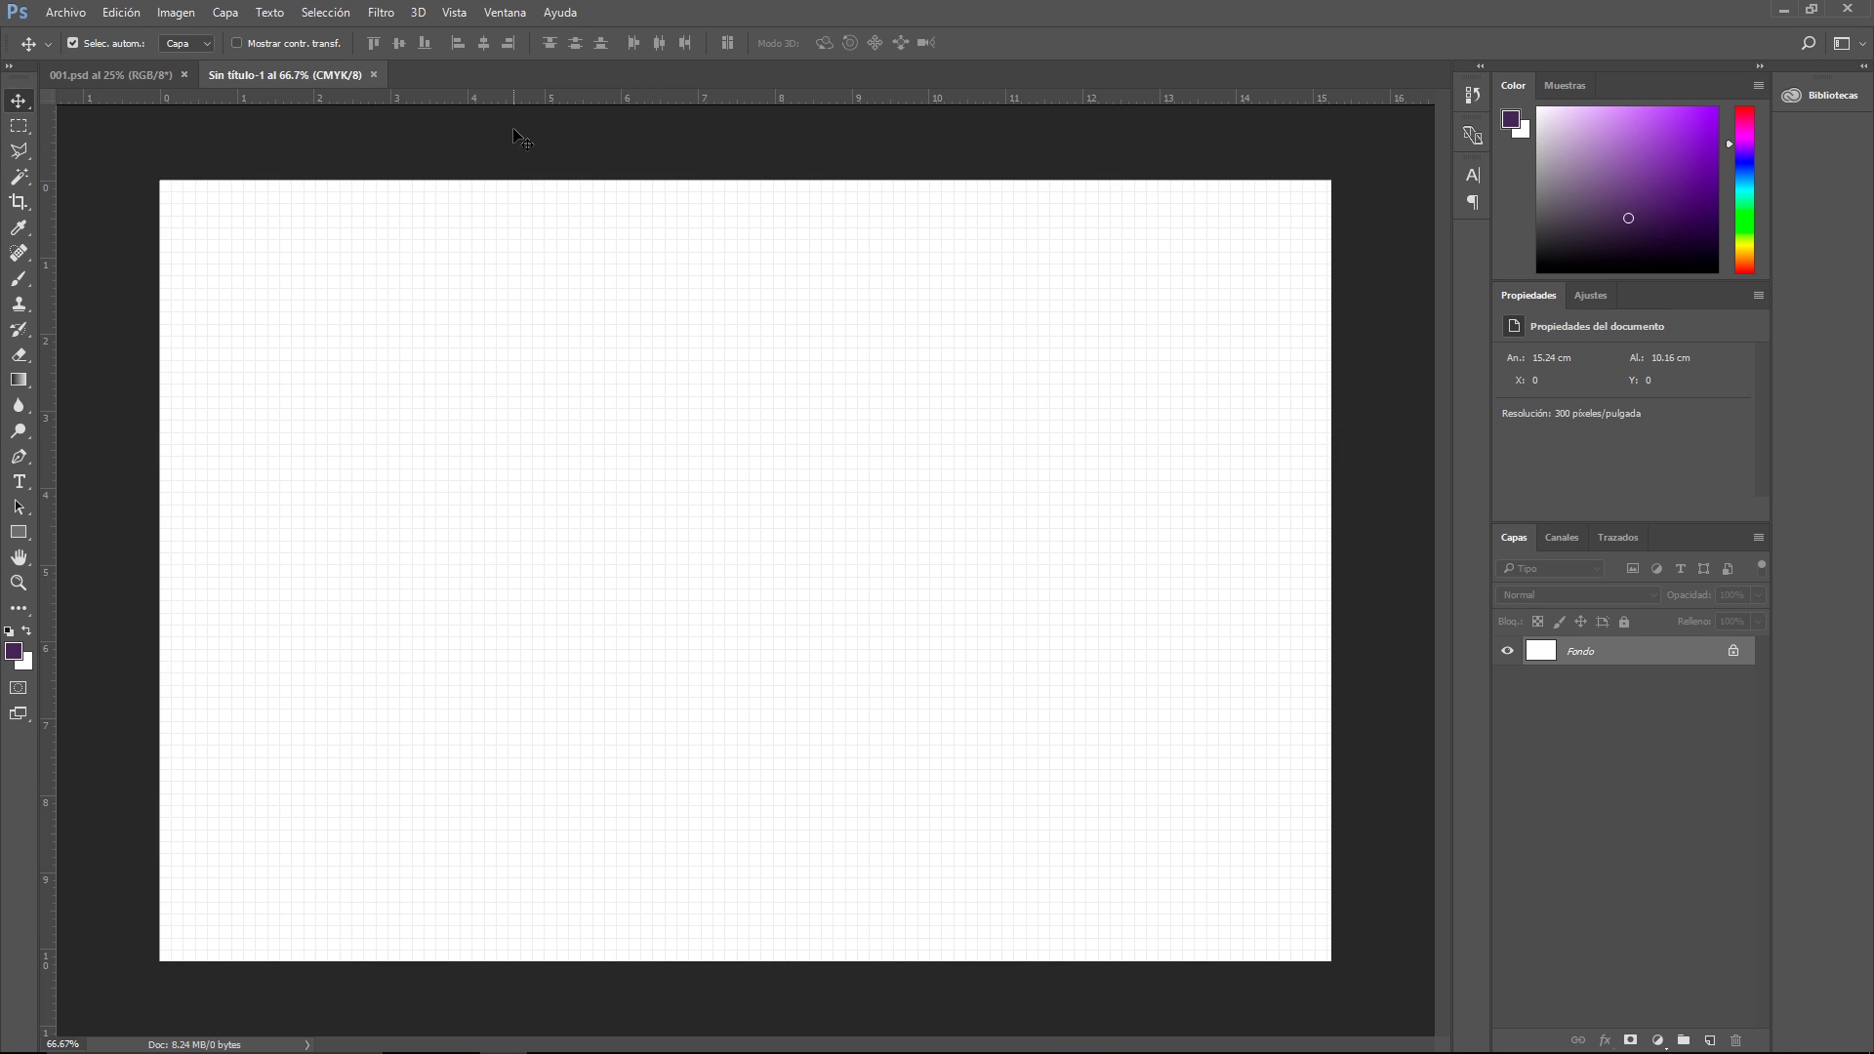
# Step: Turn the rulers off and back on from the View menu
pyautogui.click(461, 12)
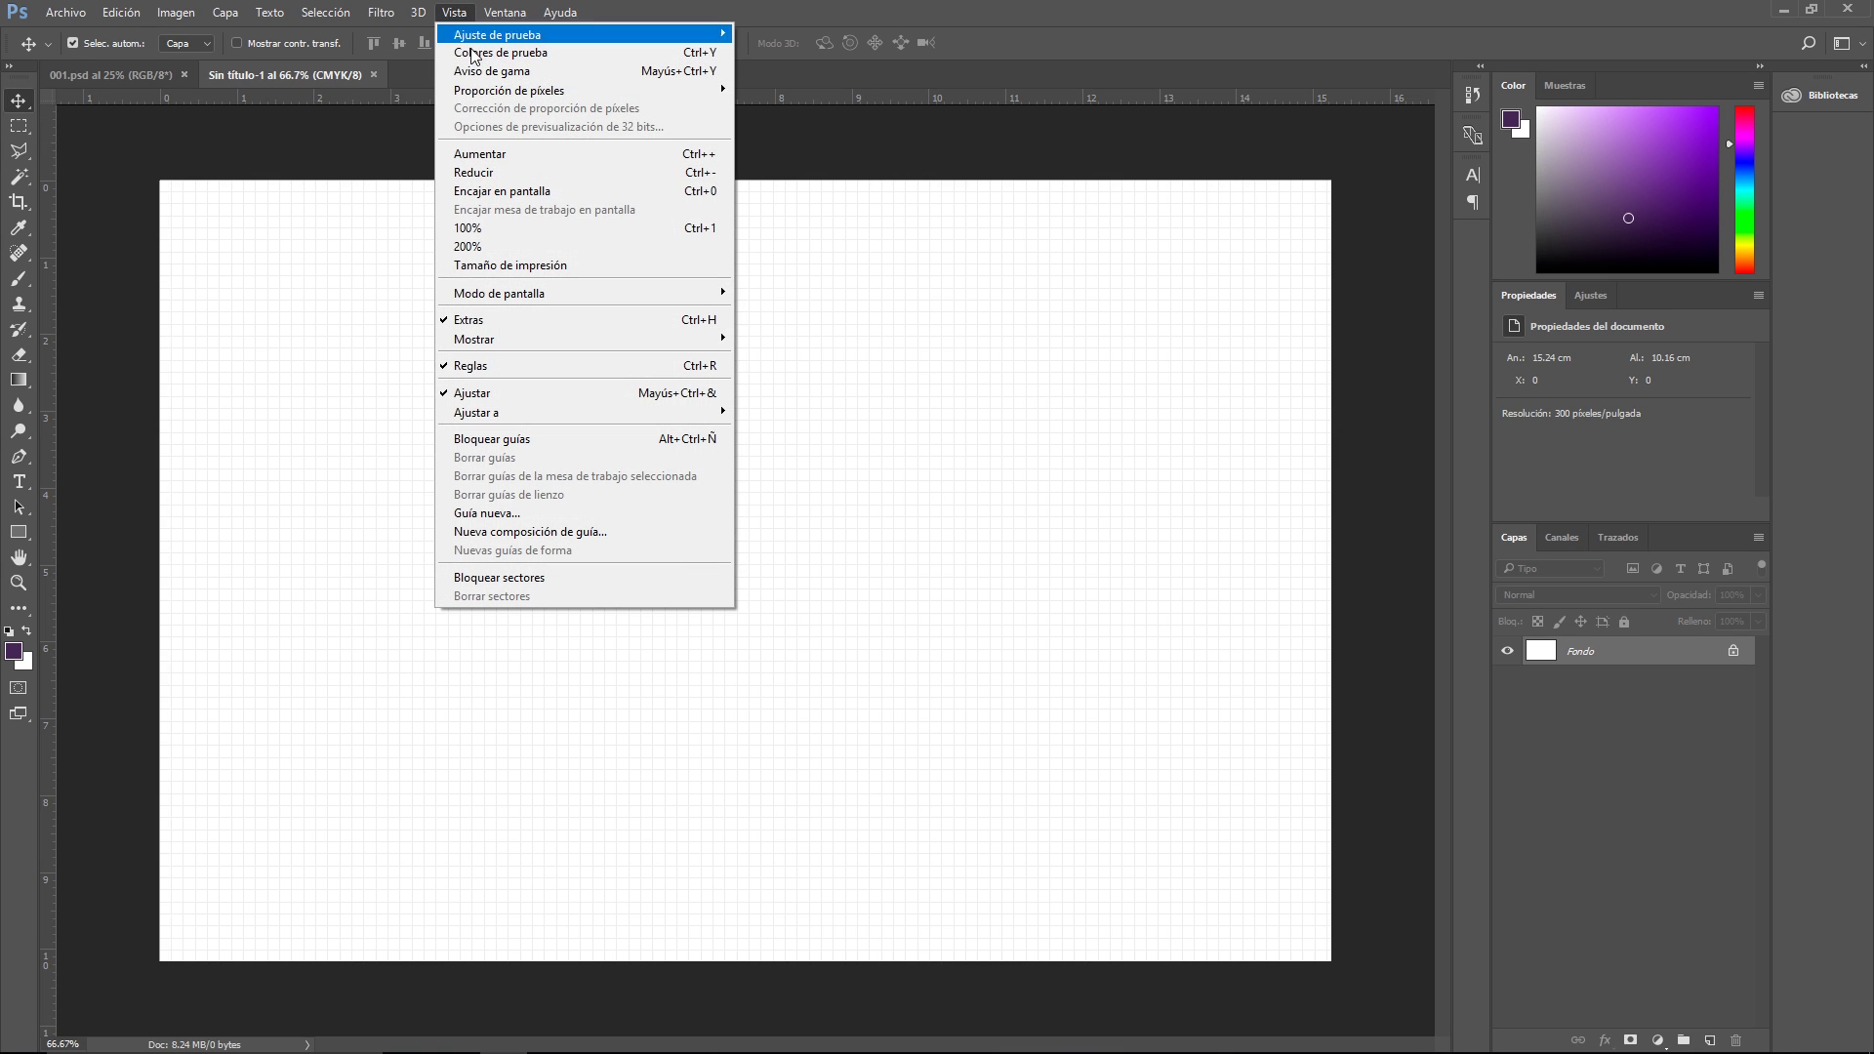
pyautogui.click(467, 367)
pyautogui.click(454, 12)
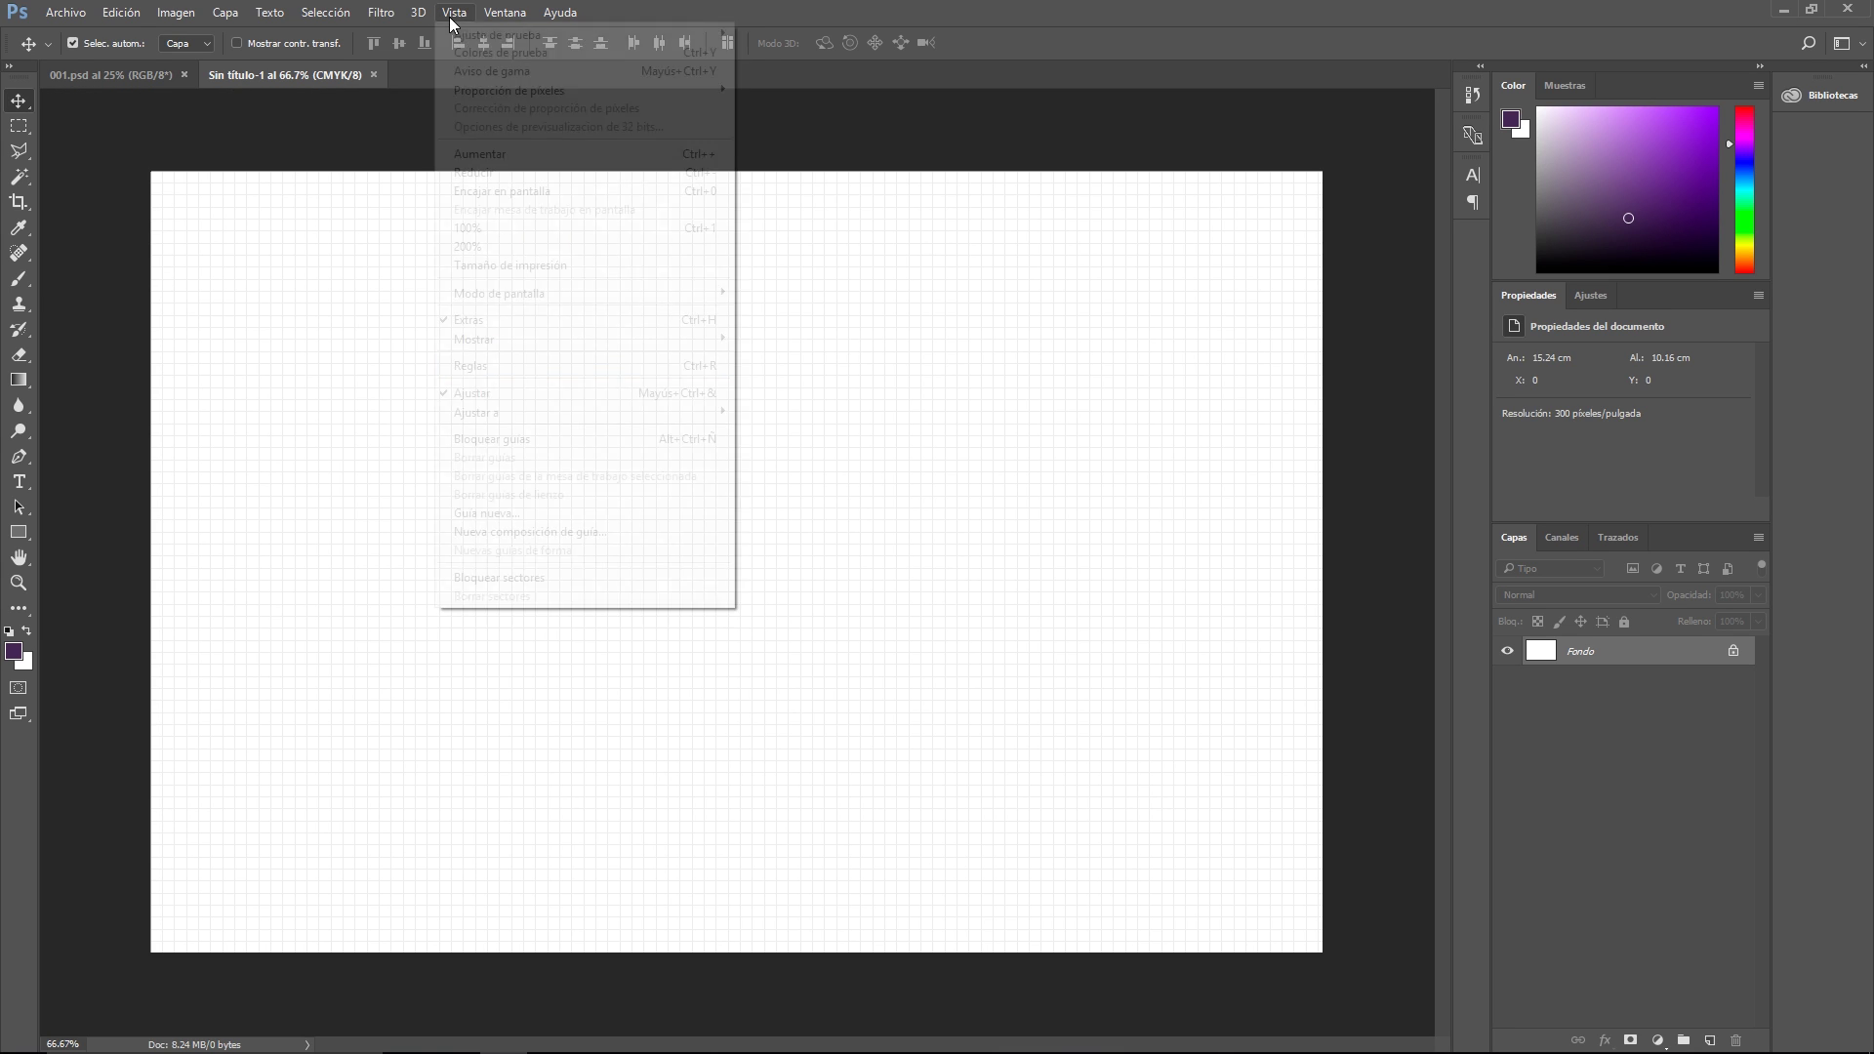
pyautogui.click(500, 371)
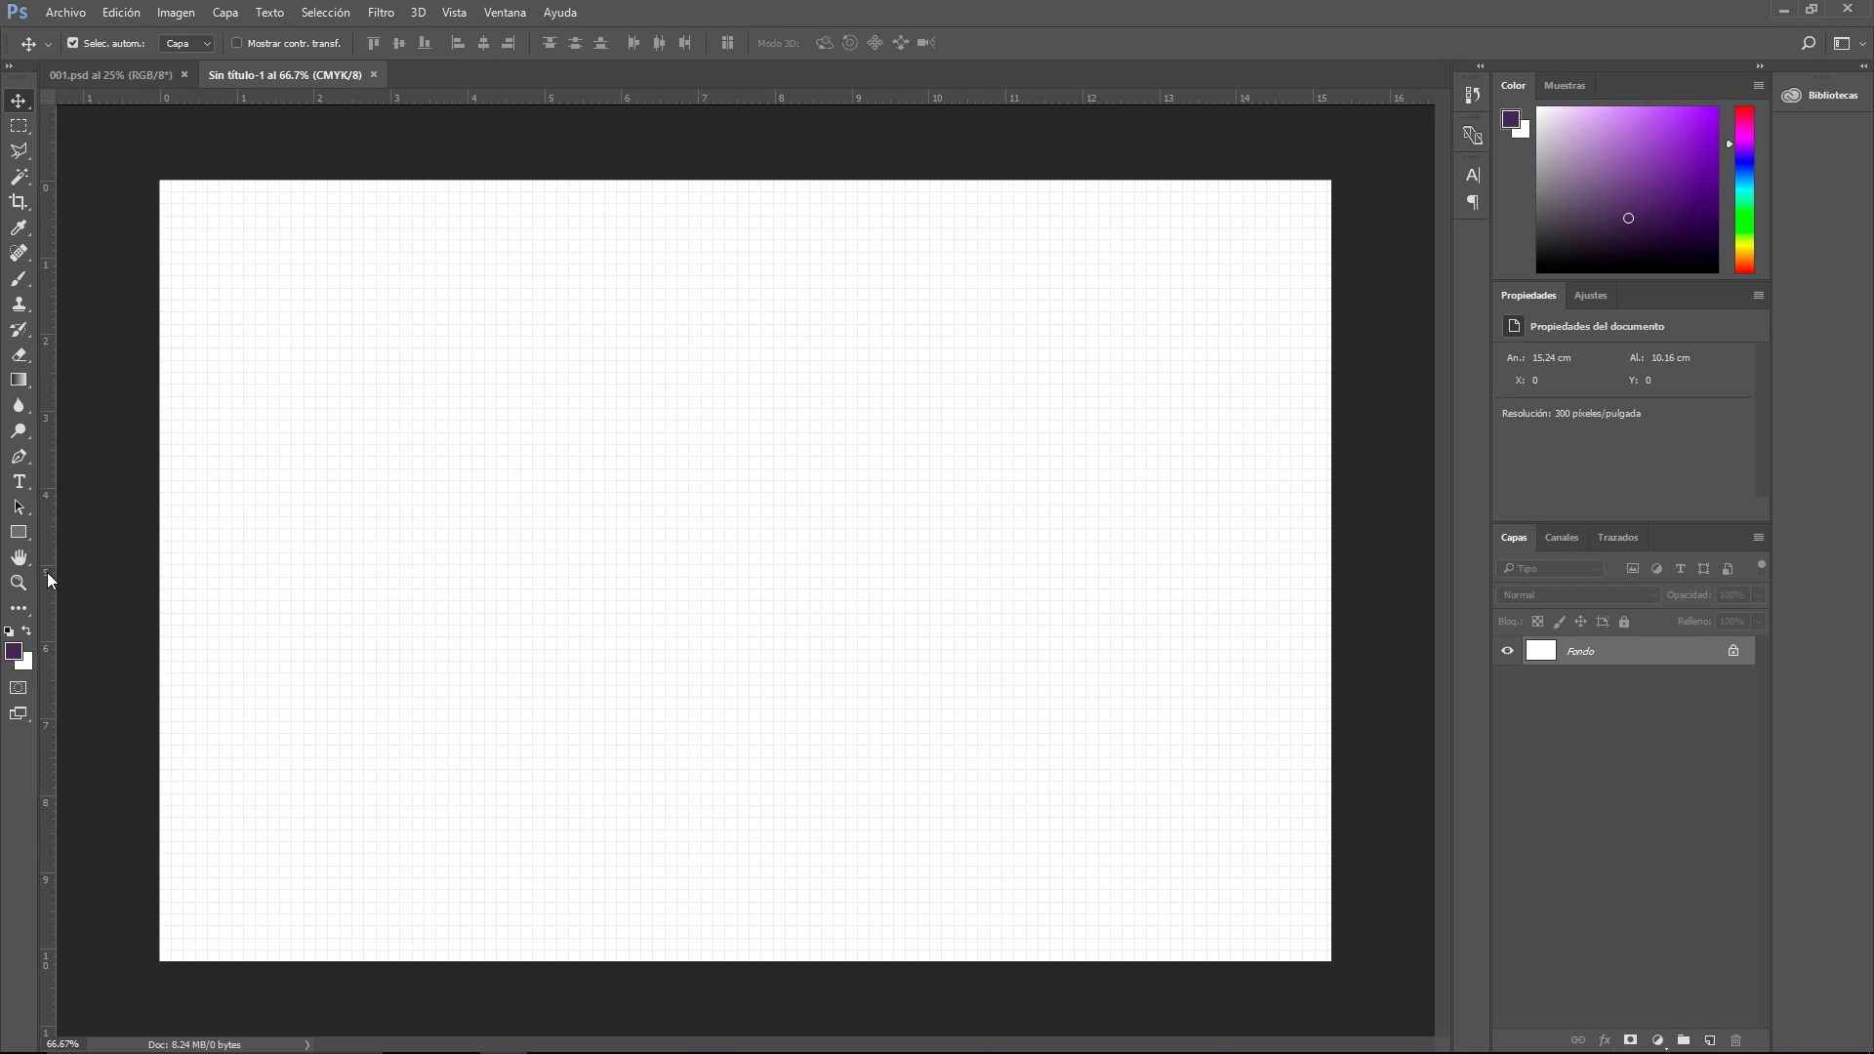
# Step: Place guides near the sheet's left, top and bottom edges
pyautogui.moveTo(47, 572)
pyautogui.mouseDown()
pyautogui.moveTo(182, 587)
pyautogui.moveTo(173, 631)
pyautogui.mouseUp()
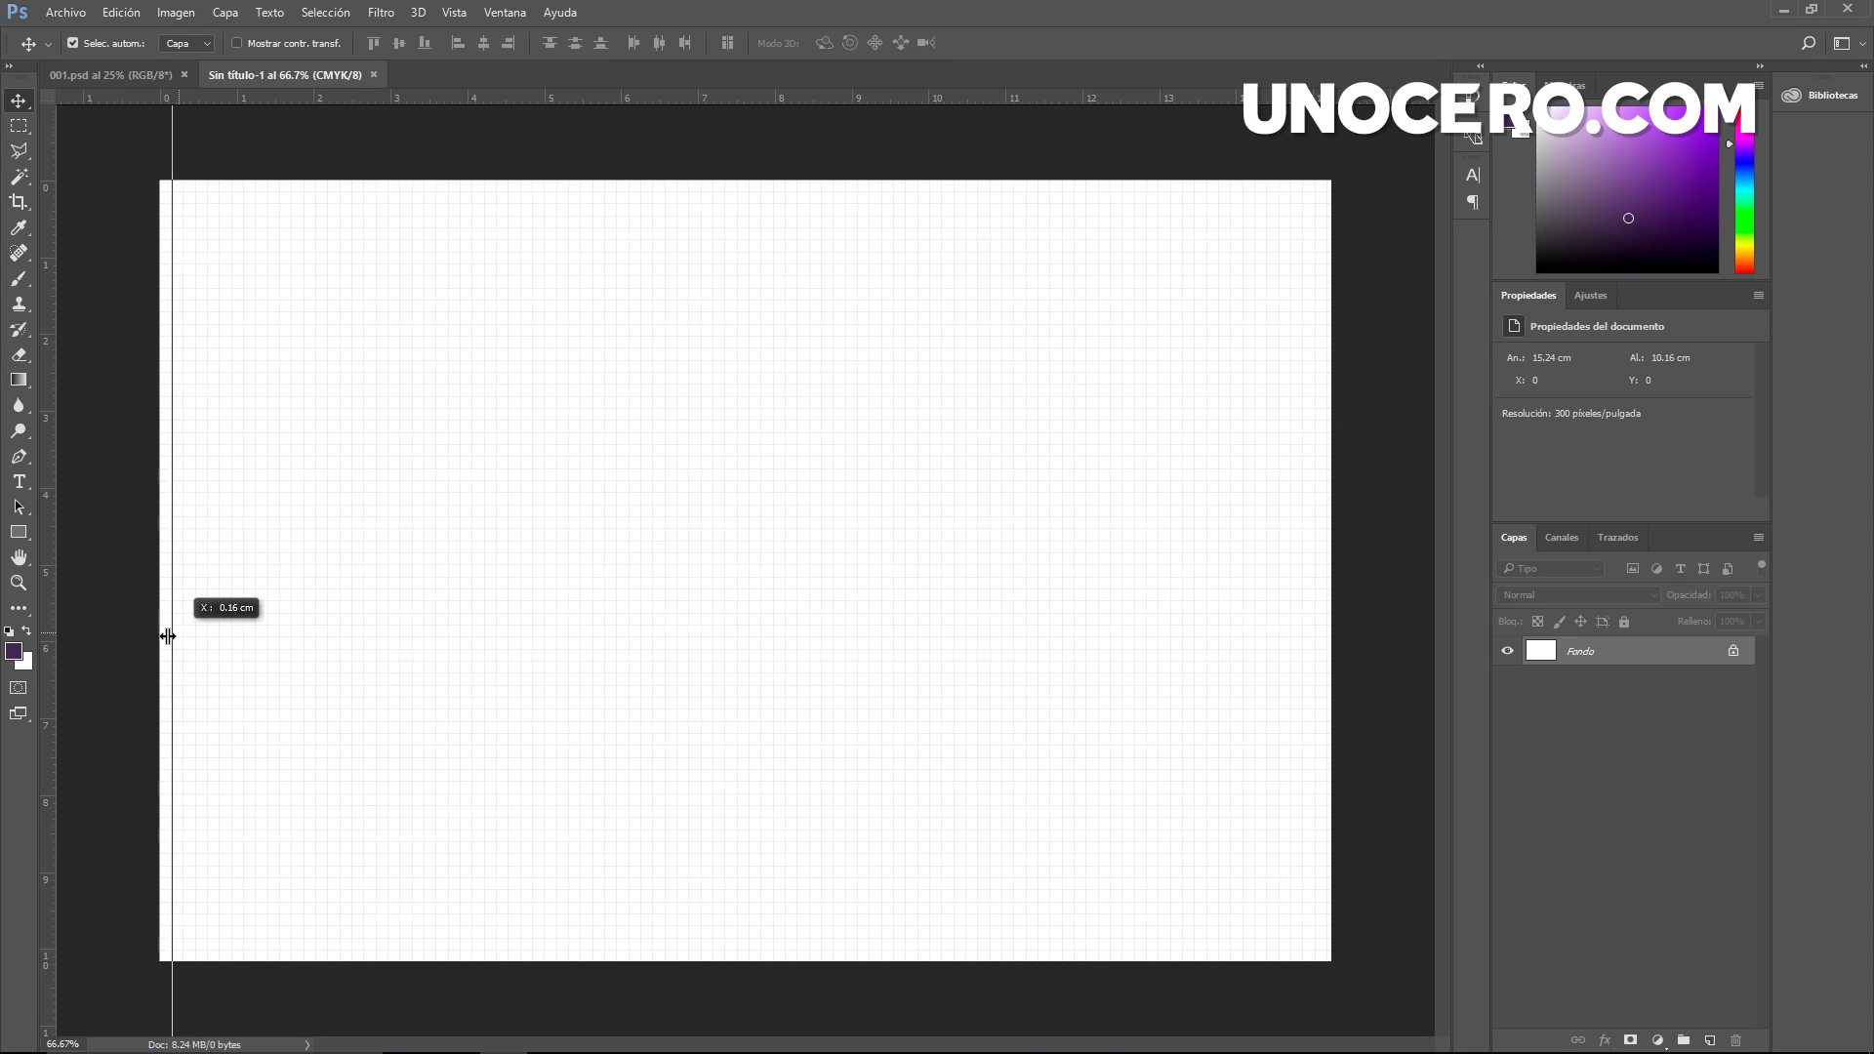
pyautogui.moveTo(173, 631); pyautogui.dragTo(236, 620)
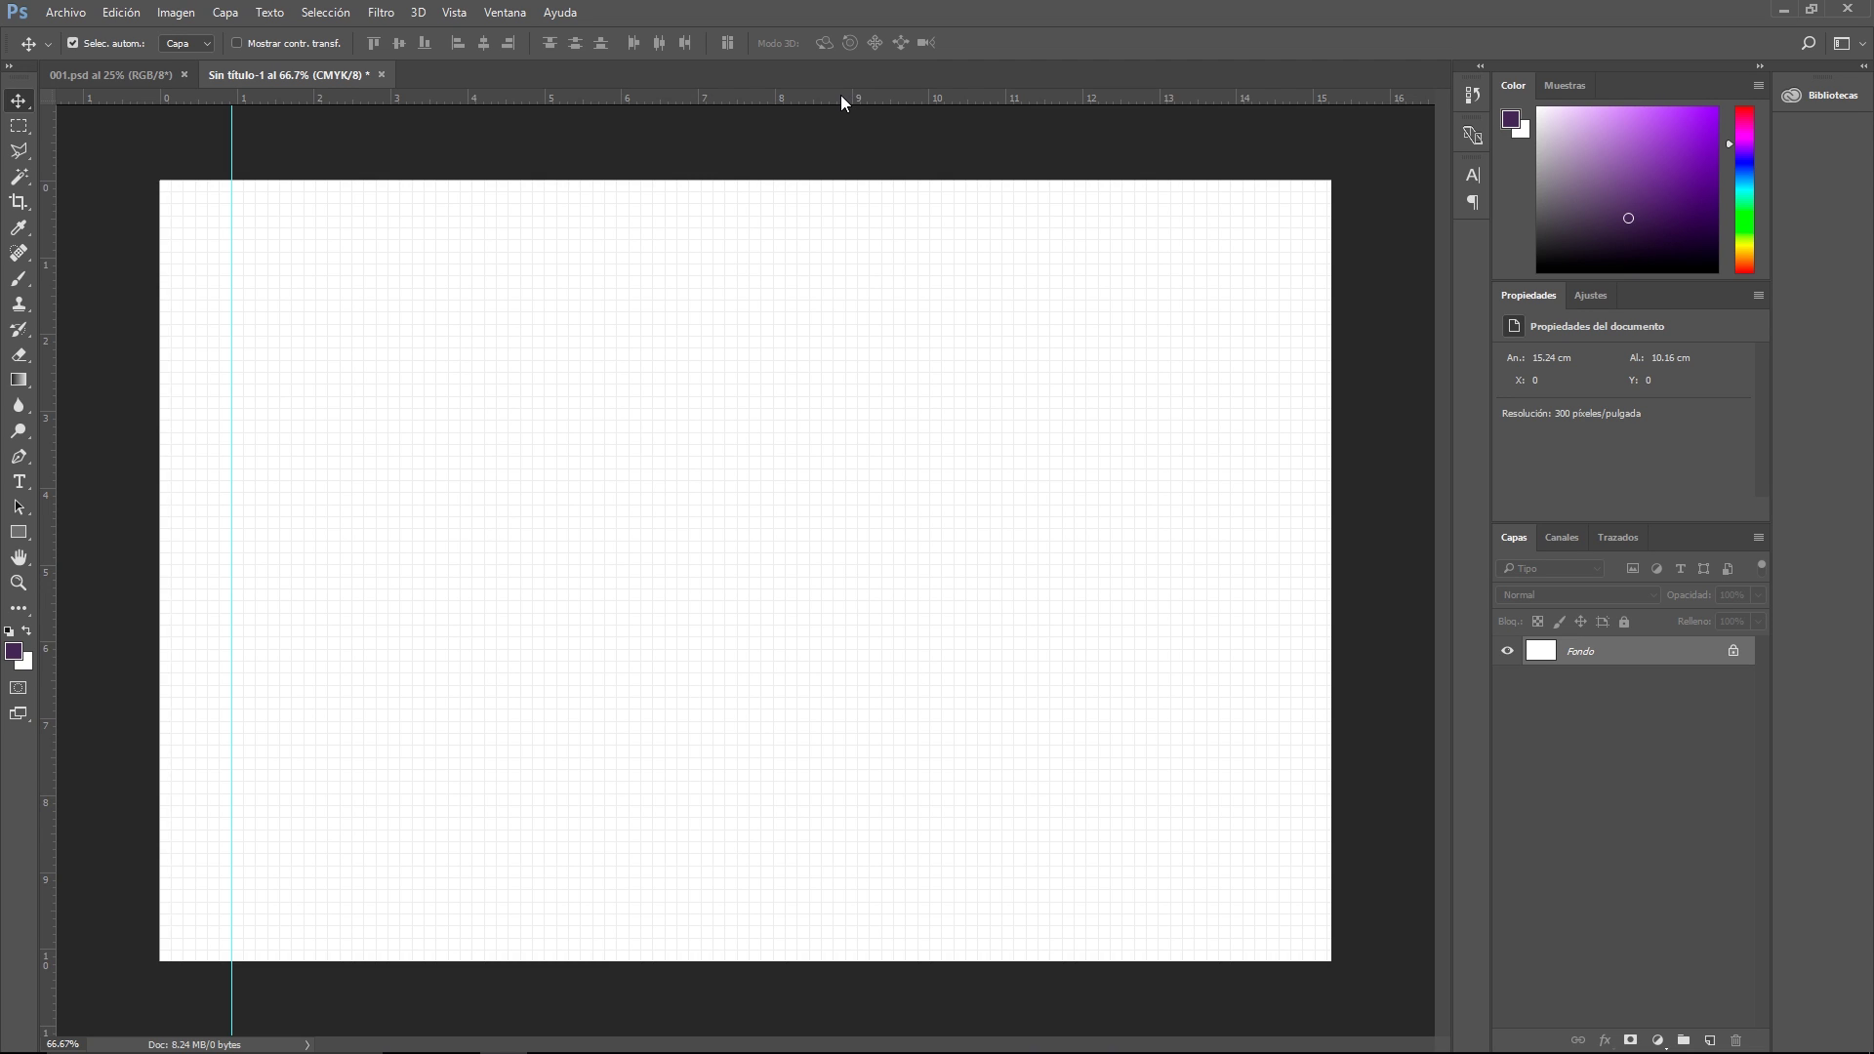
pyautogui.moveTo(841, 96); pyautogui.dragTo(855, 218)
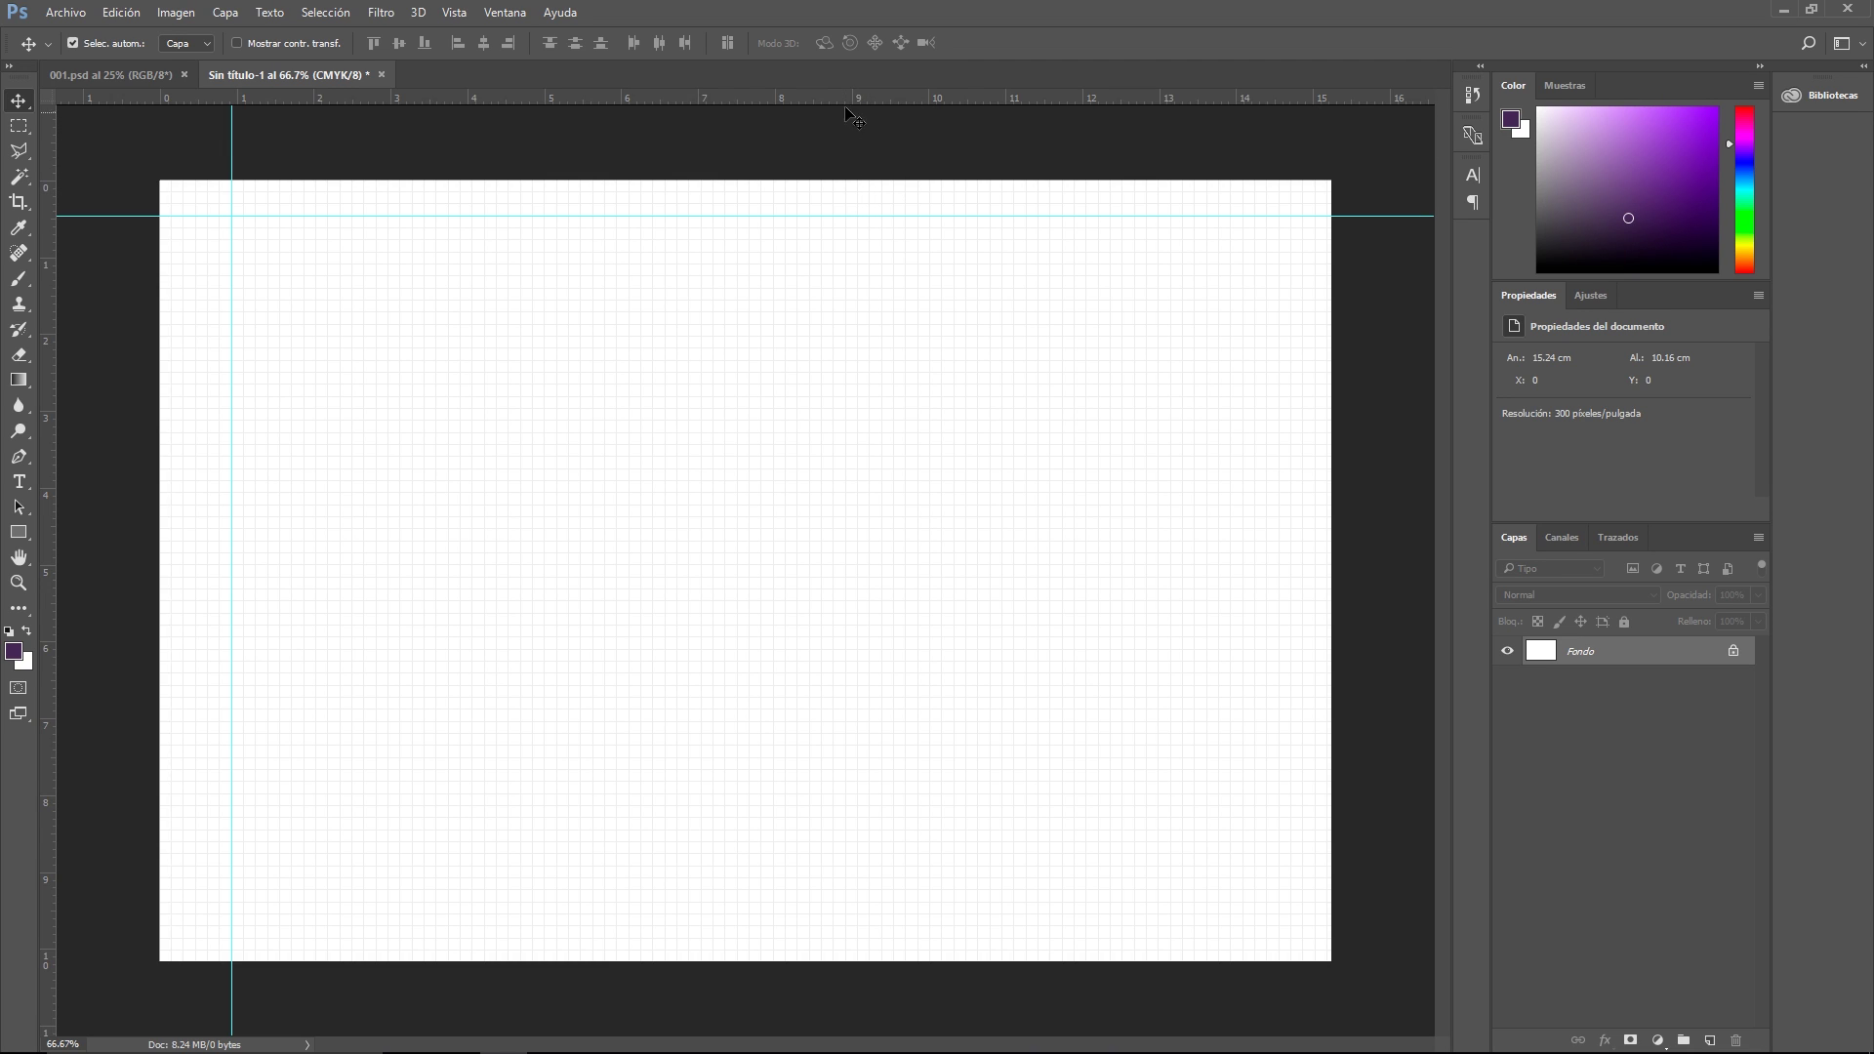
pyautogui.moveTo(847, 97); pyautogui.dragTo(782, 927)
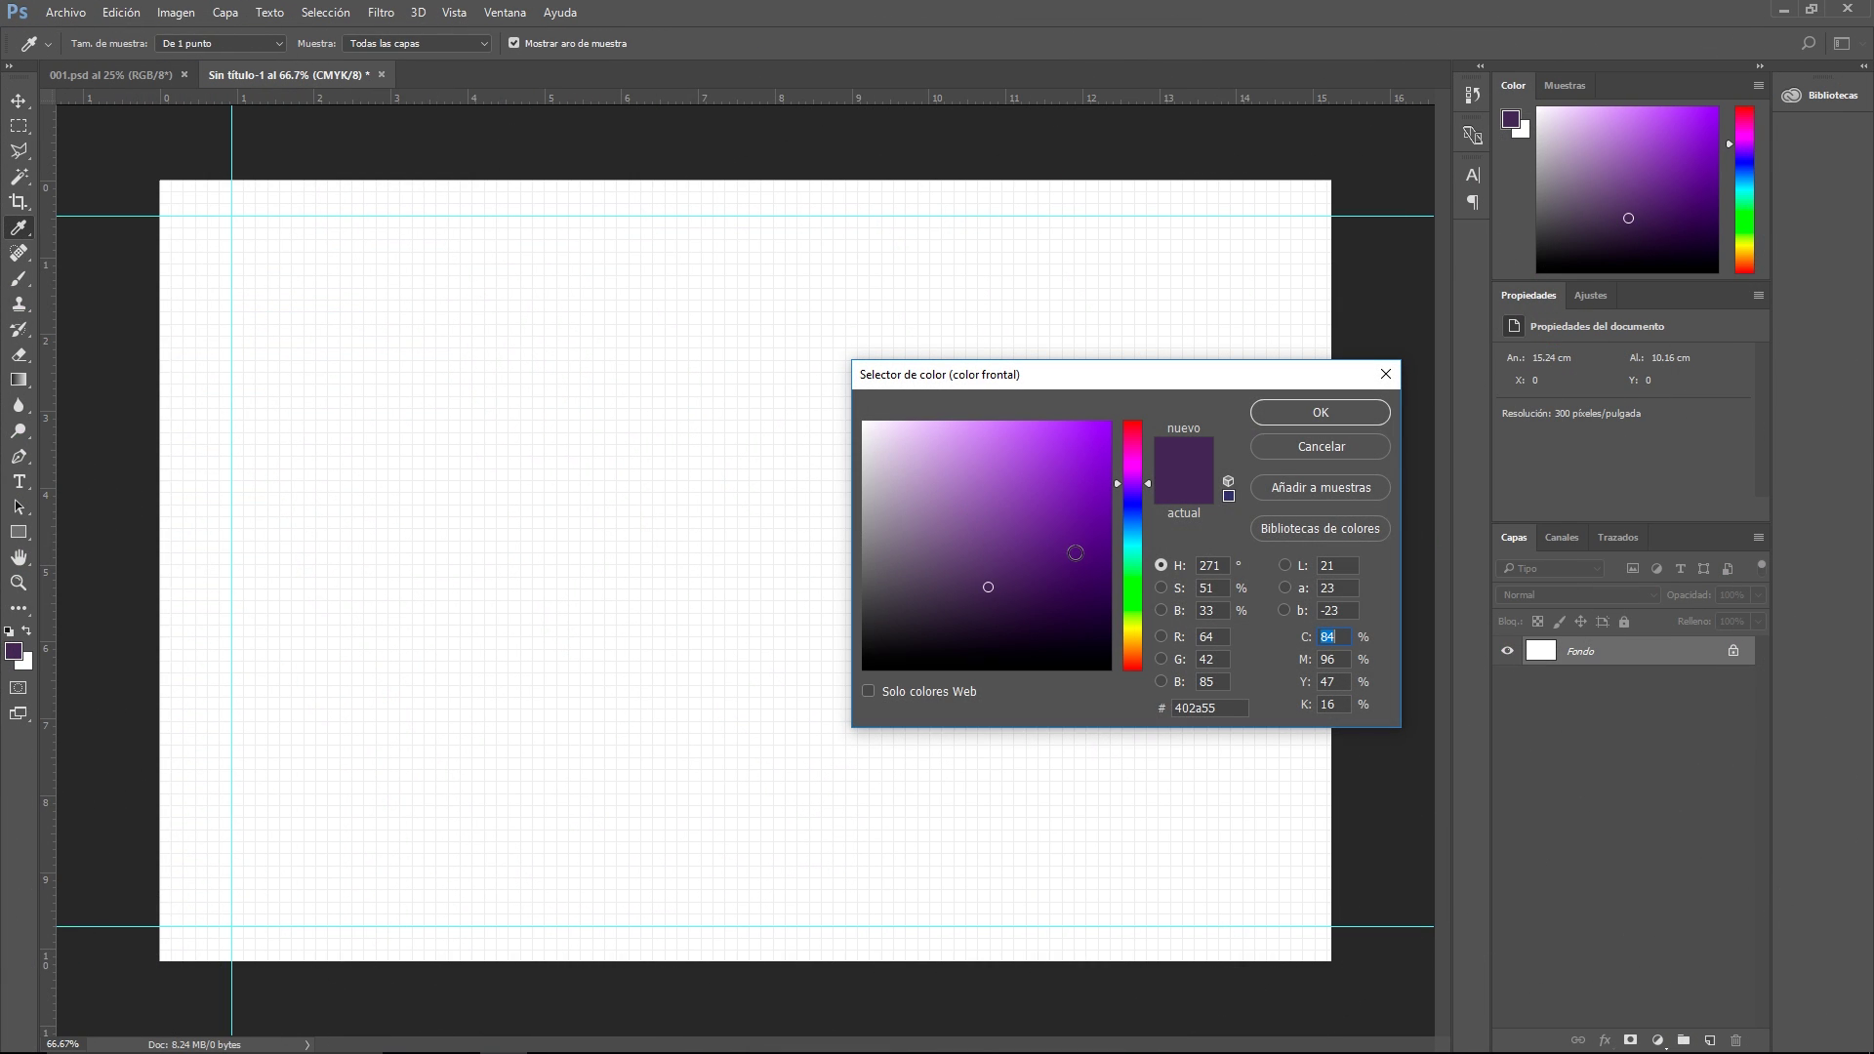
# Step: Choose a more saturated purple and draw a 2.5 cm × 3 cm rectangle on the sheet
pyautogui.click(1021, 574)
pyautogui.click(1298, 411)
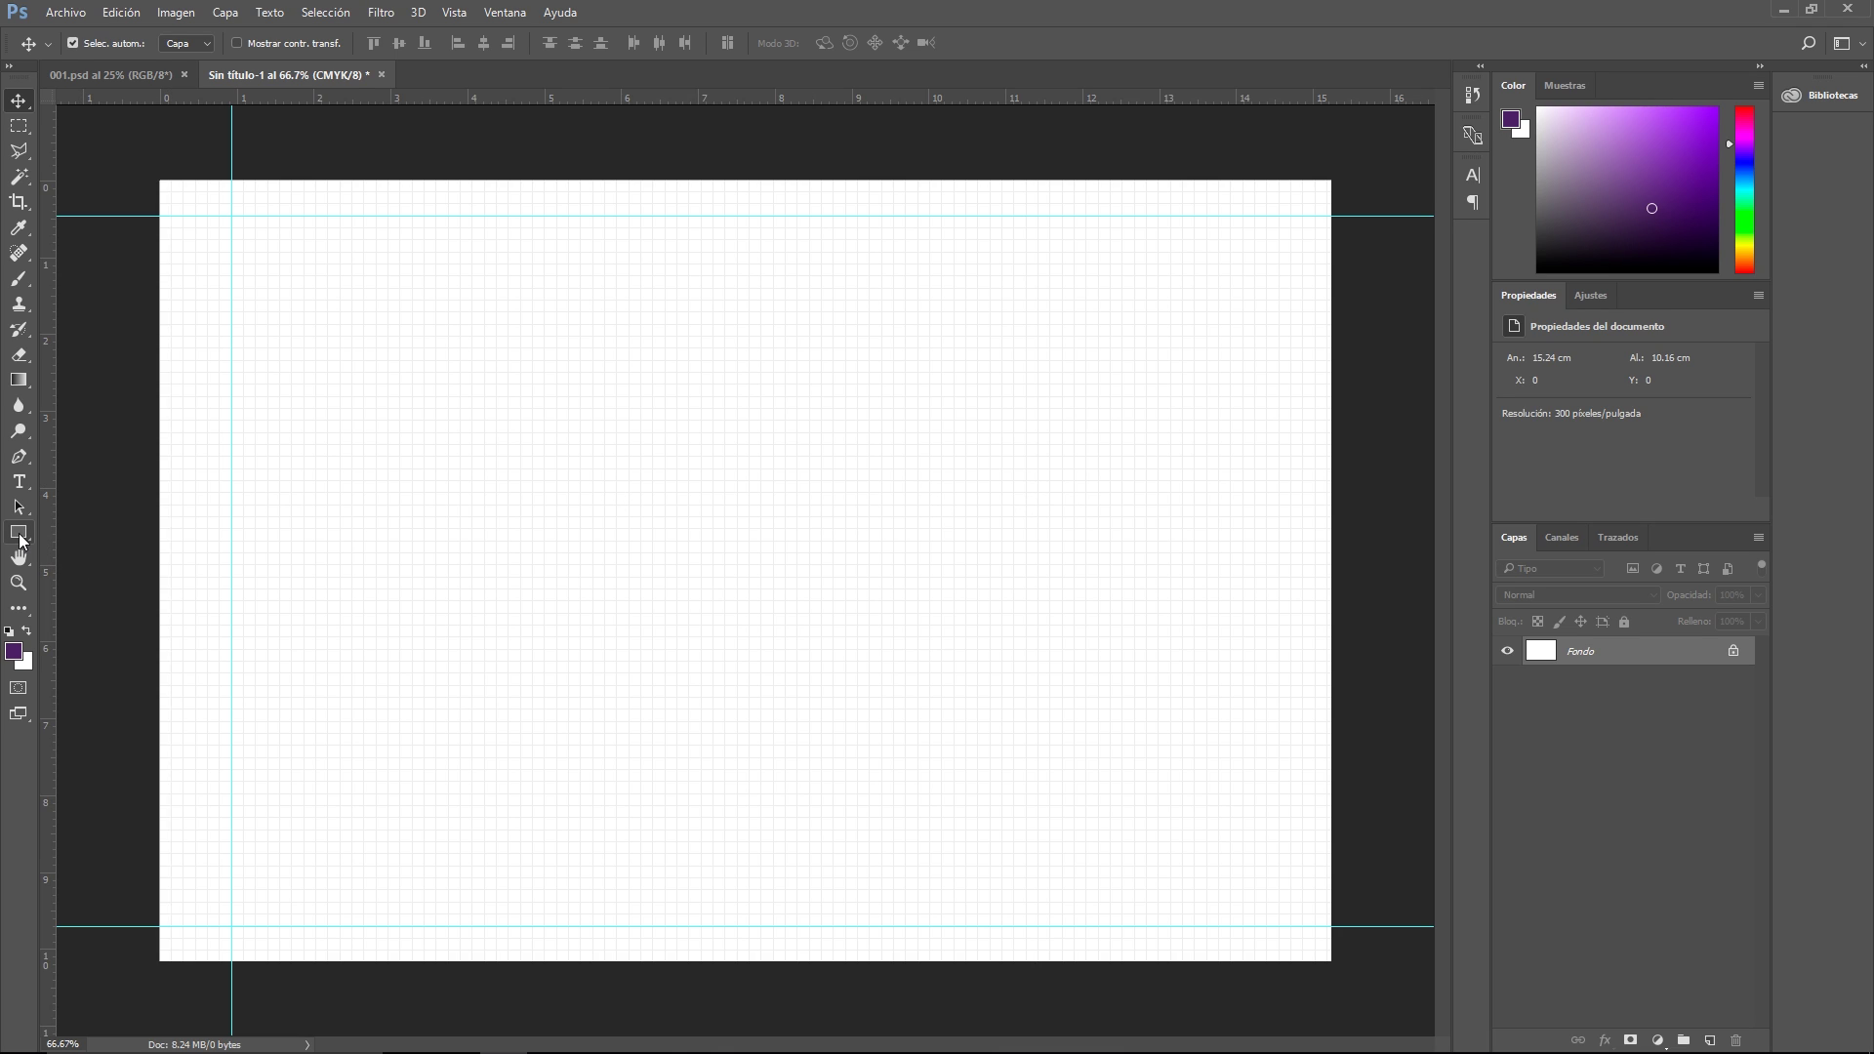
pyautogui.click(18, 535)
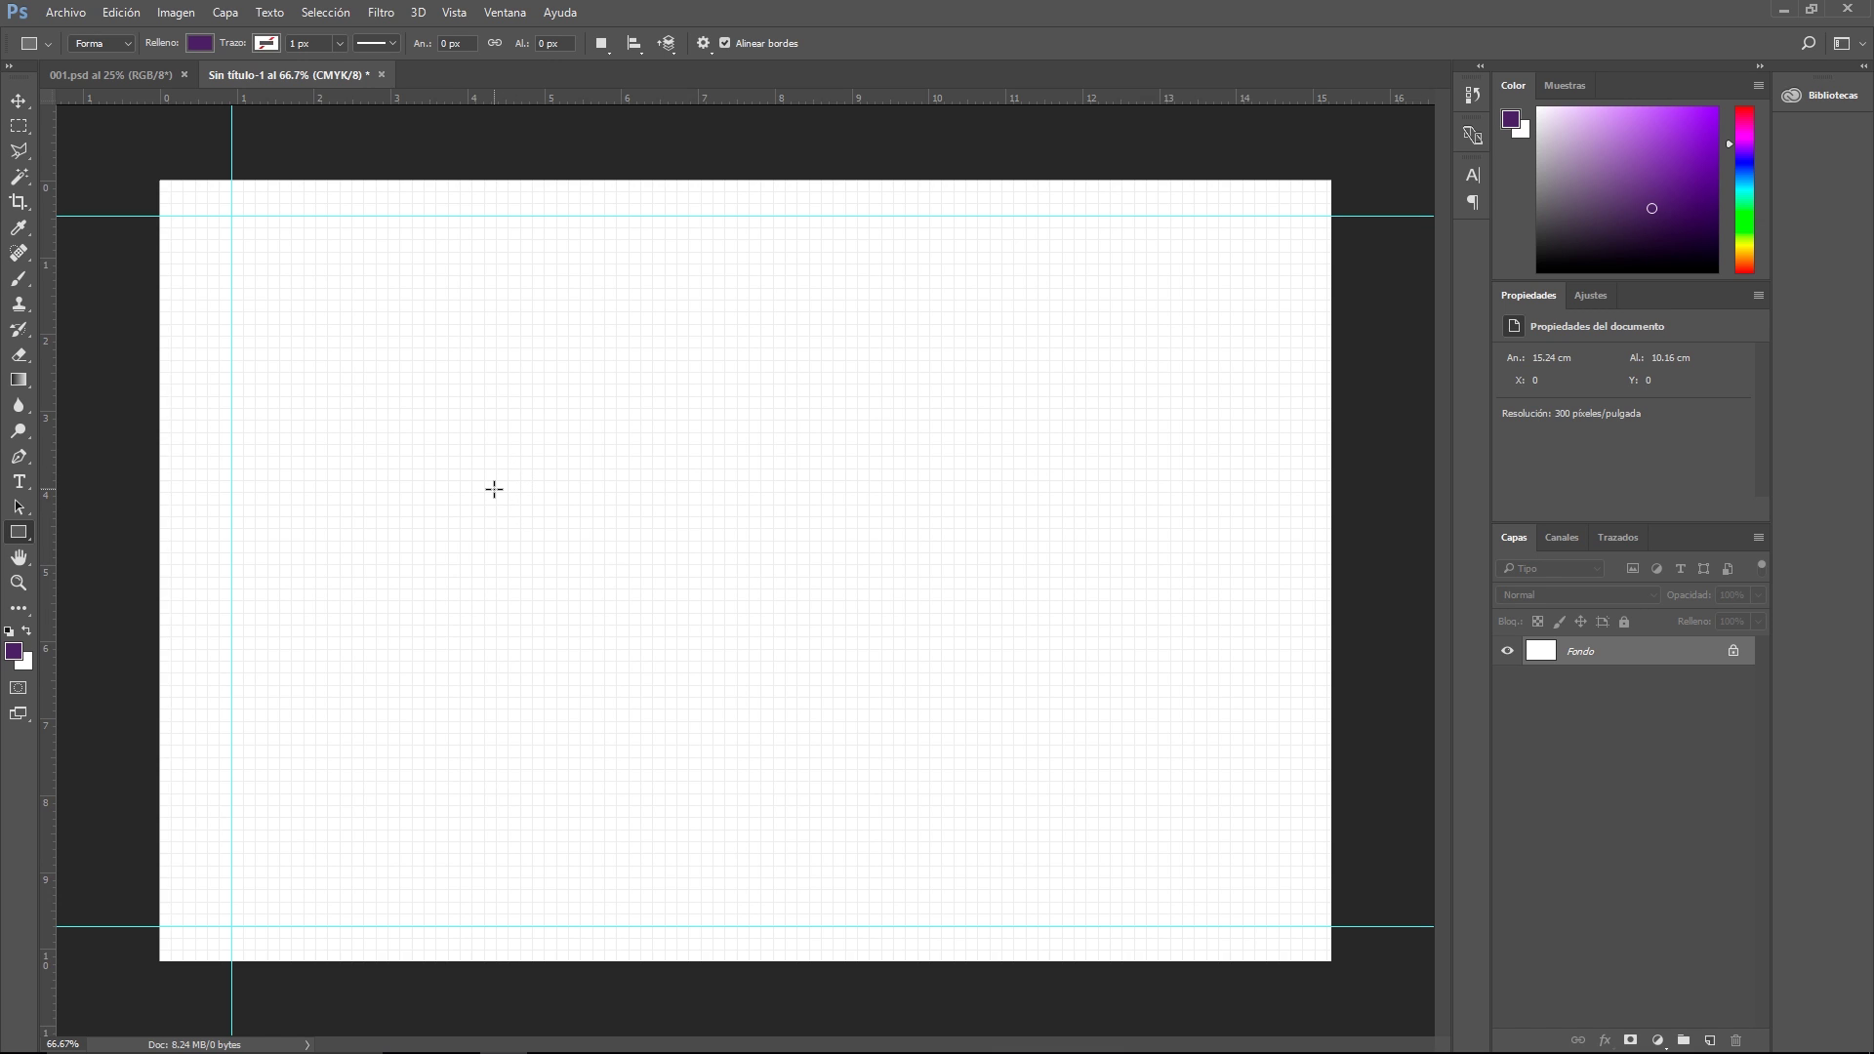
pyautogui.click(494, 489)
pyautogui.moveTo(891, 329); pyautogui.dragTo(783, 374)
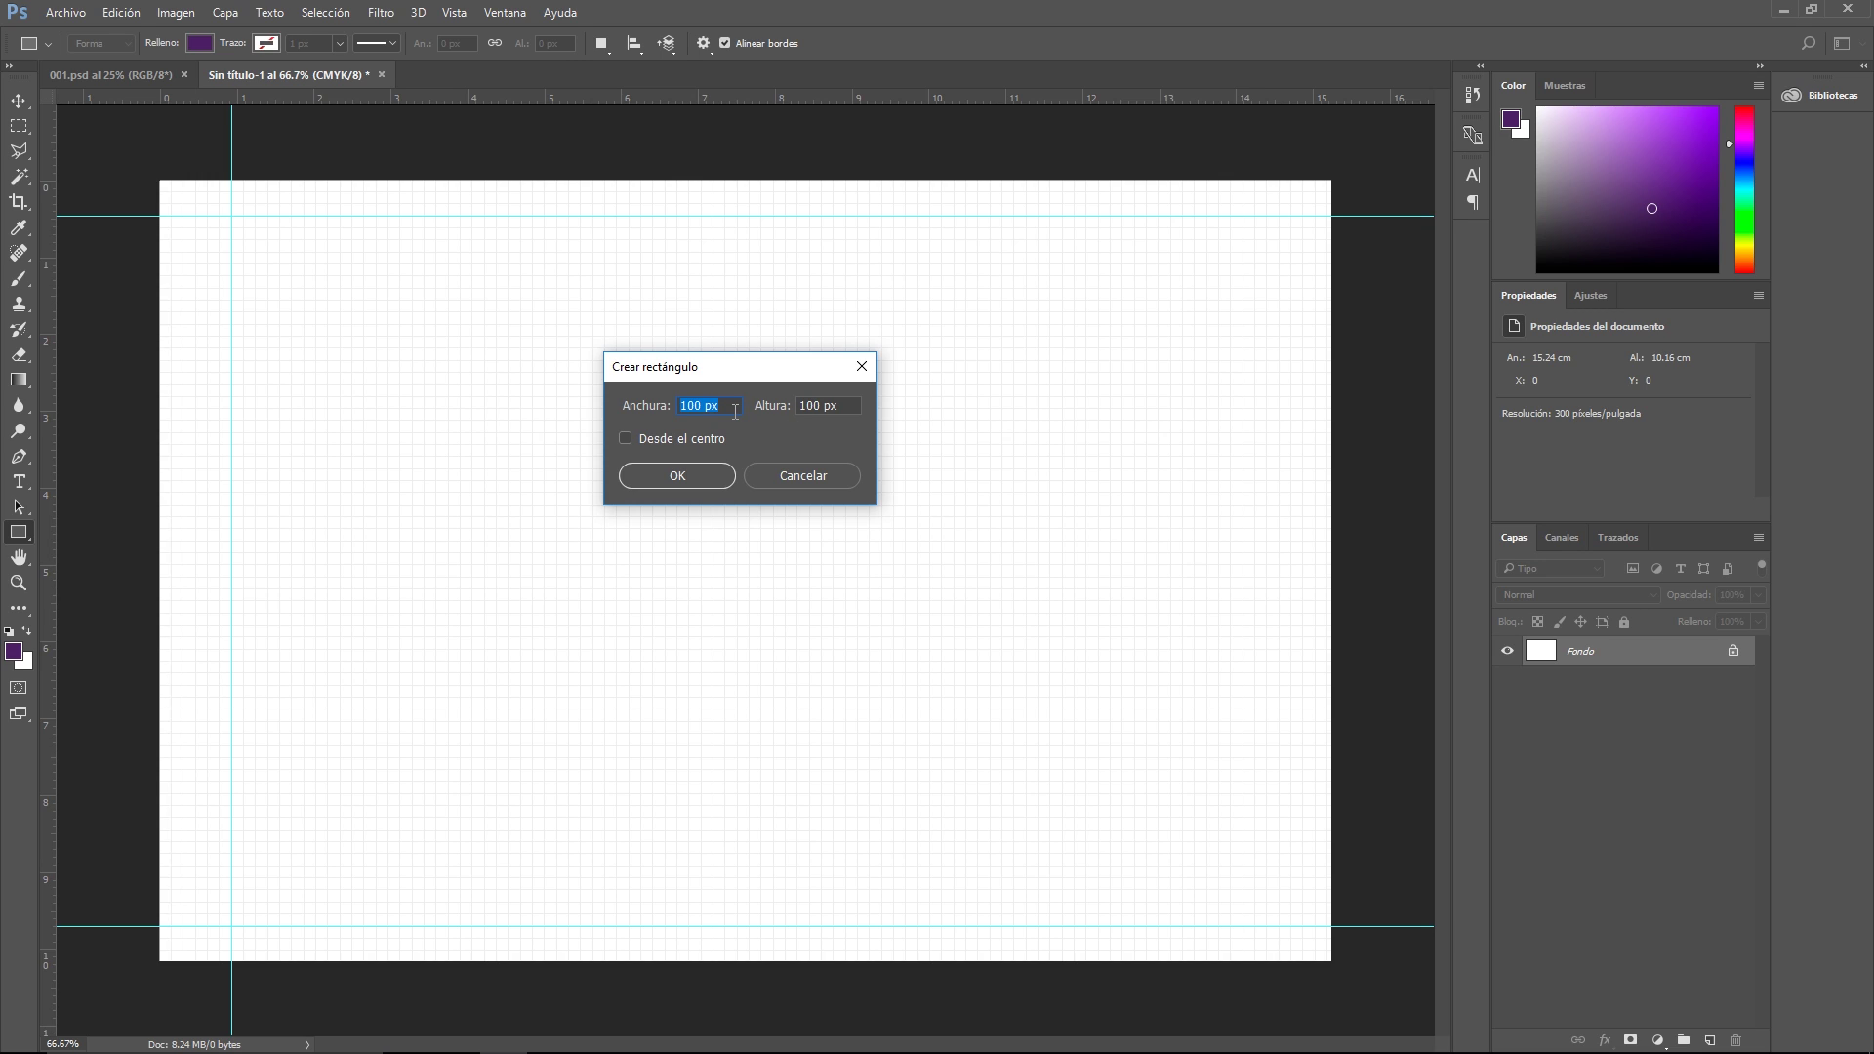
pyautogui.write('2.')
pyautogui.write('5 c')
pyautogui.write('m')
pyautogui.press('Tab')
pyautogui.write('cm')
pyautogui.click(710, 477)
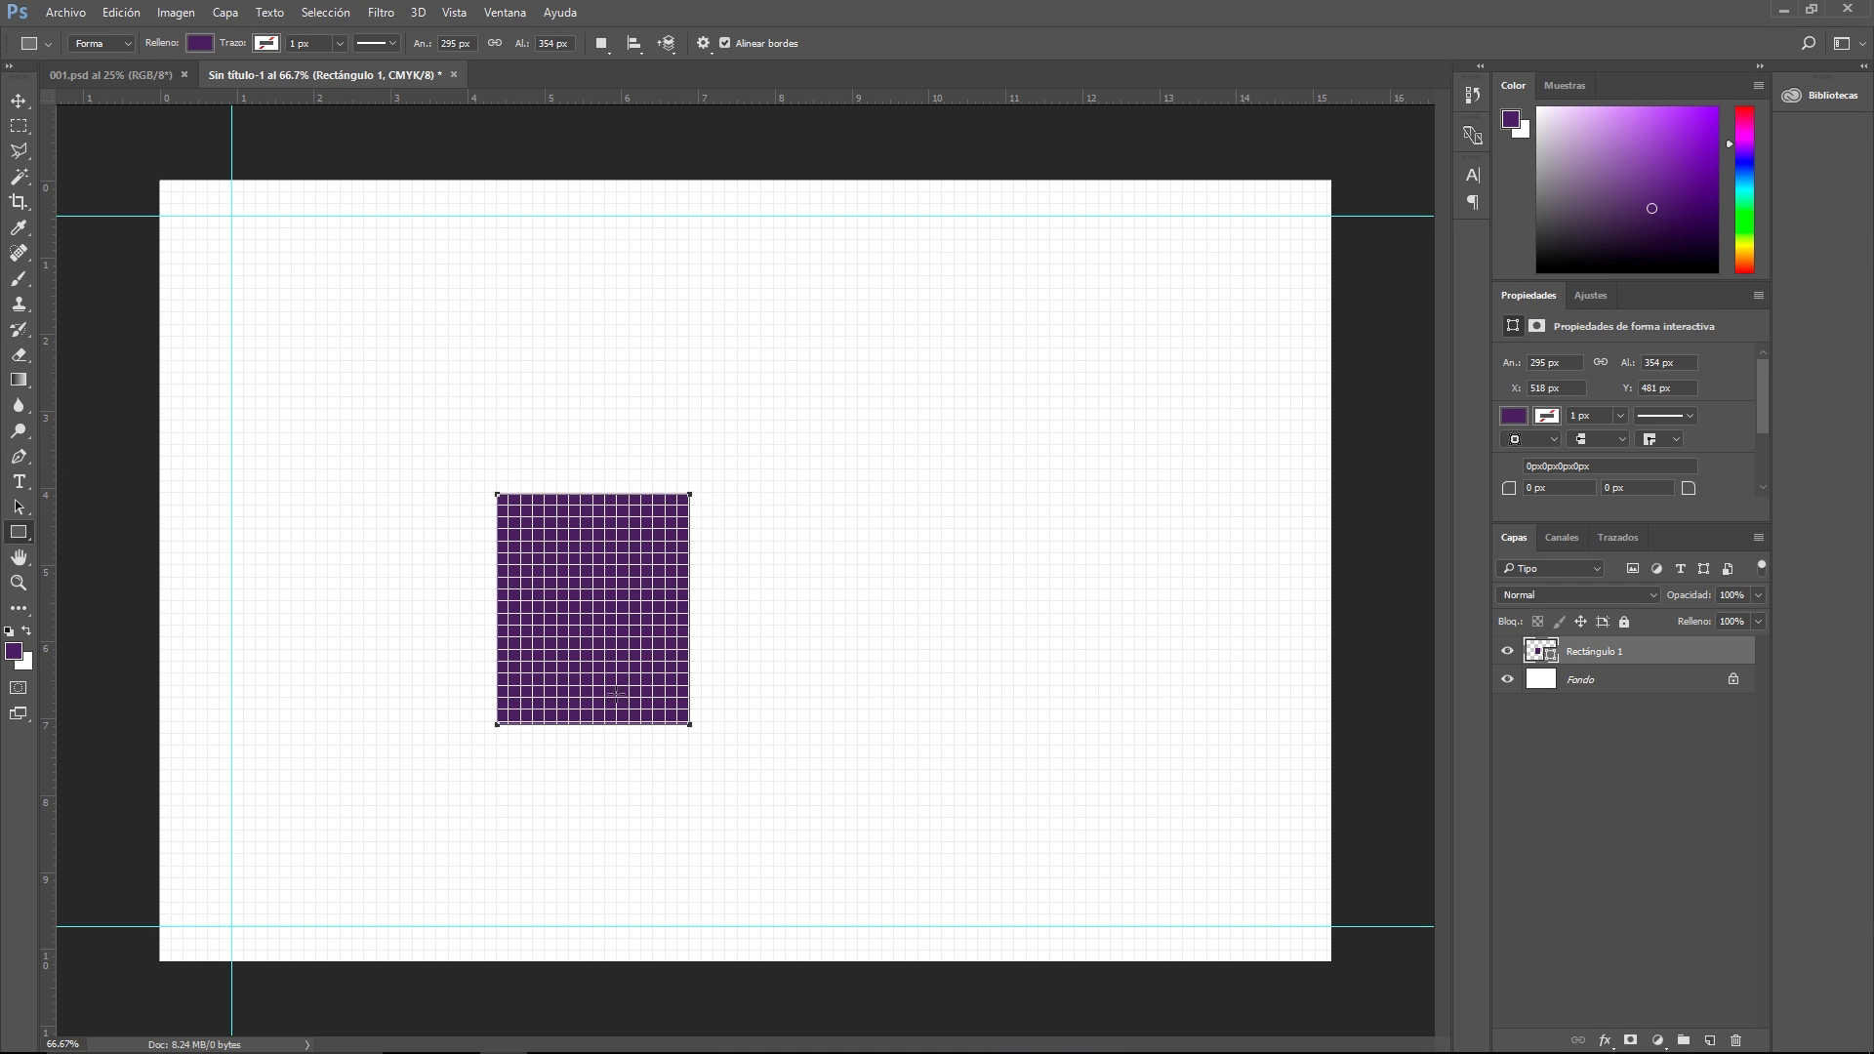
pyautogui.click(491, 528)
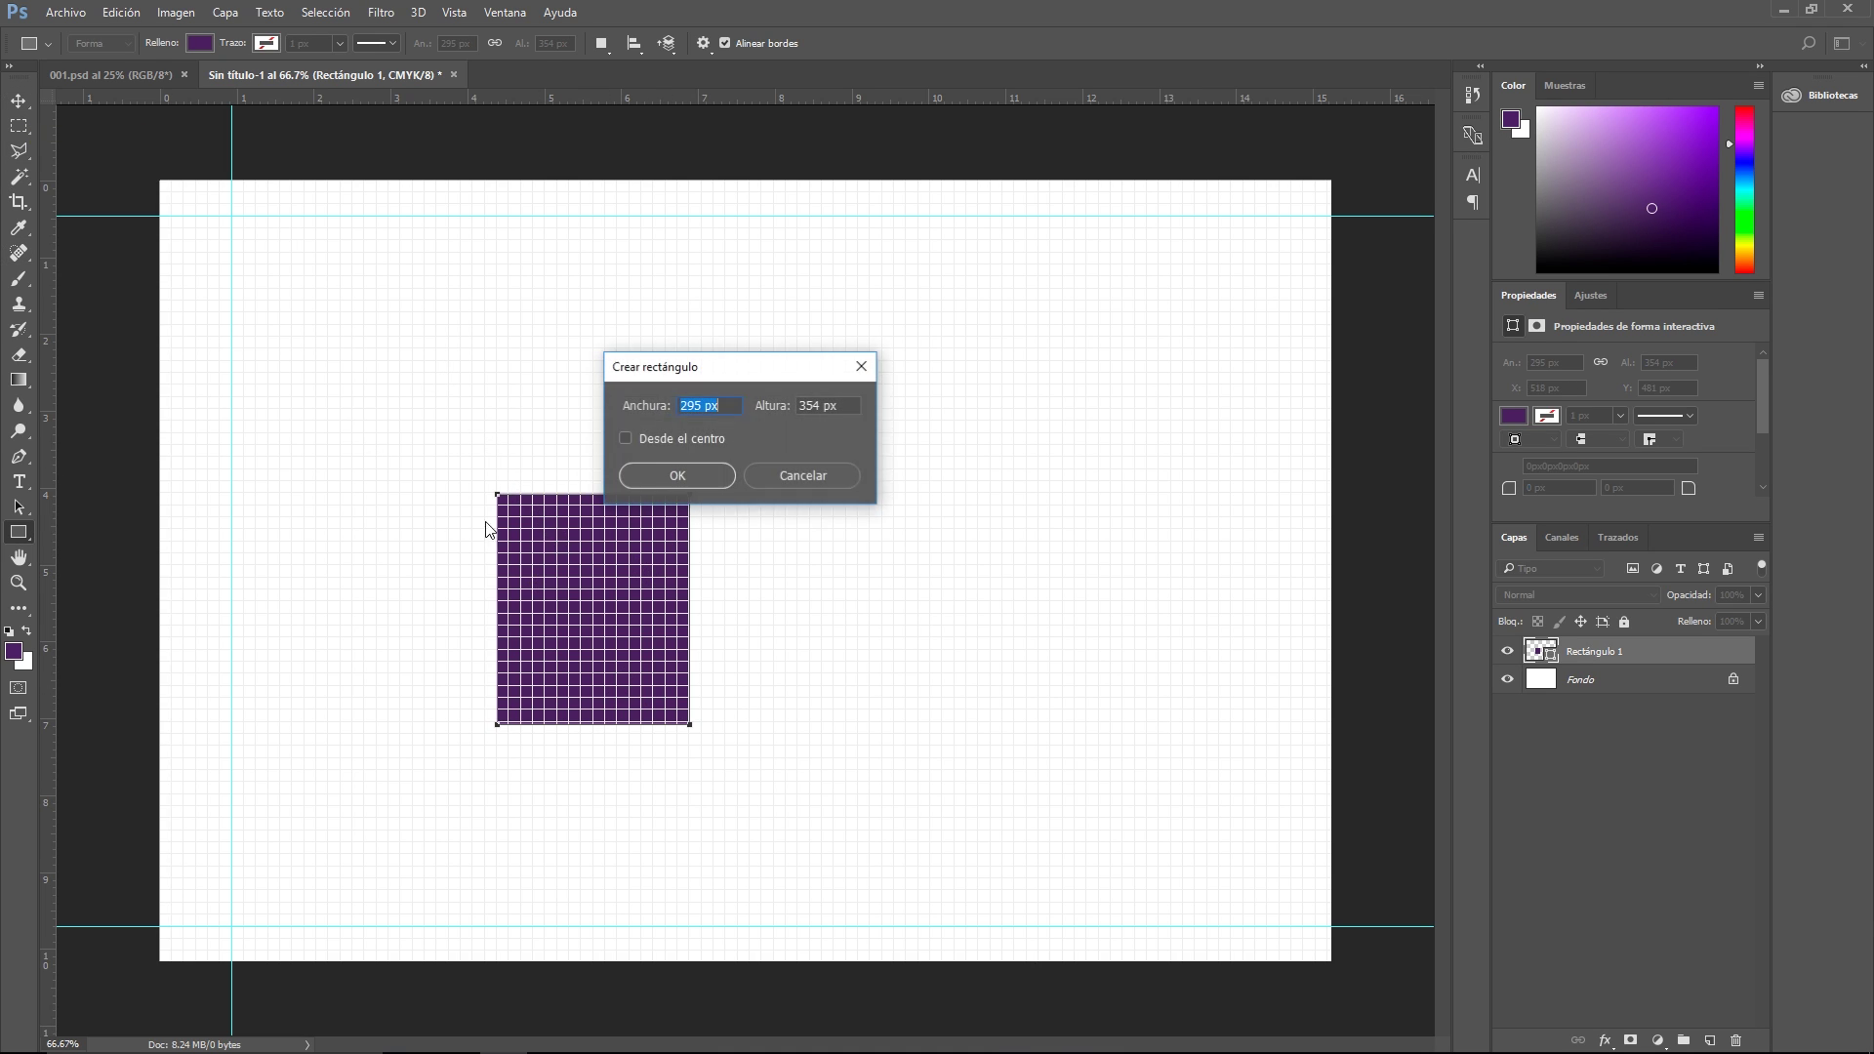
pyautogui.click(832, 476)
# Step: Move the rectangle to the top-left corner where the guides meet
pyautogui.press('v')
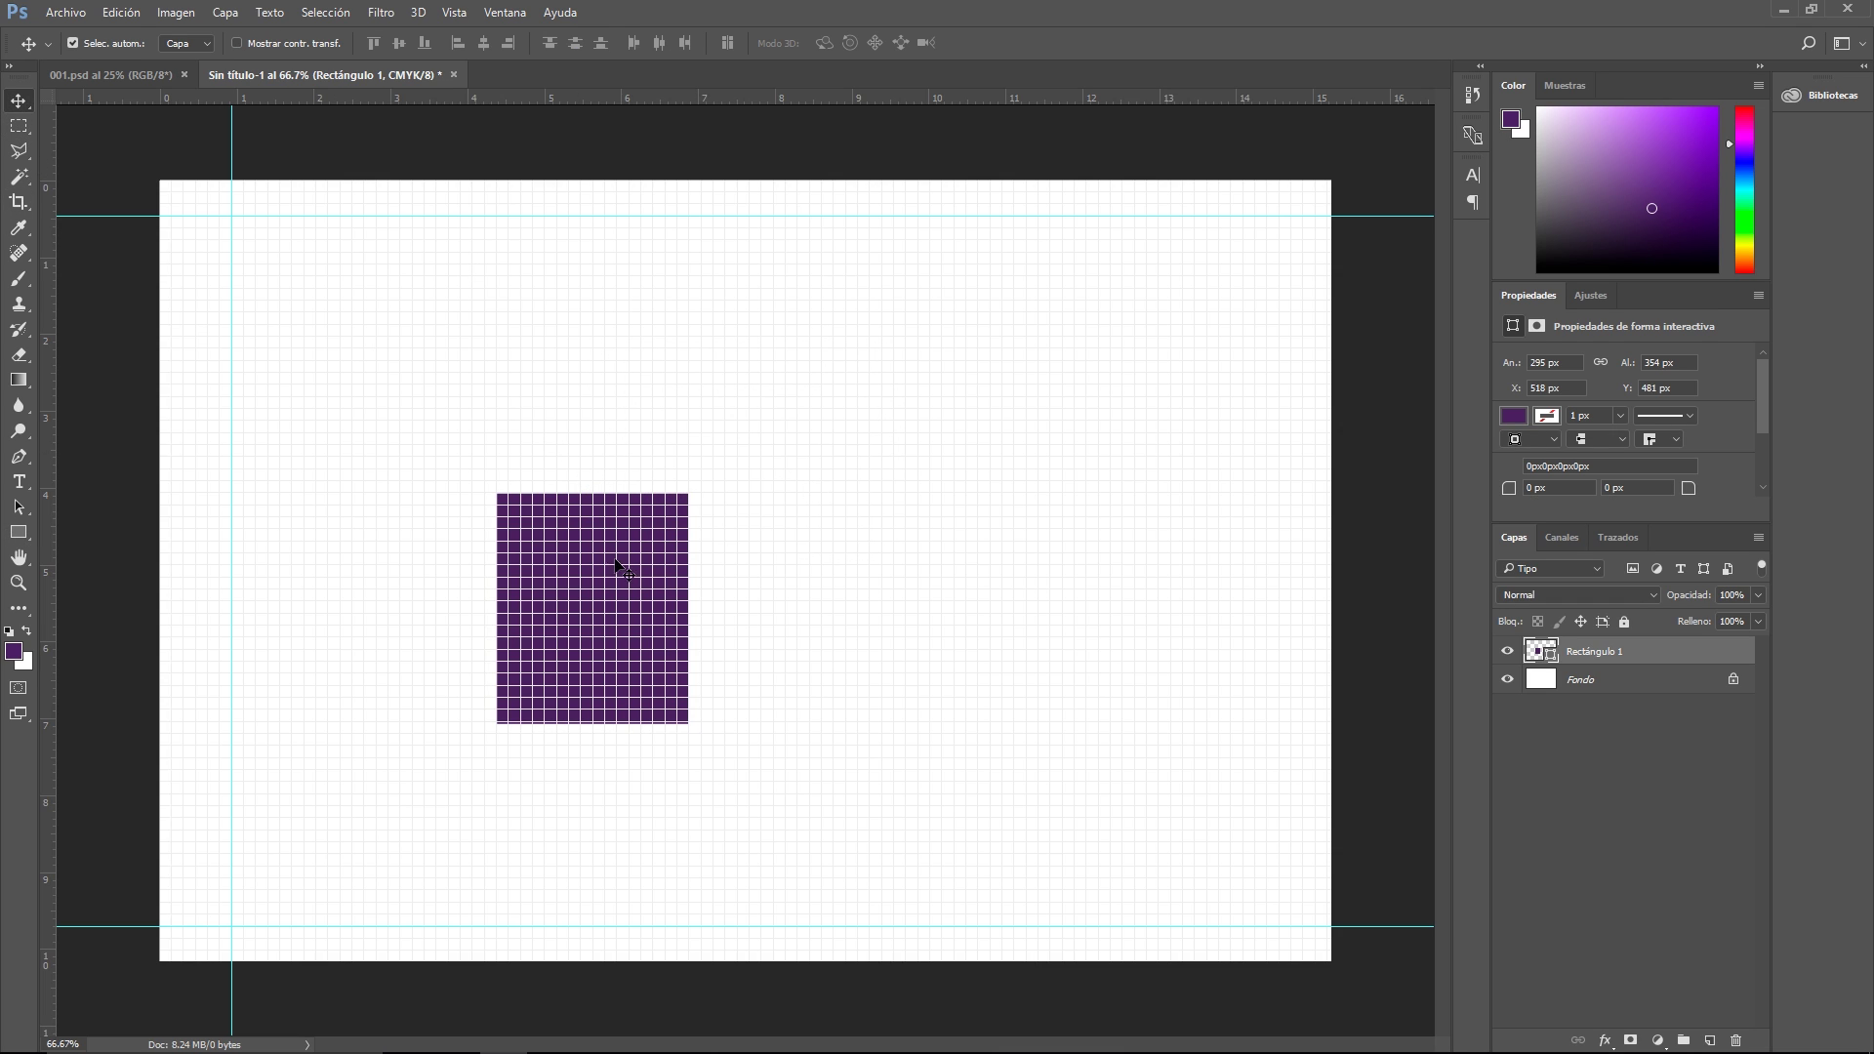
pyautogui.moveTo(621, 570)
pyautogui.mouseDown()
pyautogui.moveTo(552, 488)
pyautogui.moveTo(348, 355)
pyautogui.mouseUp()
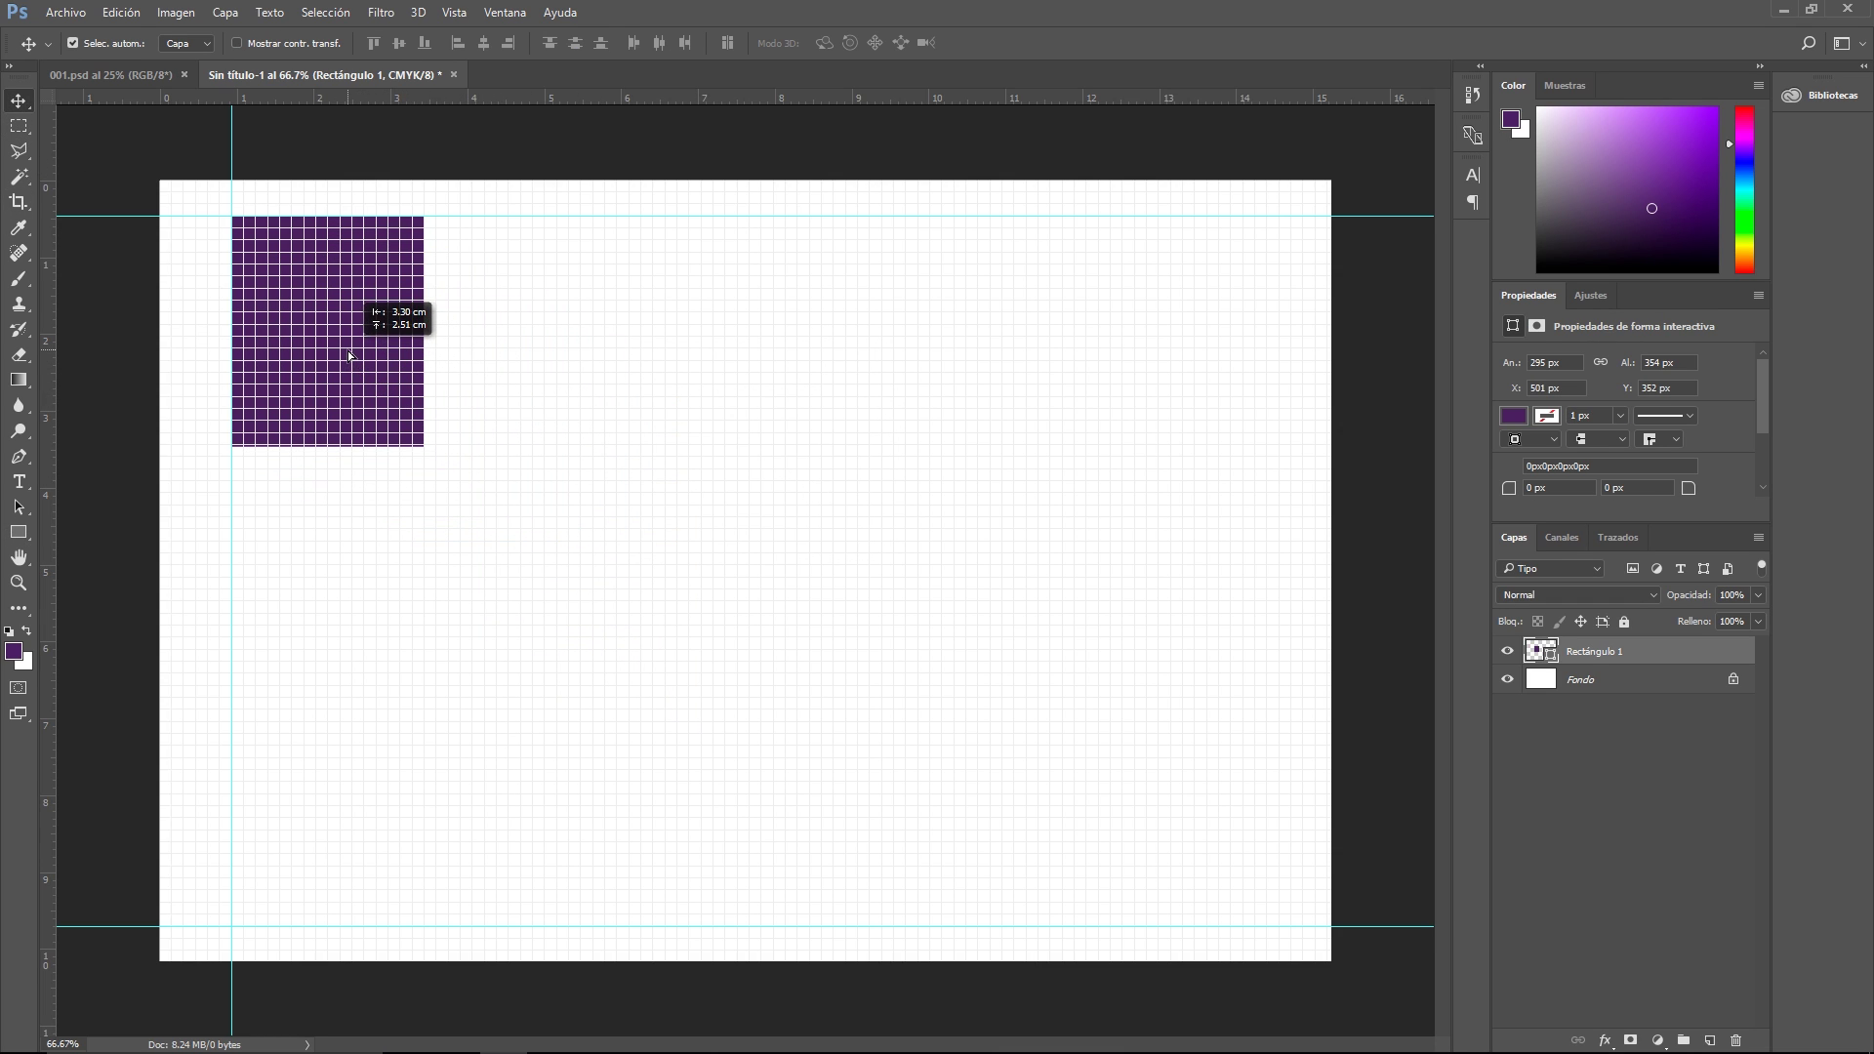
pyautogui.click(493, 378)
# Step: Convert the Rectángulo 1 layer into a smart object
pyautogui.click(1661, 658)
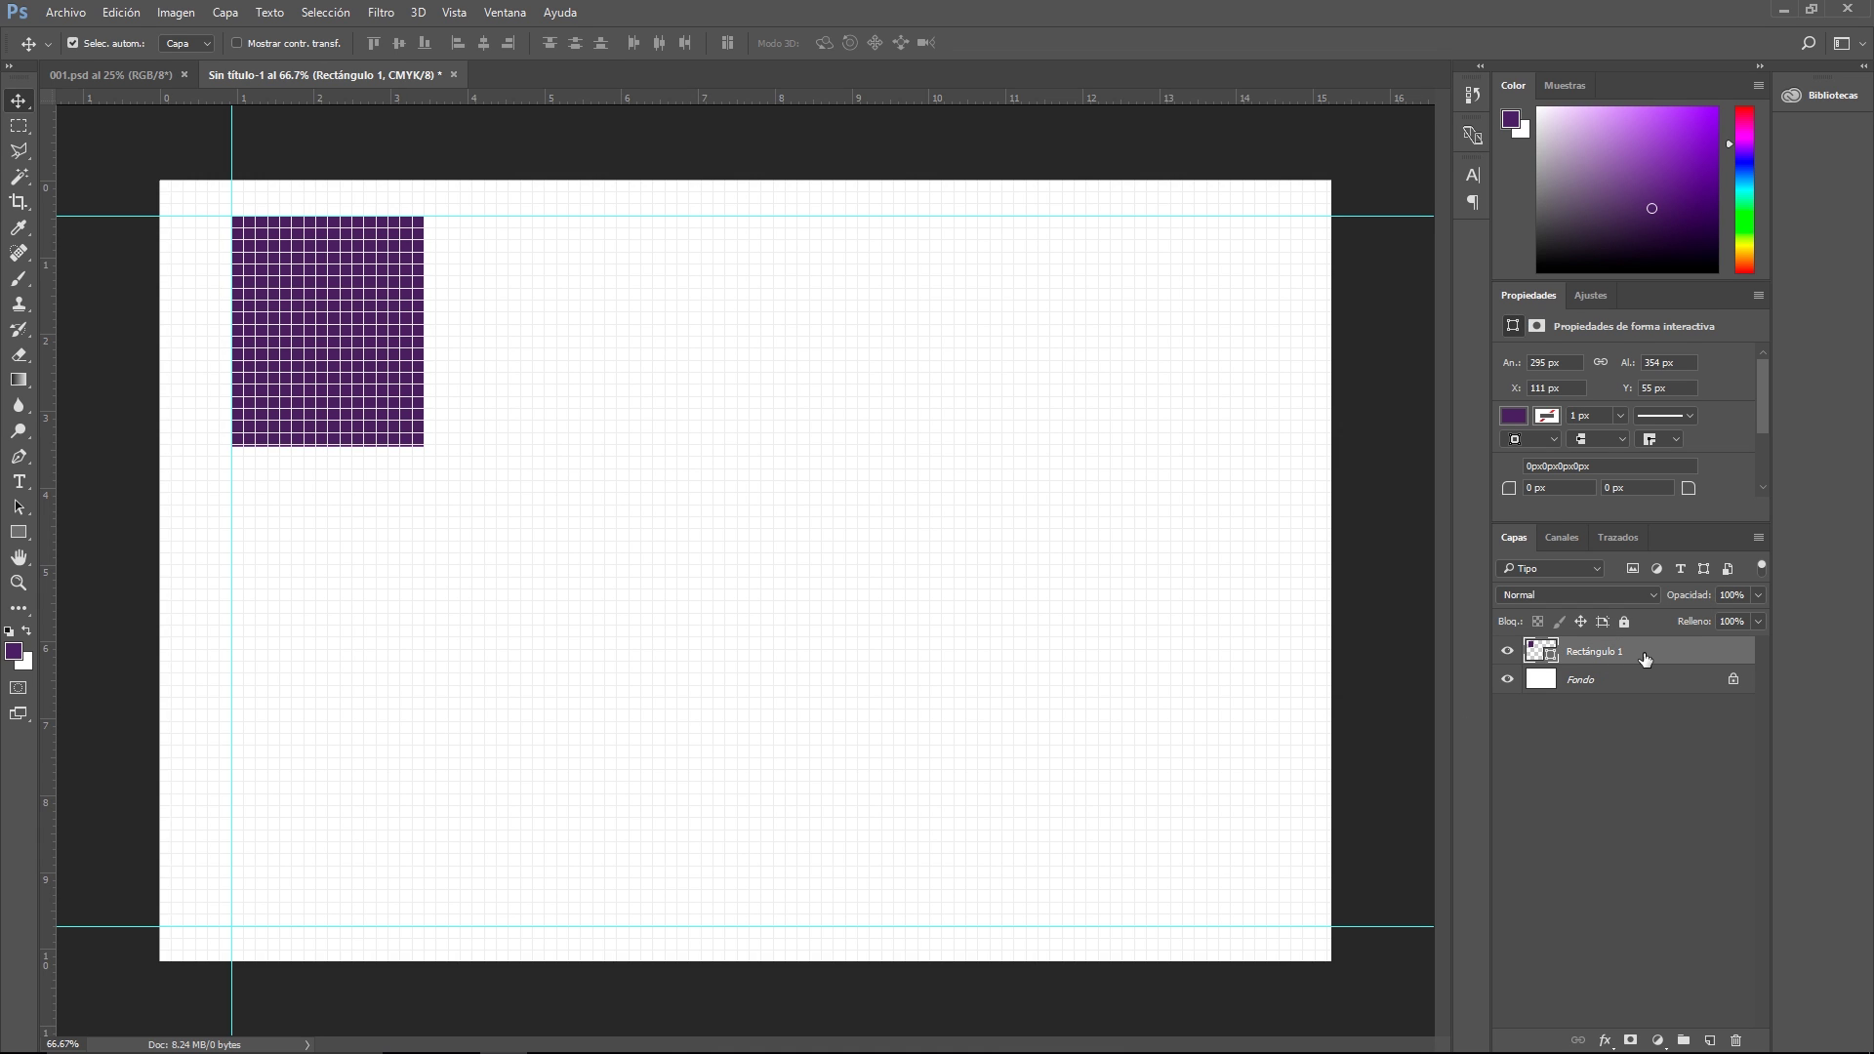
pyautogui.rightClick(1645, 656)
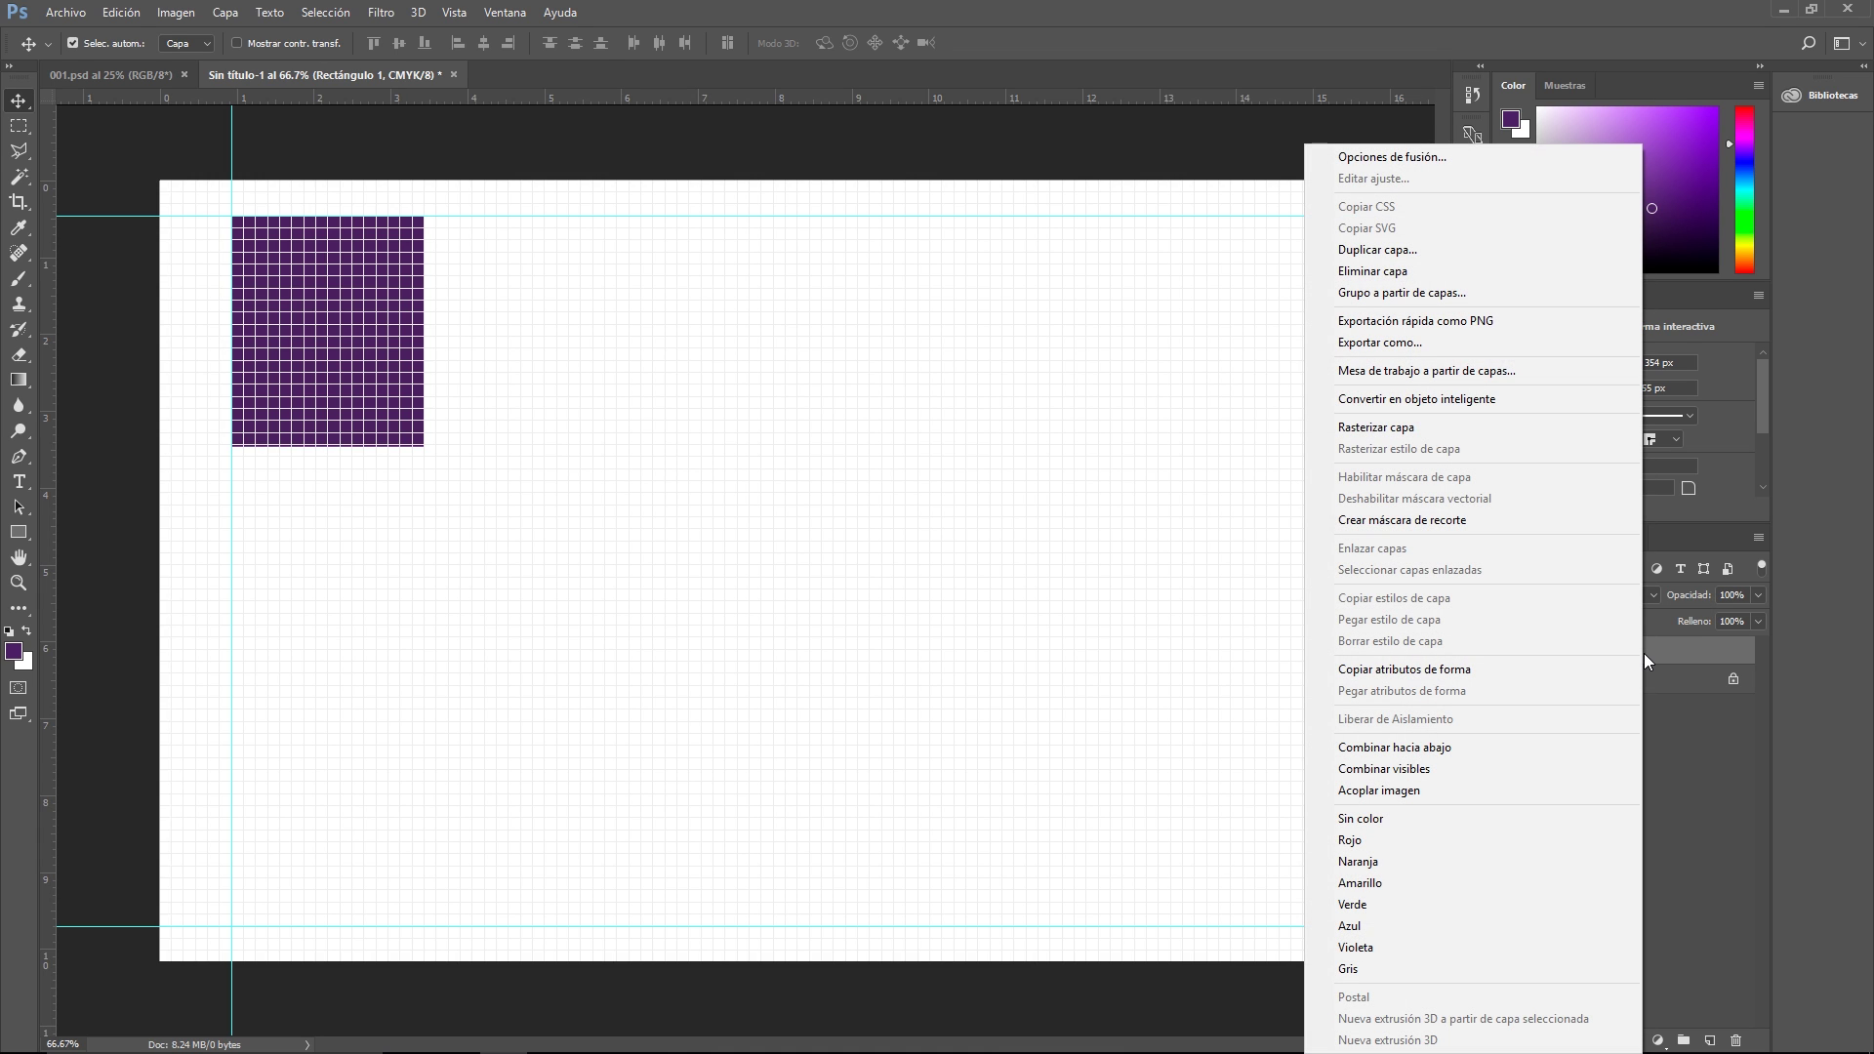
pyautogui.click(1485, 407)
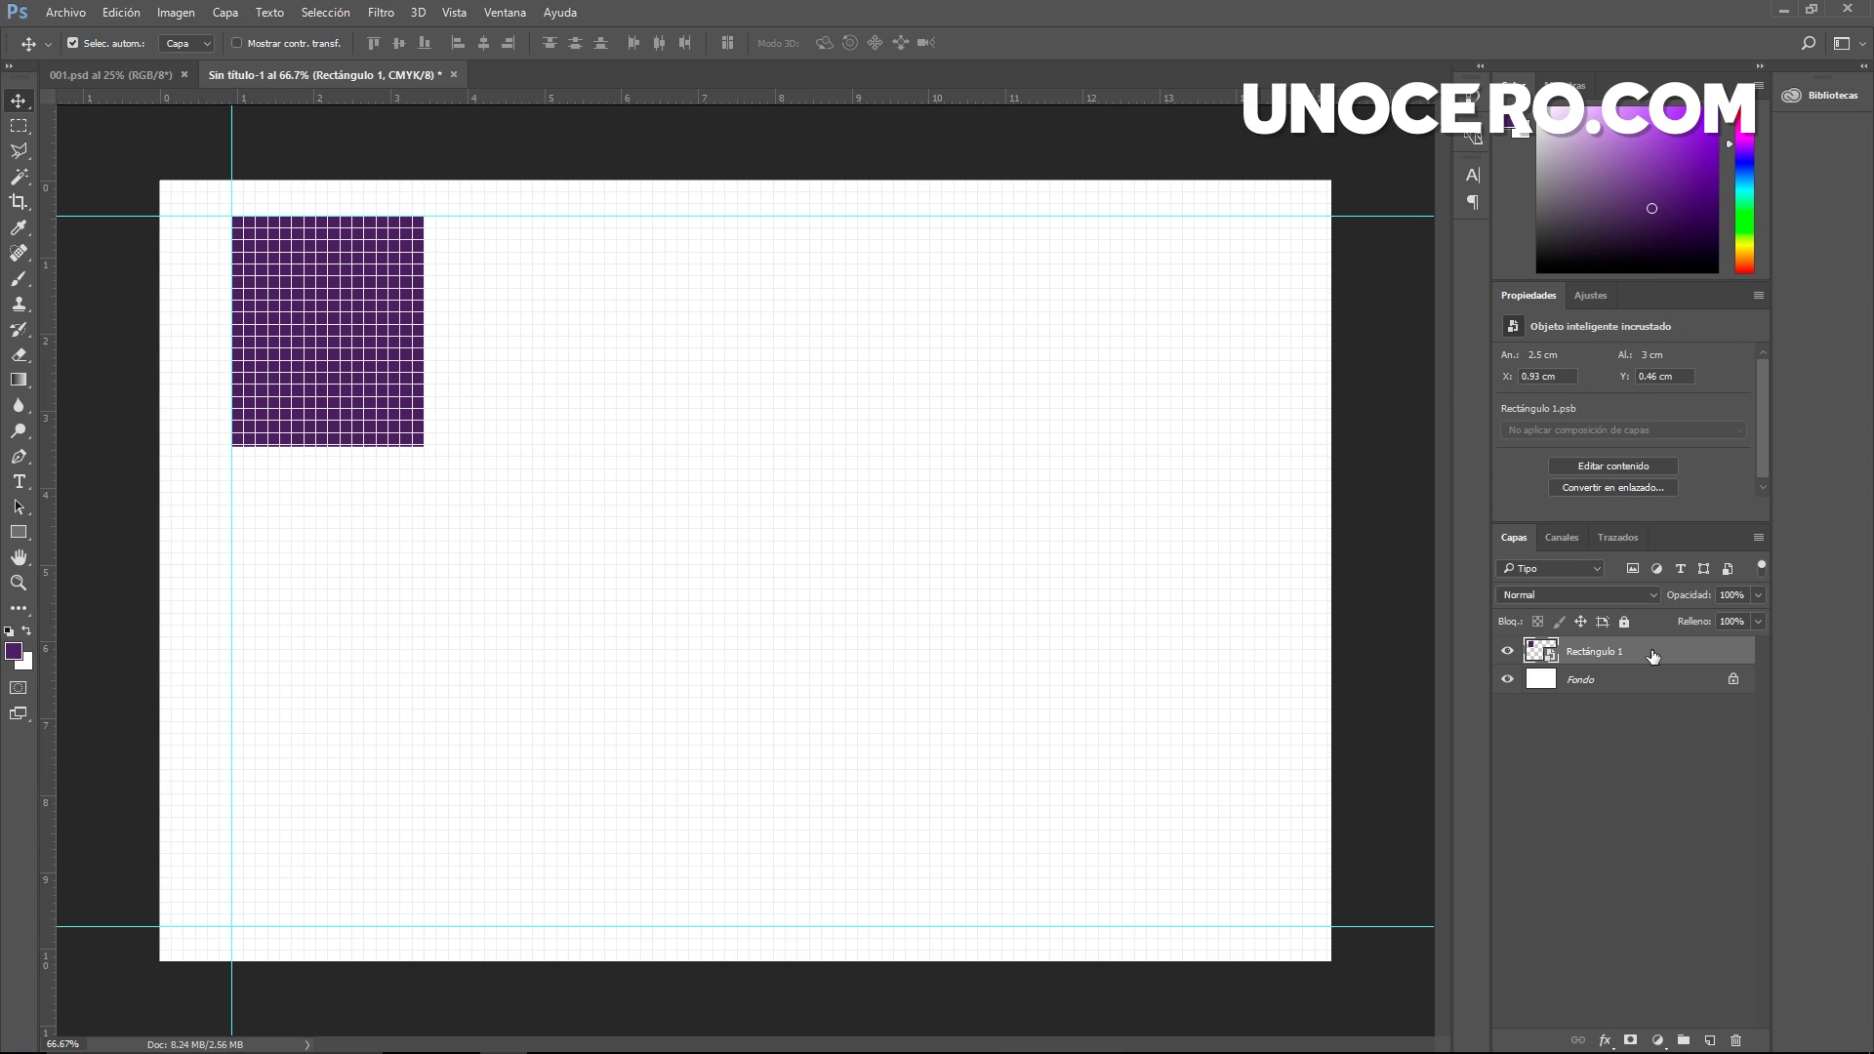
pyautogui.press('ctrl')
# Step: Duplicate the rectangle and place copies across the sheet in a 5×3 grid
pyautogui.hotkey('ctrl', 'j')
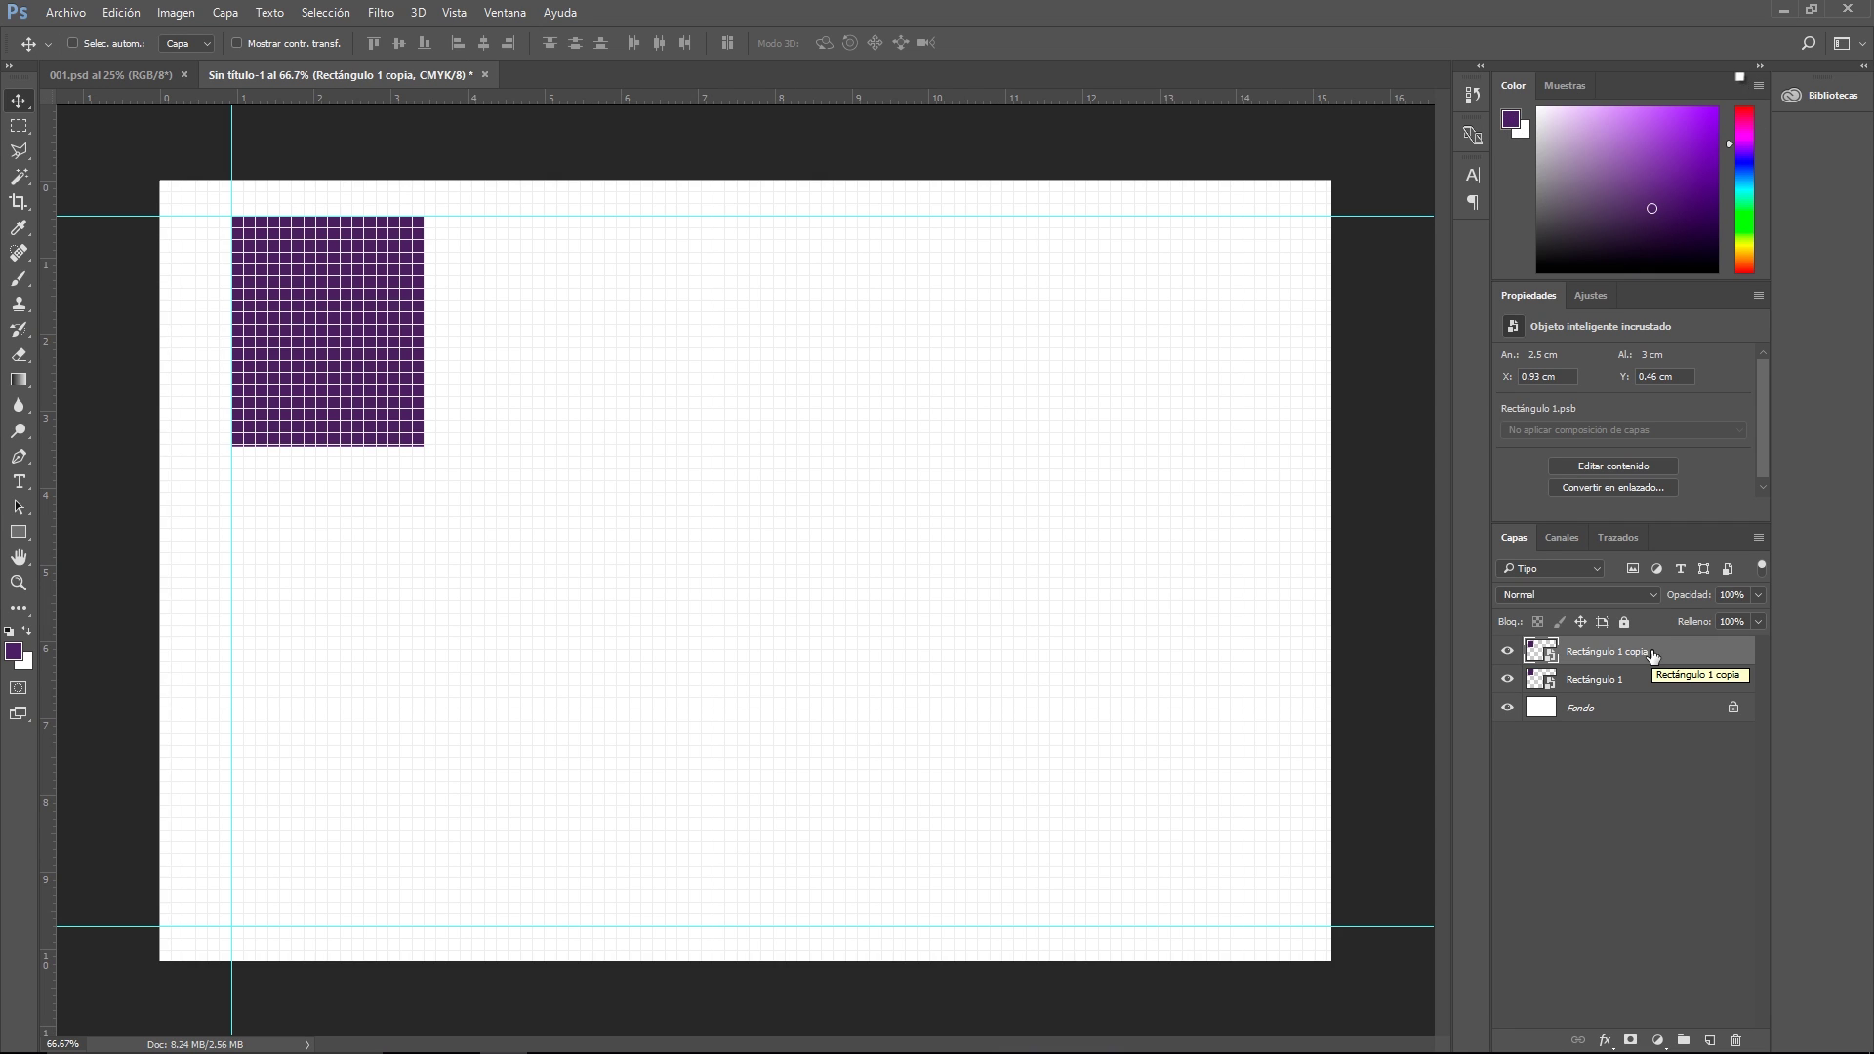
pyautogui.moveTo(332, 383)
pyautogui.mouseDown()
pyautogui.moveTo(1131, 386)
pyautogui.moveTo(1107, 385)
pyautogui.mouseUp()
pyautogui.click(1113, 556)
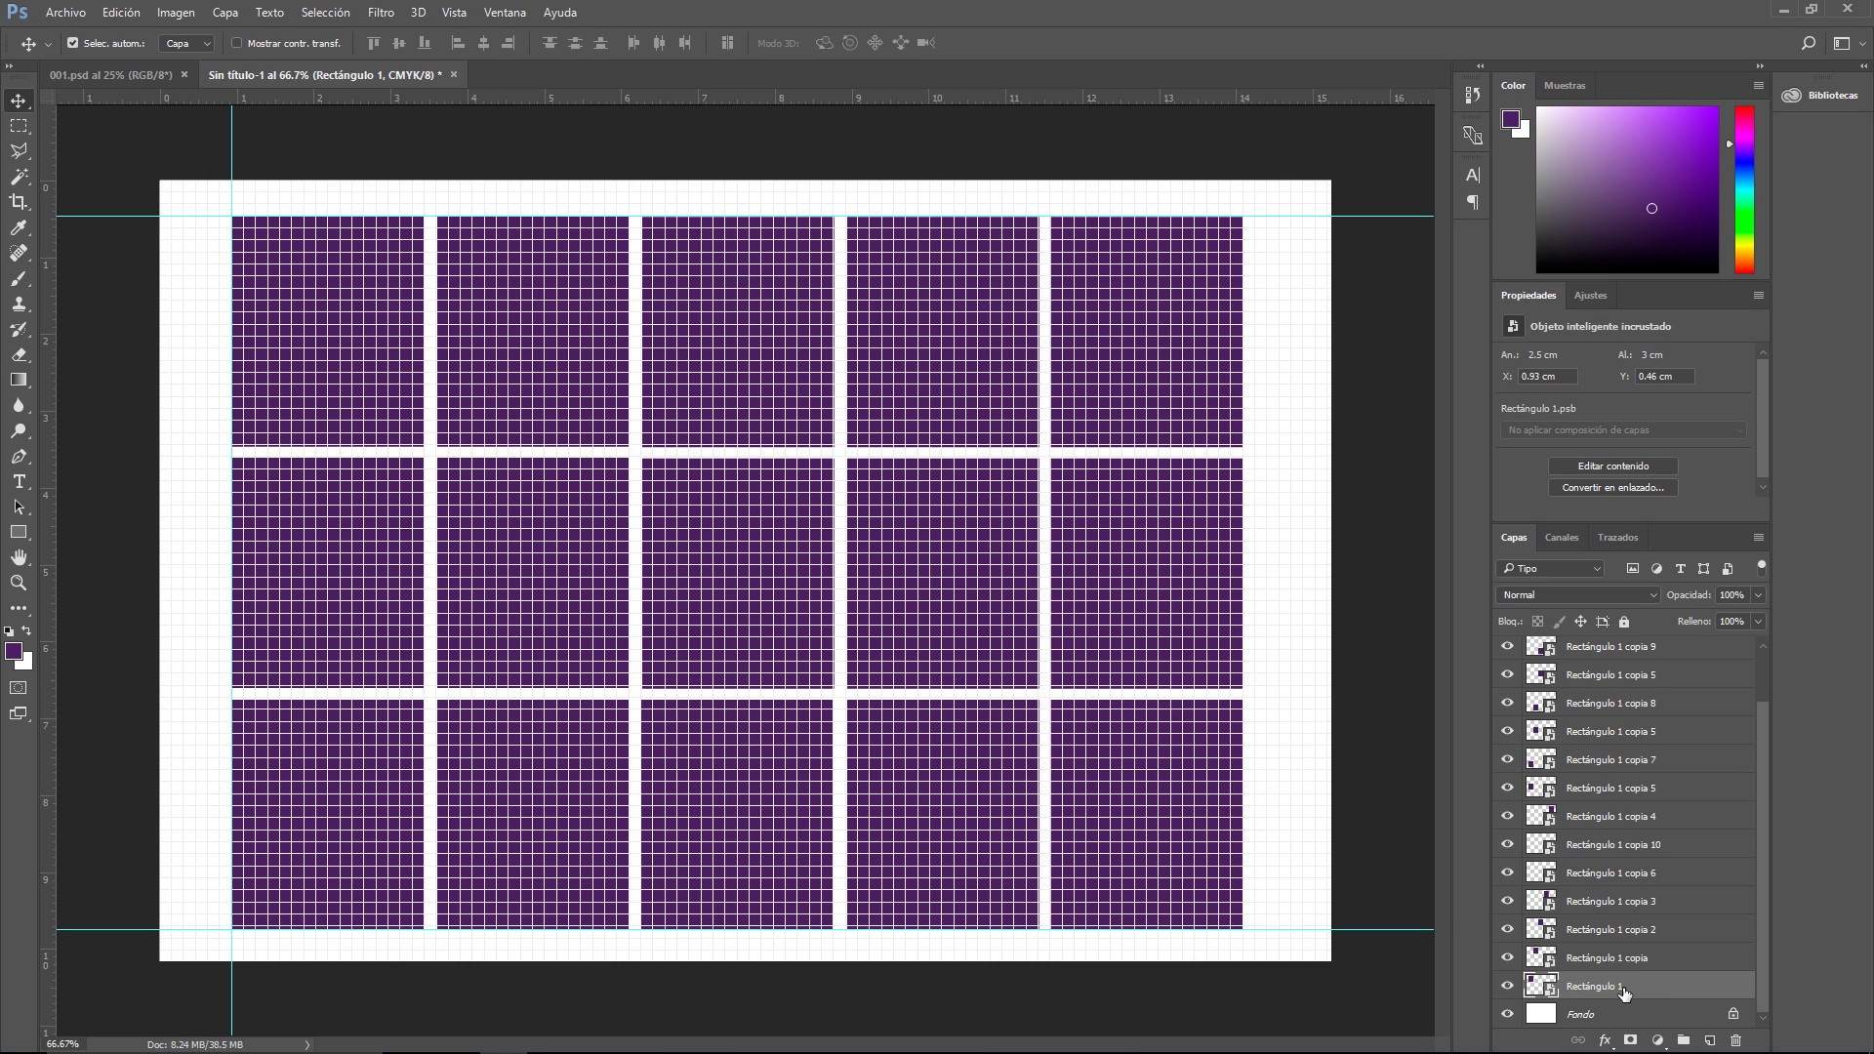
# Step: Rename the original layer FOTOGRAFIA ORIGINAL, bring it to the top, and hide grid and guides
pyautogui.doubleClick(1630, 992)
pyautogui.write('FOTOGRAFIA ORIGINAL')
pyautogui.press('Return')
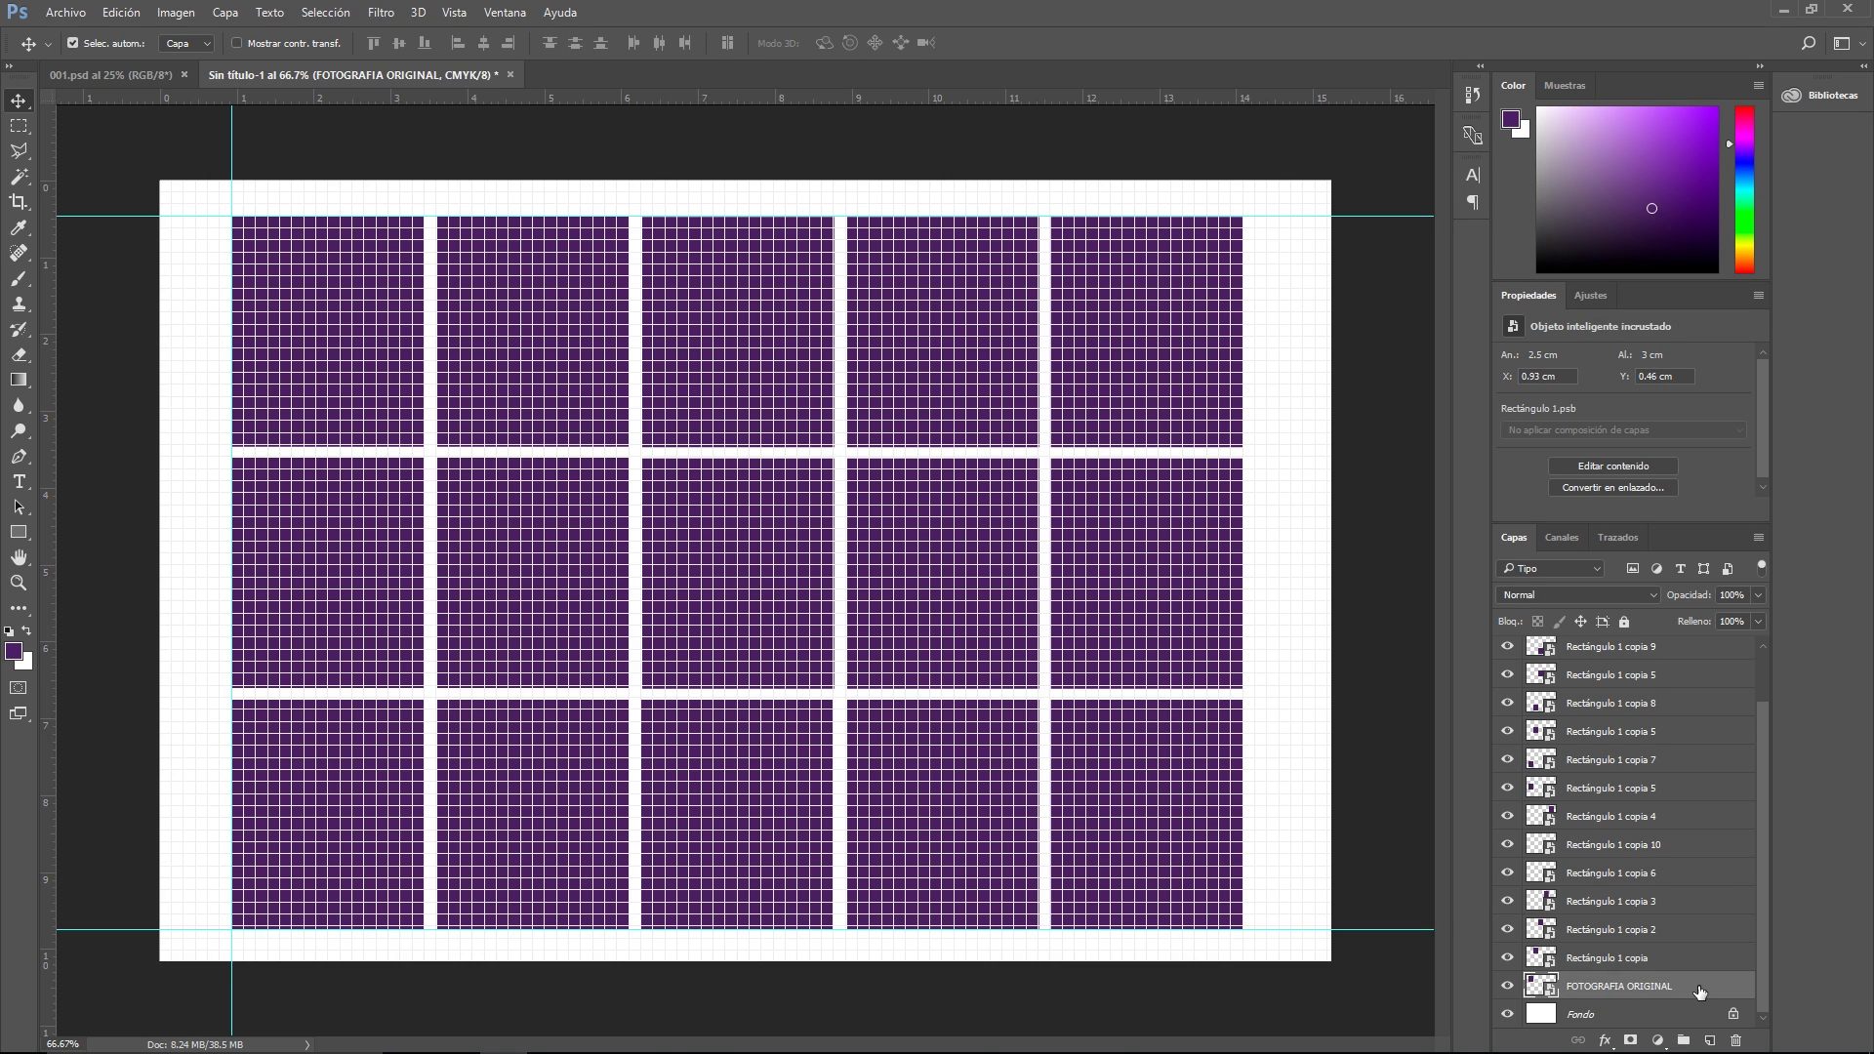
pyautogui.hotkey('ctrl', 'shift', ']')
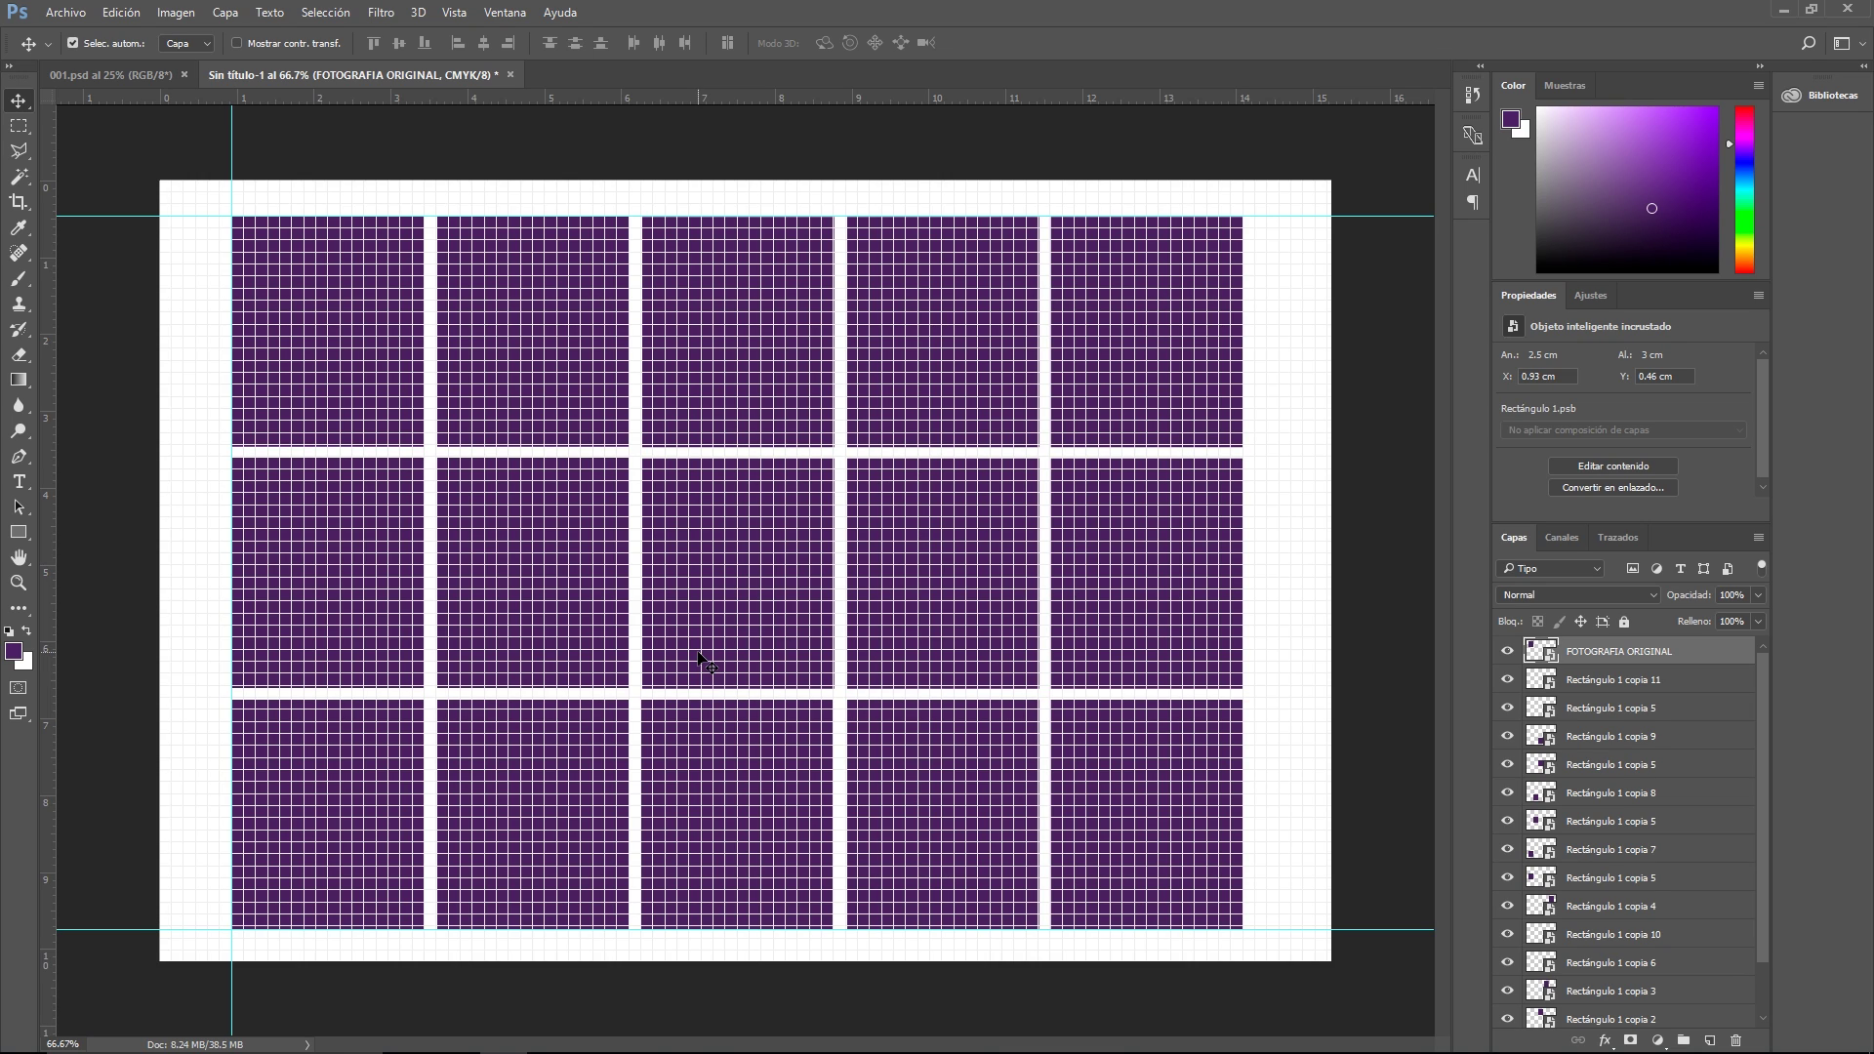
pyautogui.hotkey('ctrl', 'h')
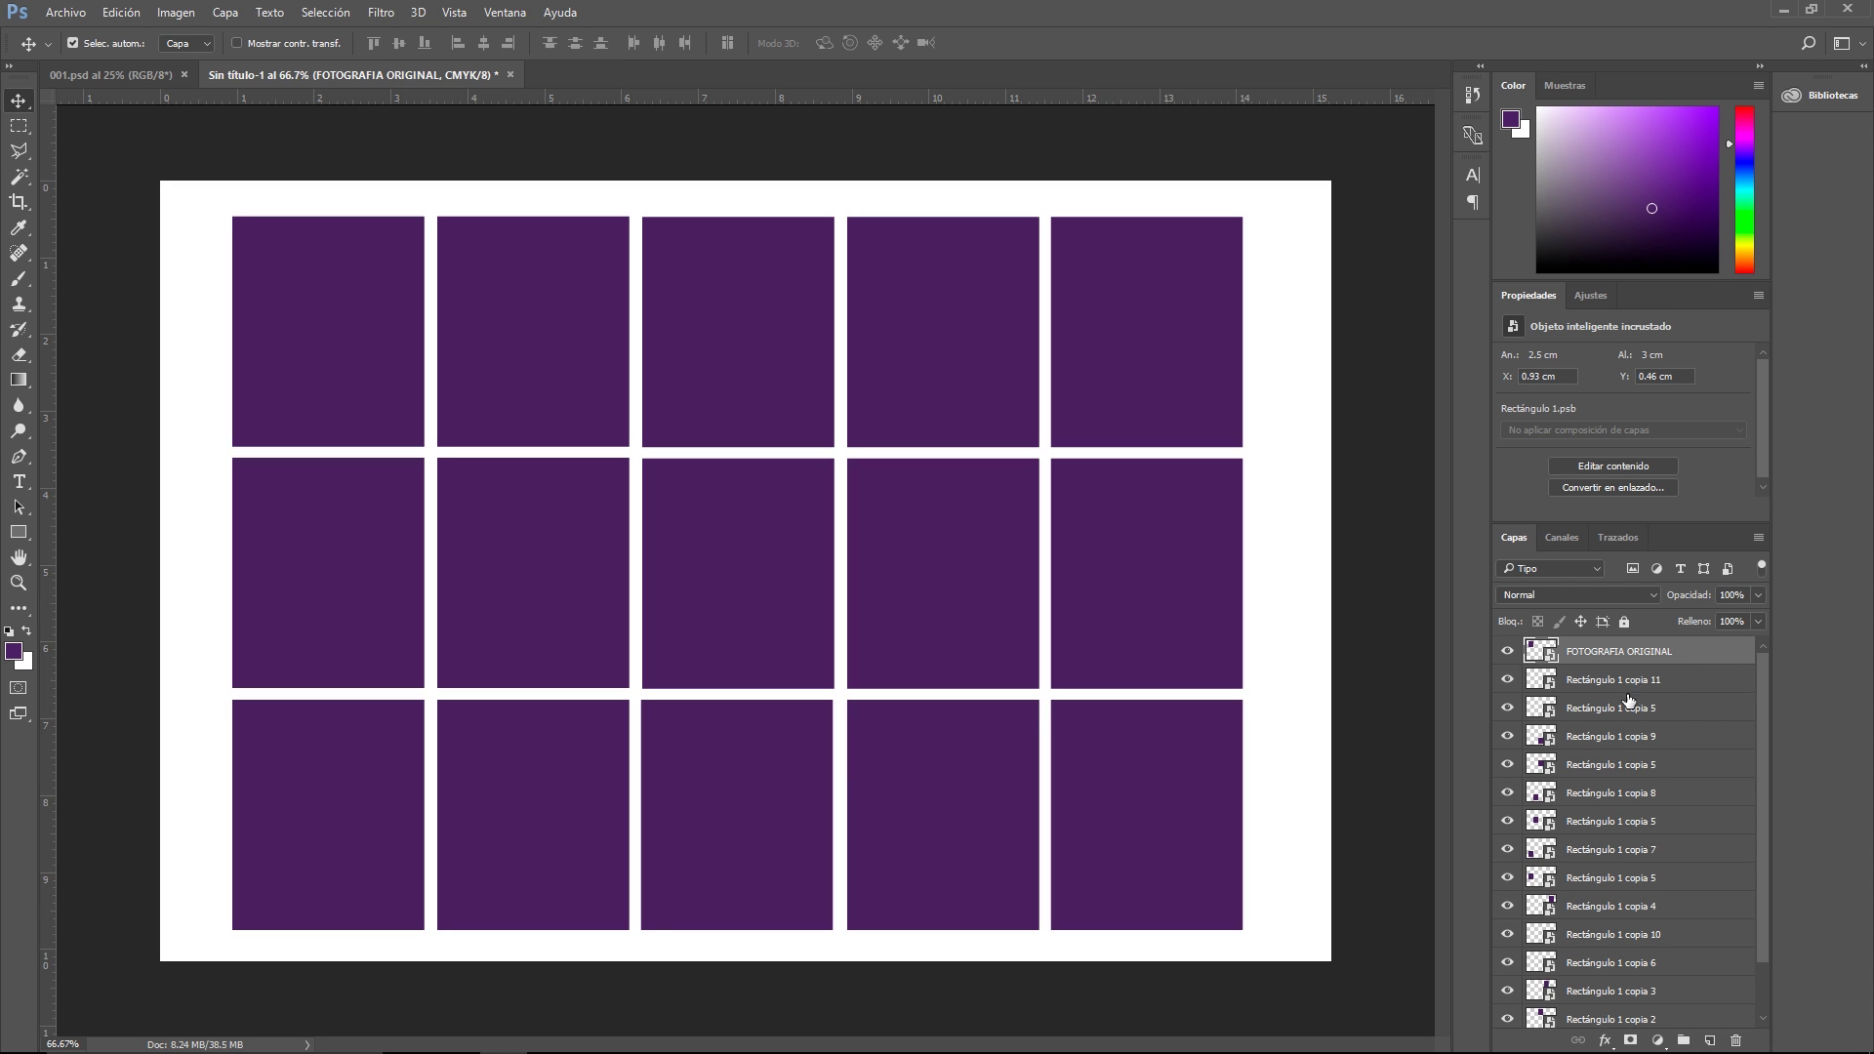
# Step: Open the smart object contents and drag the portrait in from 001.psd
pyautogui.doubleClick(1552, 659)
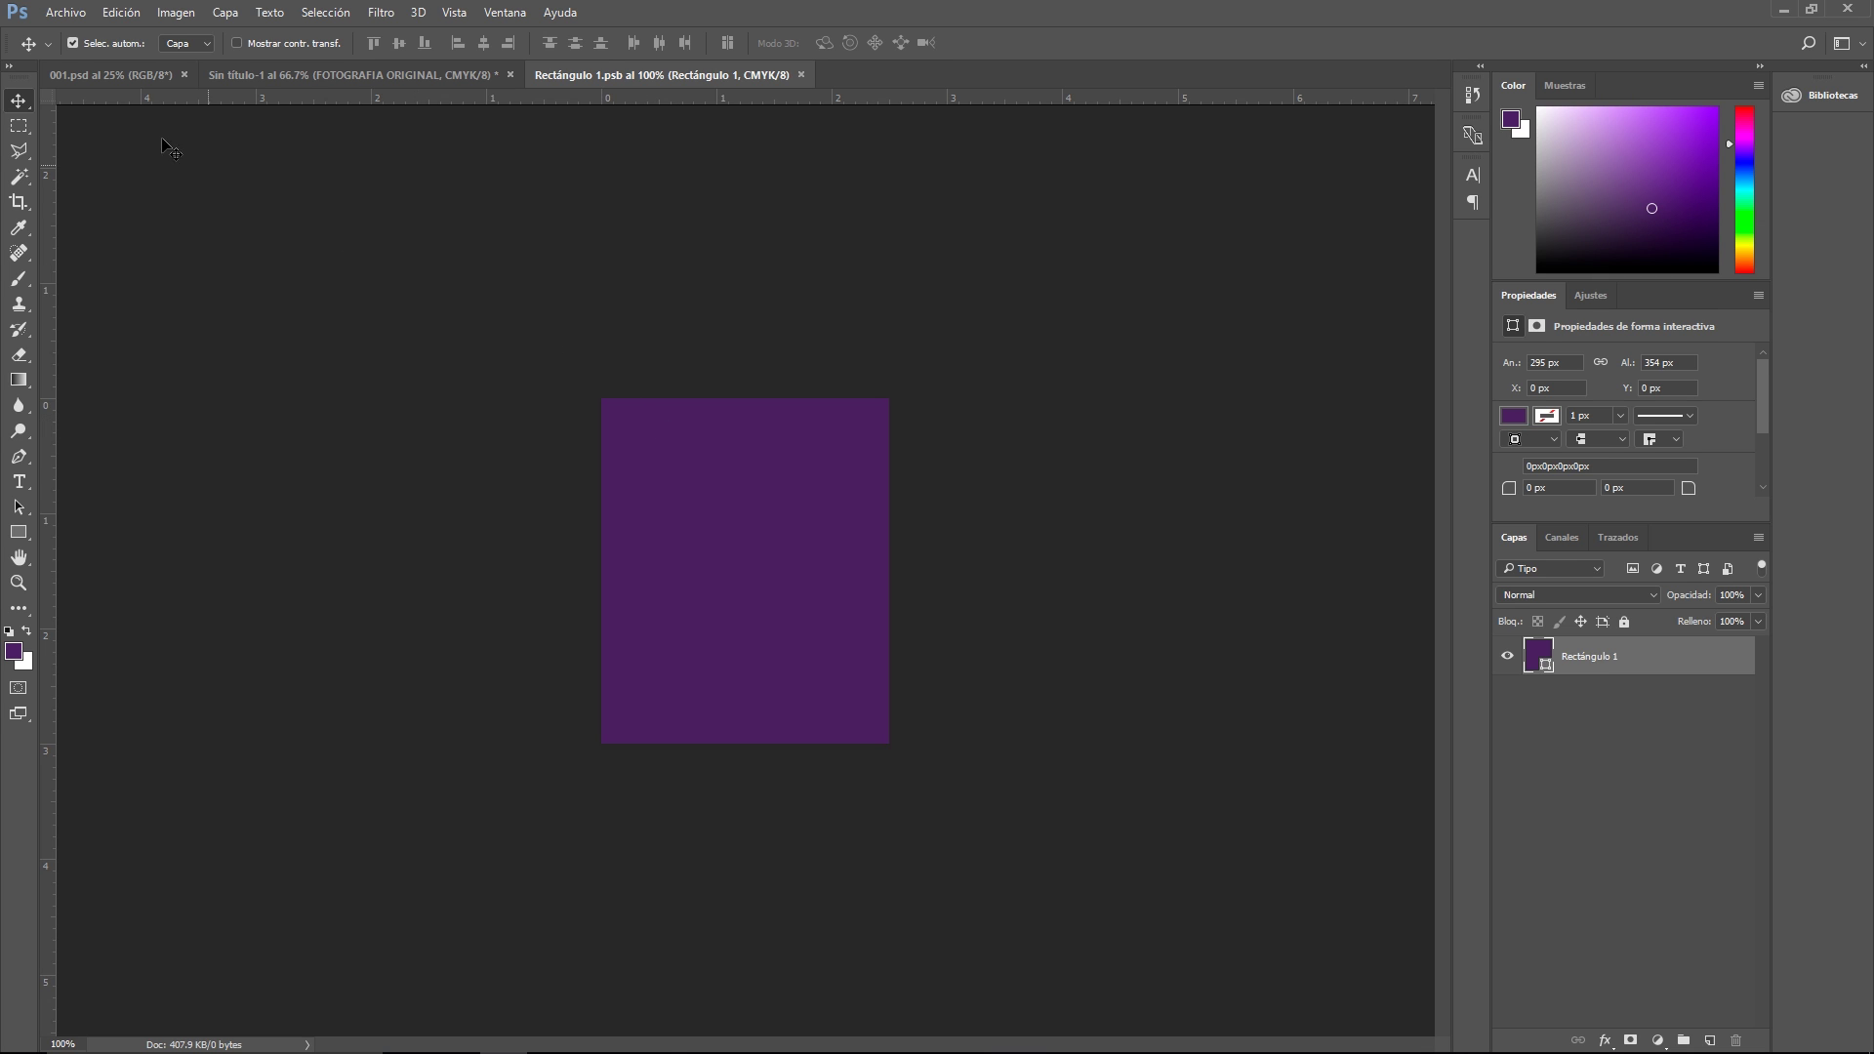
pyautogui.click(110, 74)
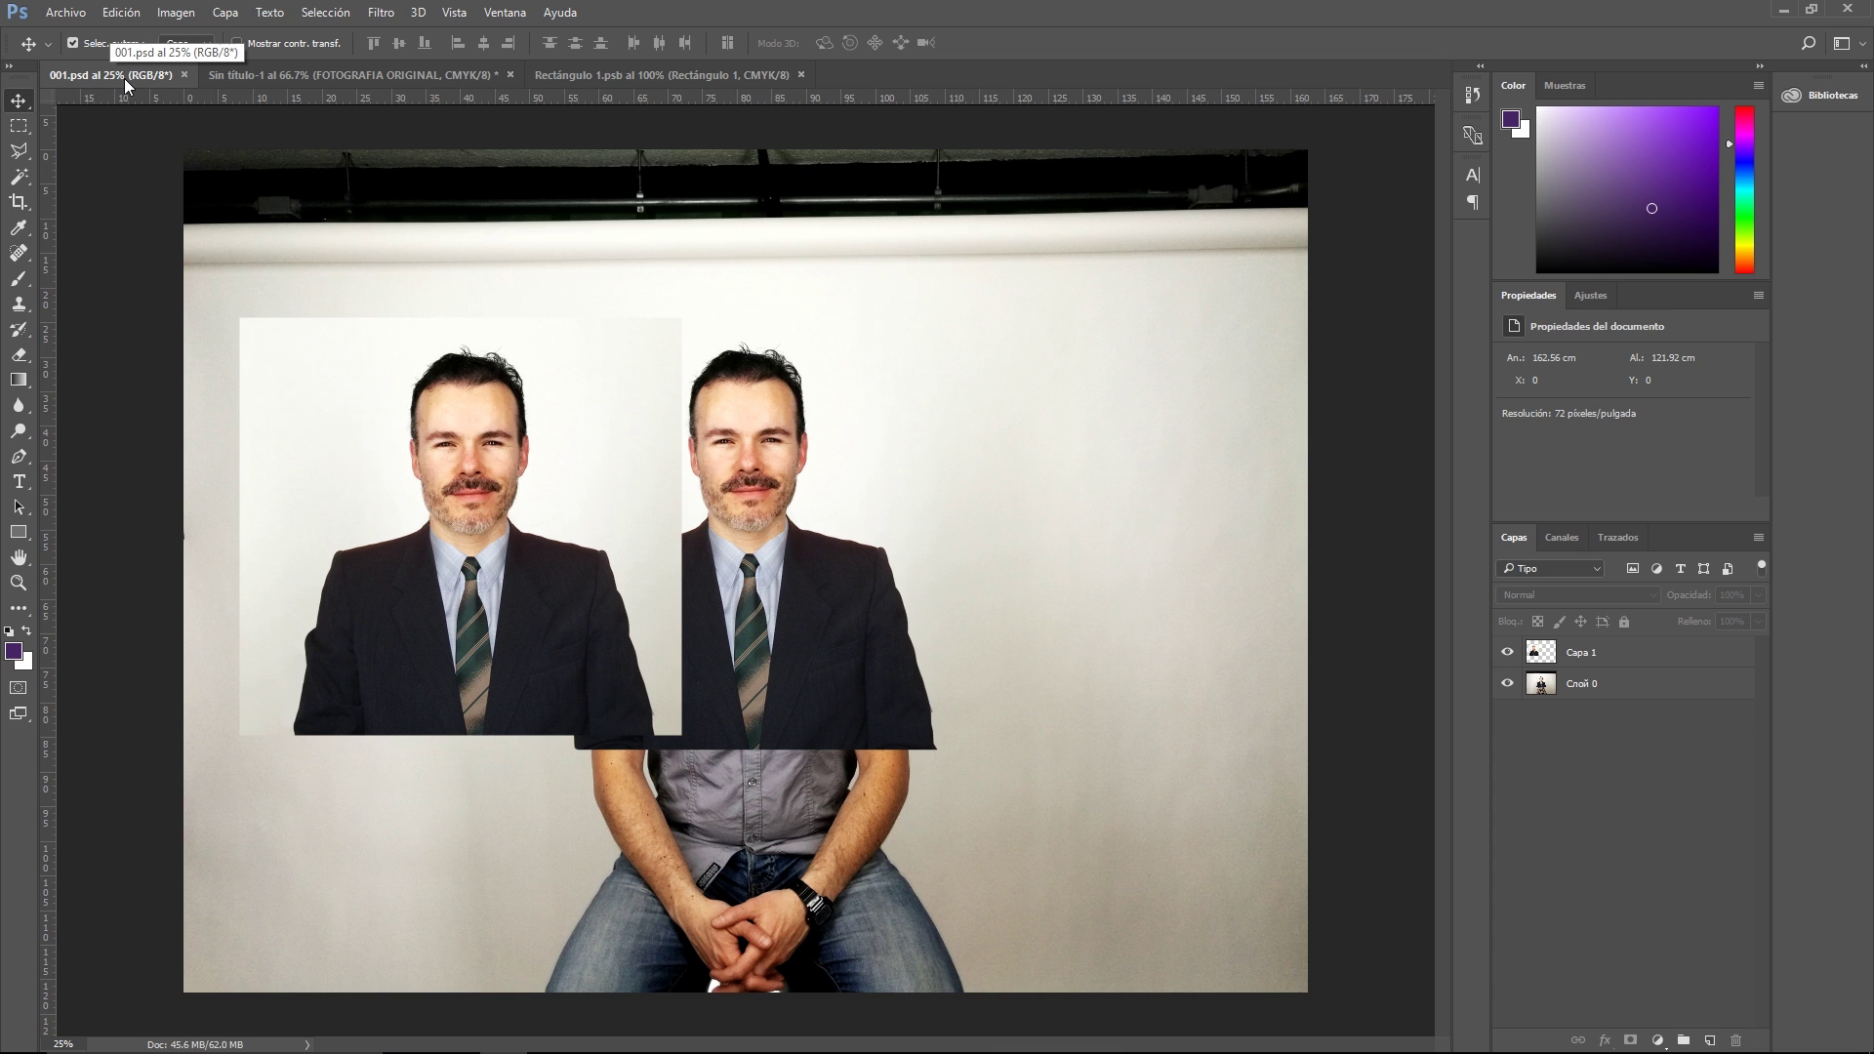
pyautogui.moveTo(125, 78); pyautogui.dragTo(1084, 183)
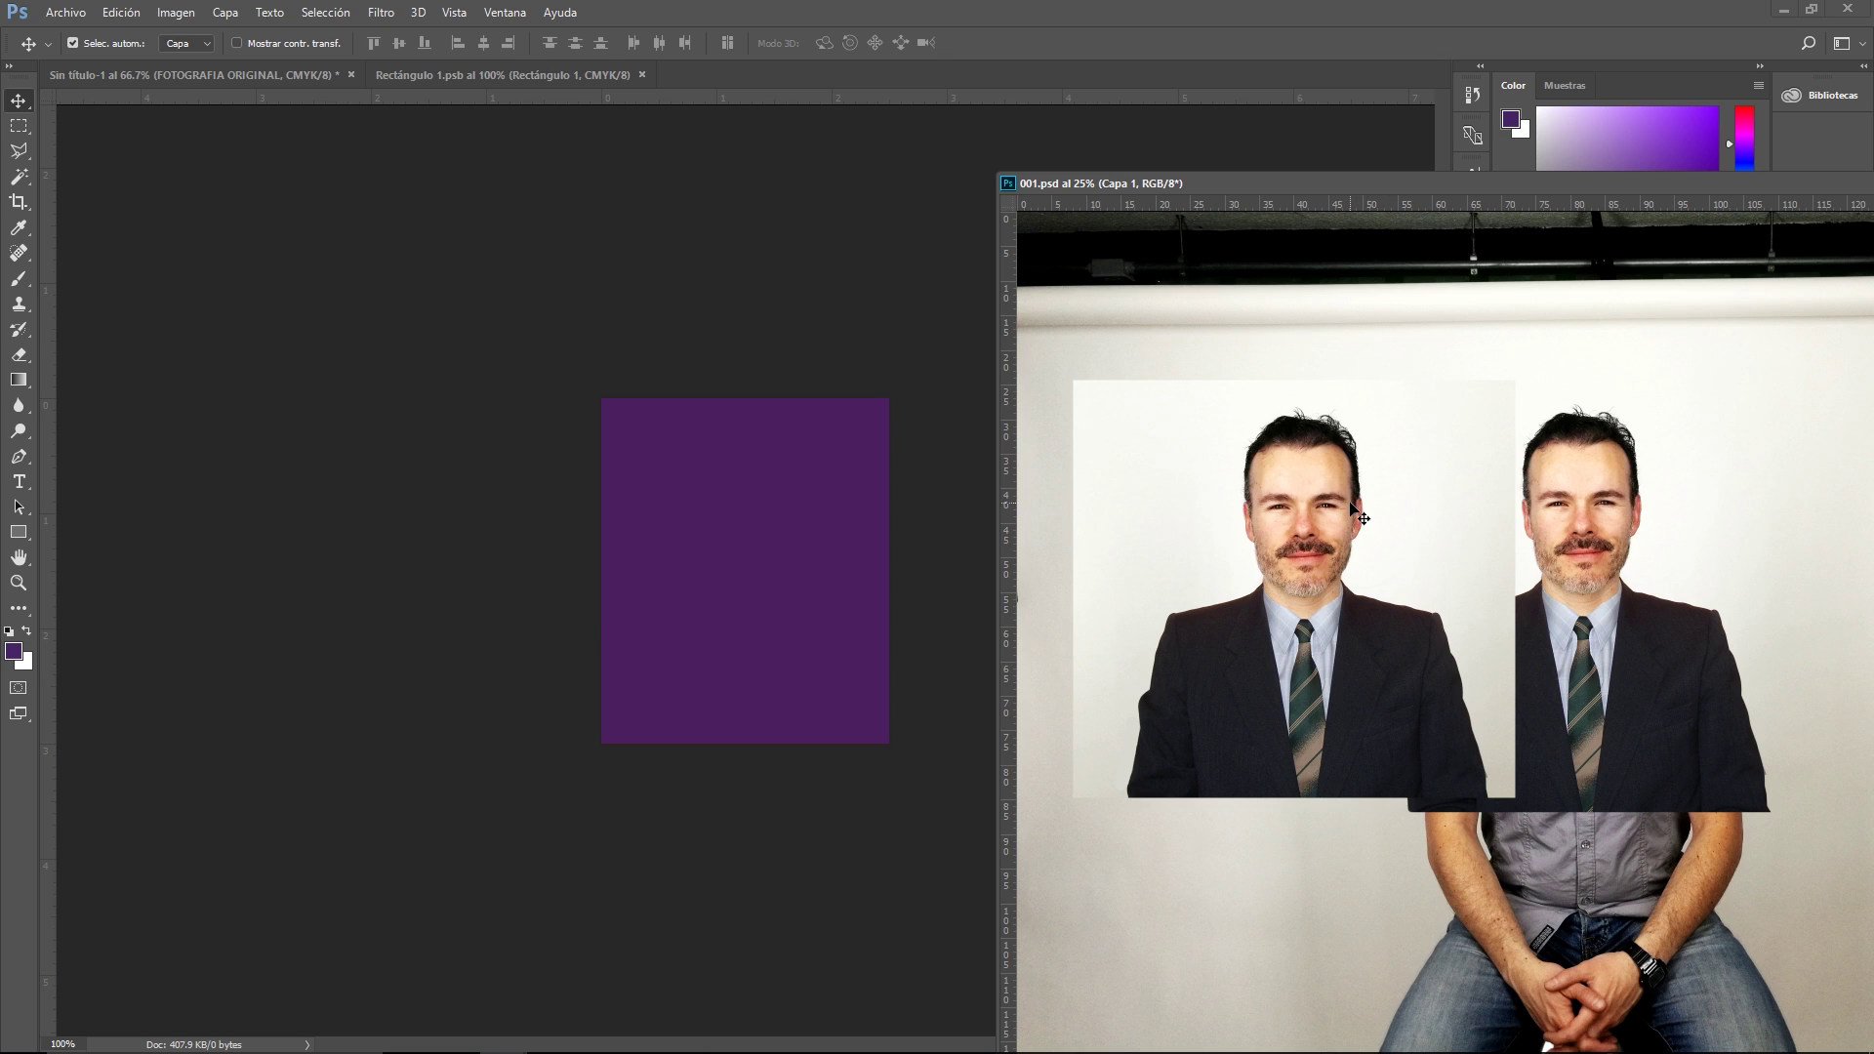
pyautogui.moveTo(1352, 546)
pyautogui.mouseDown()
pyautogui.moveTo(1376, 634)
pyautogui.moveTo(794, 512)
pyautogui.mouseUp()
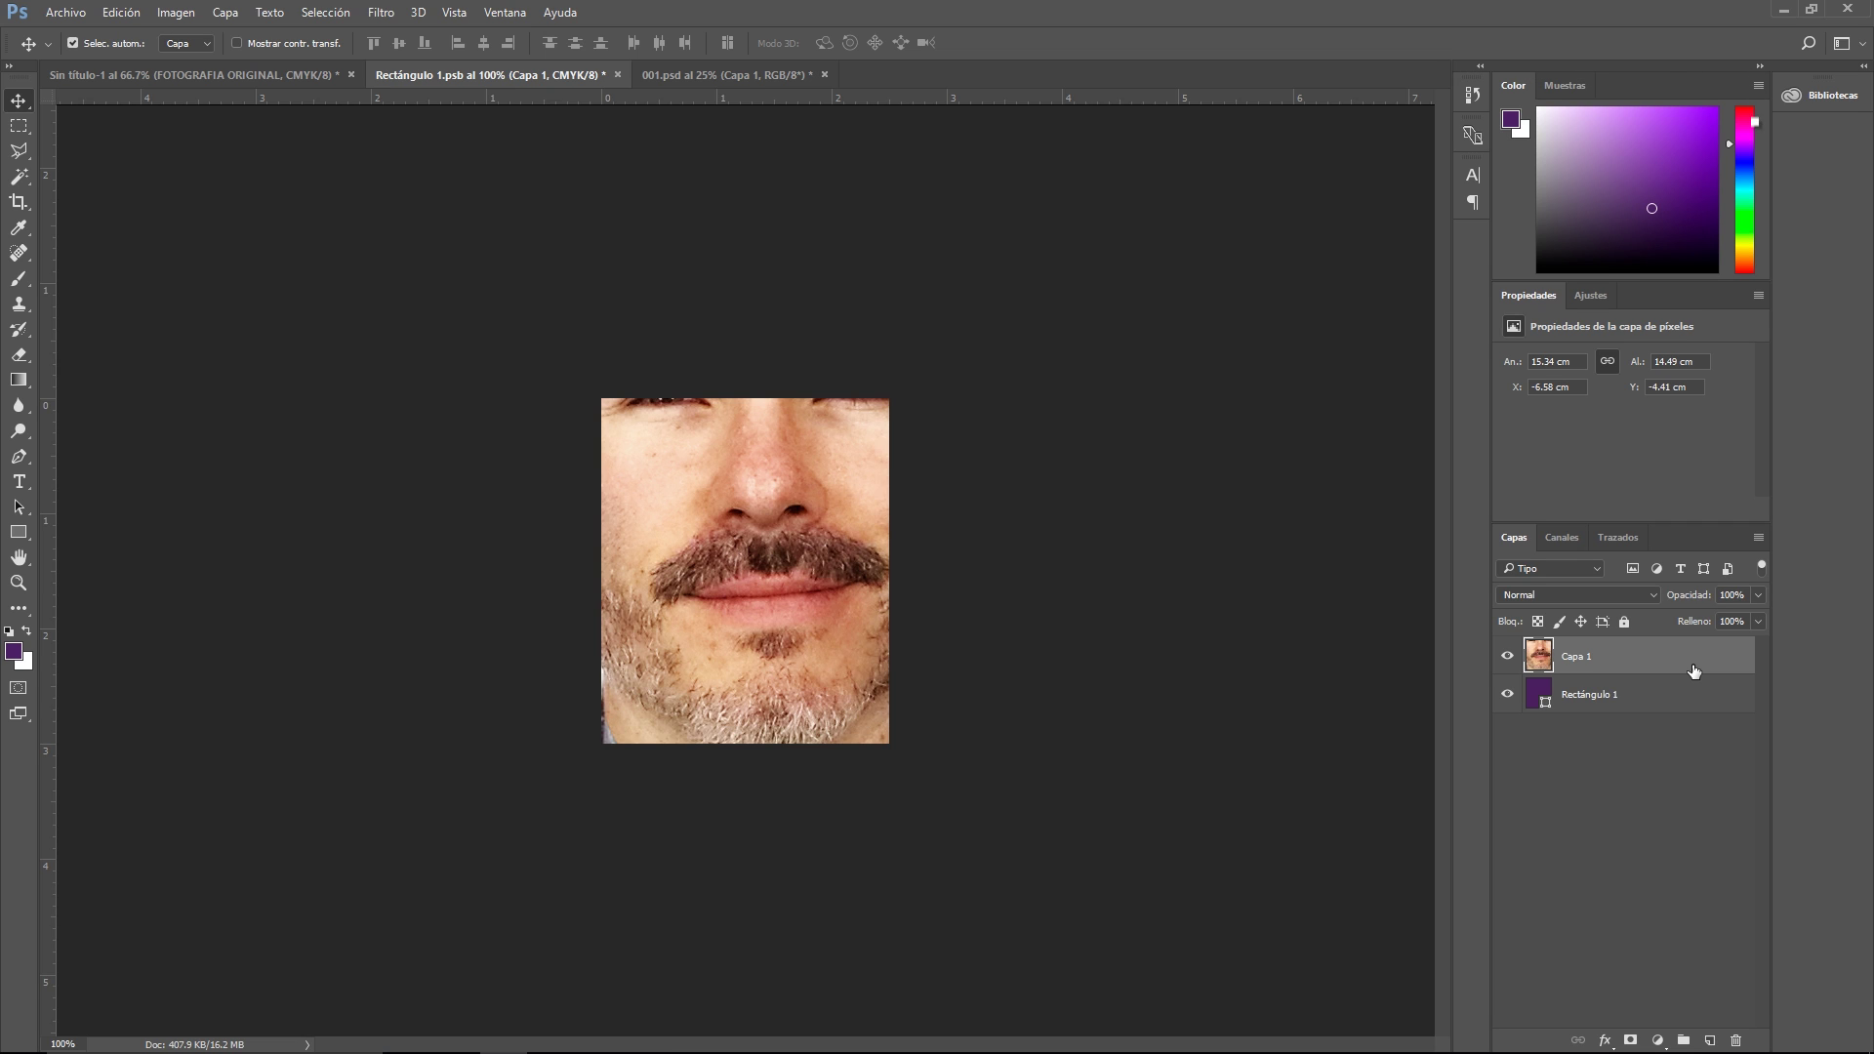
pyautogui.scroll(-2, 875, 654)
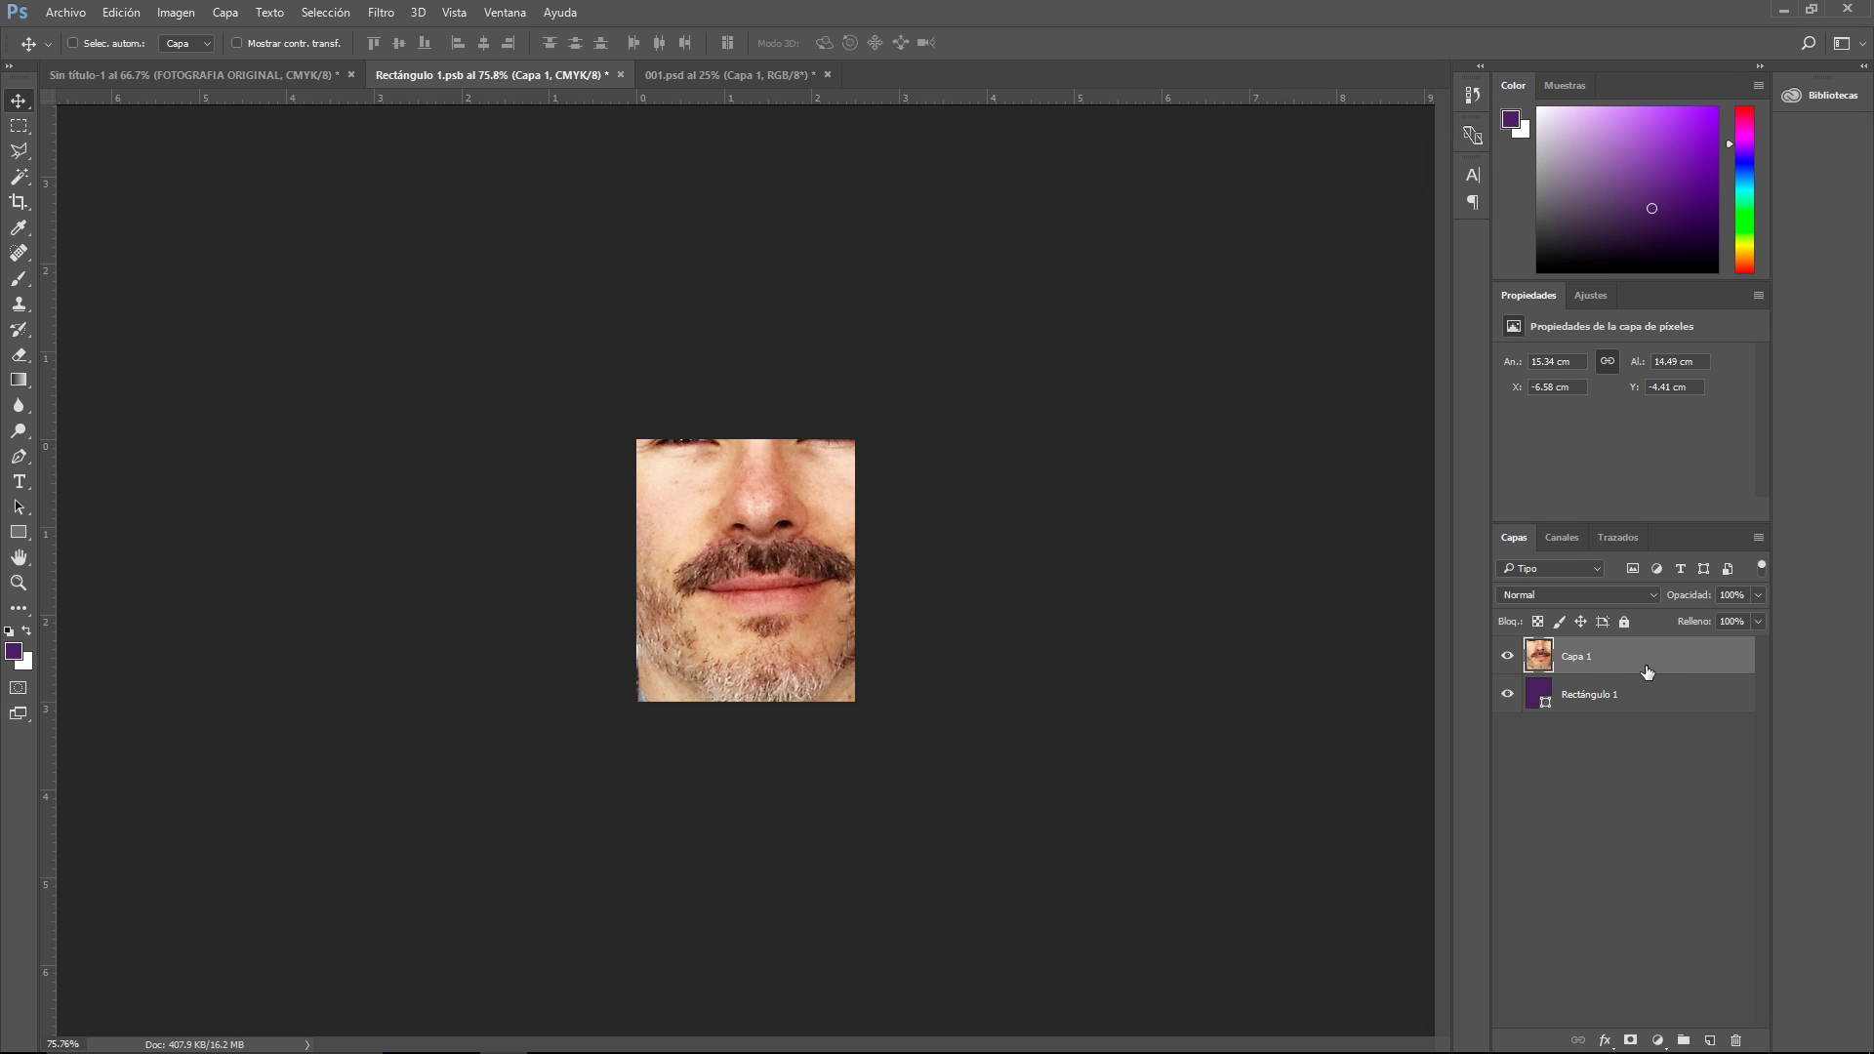
# Step: Scale the portrait down to fill the rectangle frame, then return to the print sheet
pyautogui.hotkey('ctrl', 't')
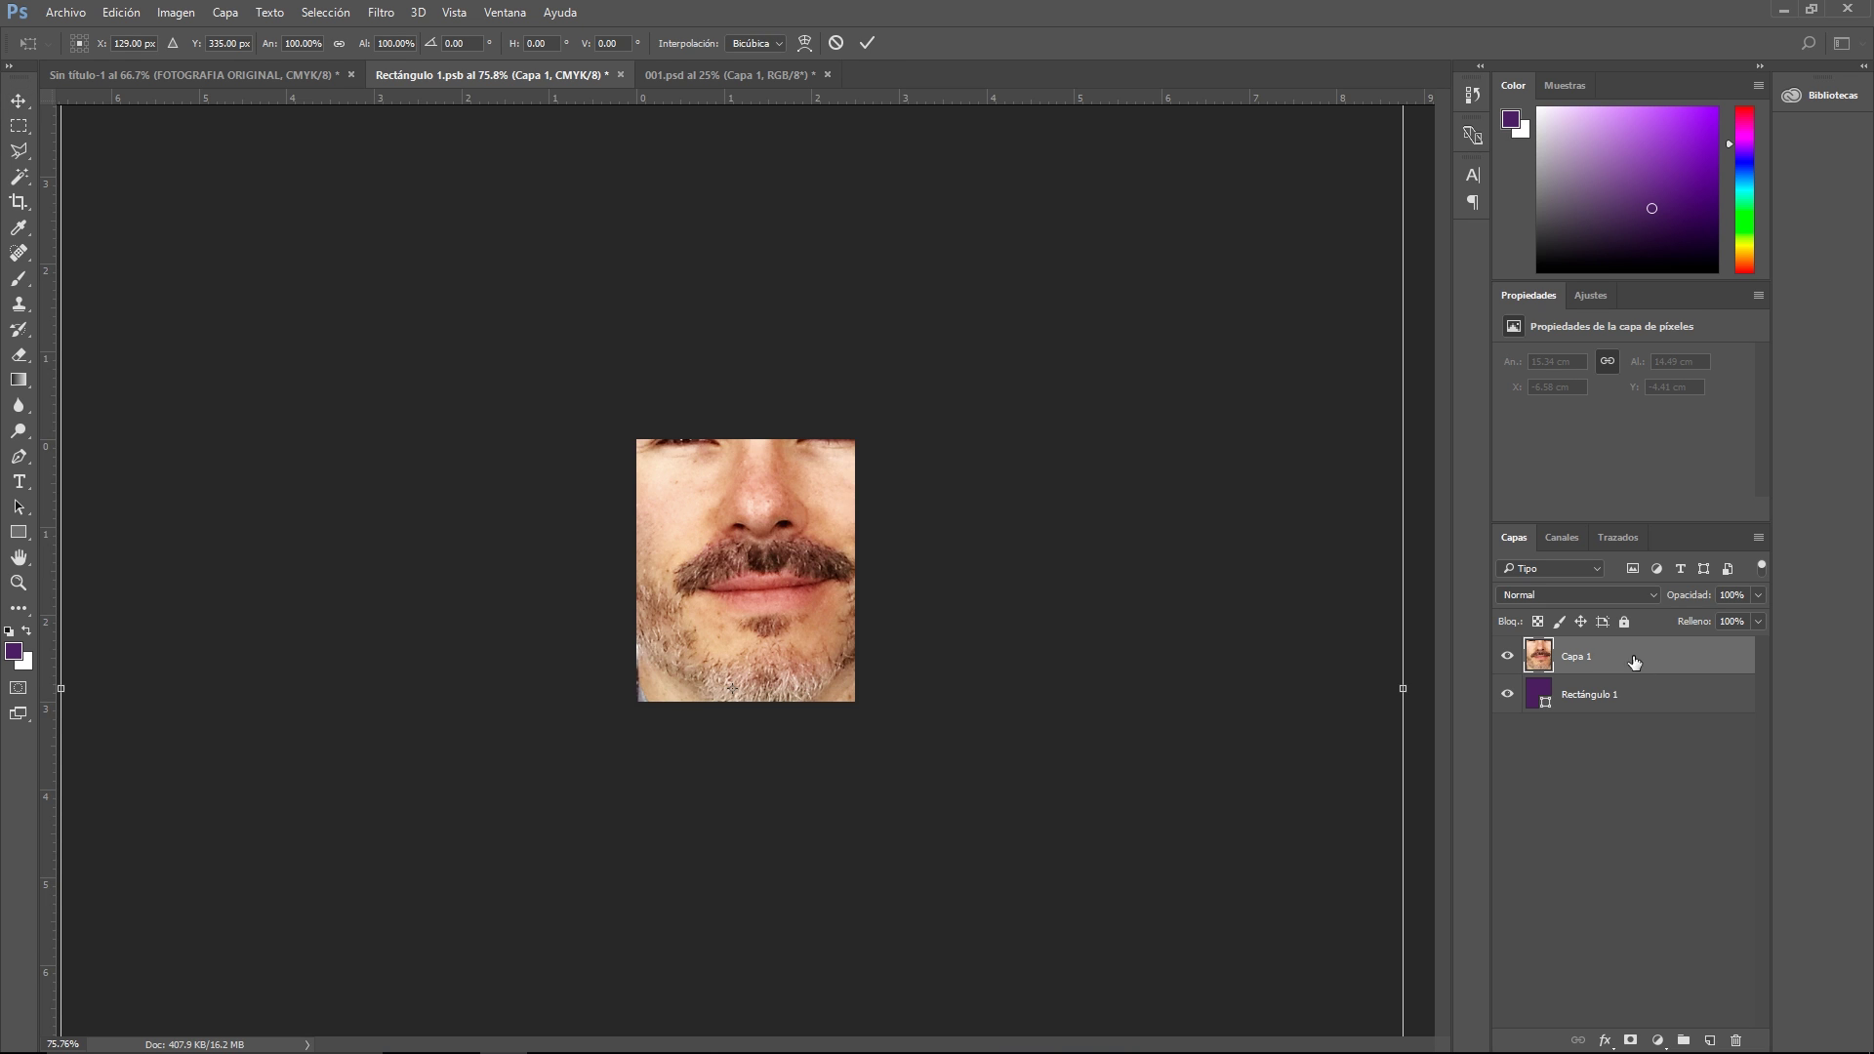
pyautogui.hotkey('ctrl', '0')
pyautogui.hotkey('ctrl', '0')
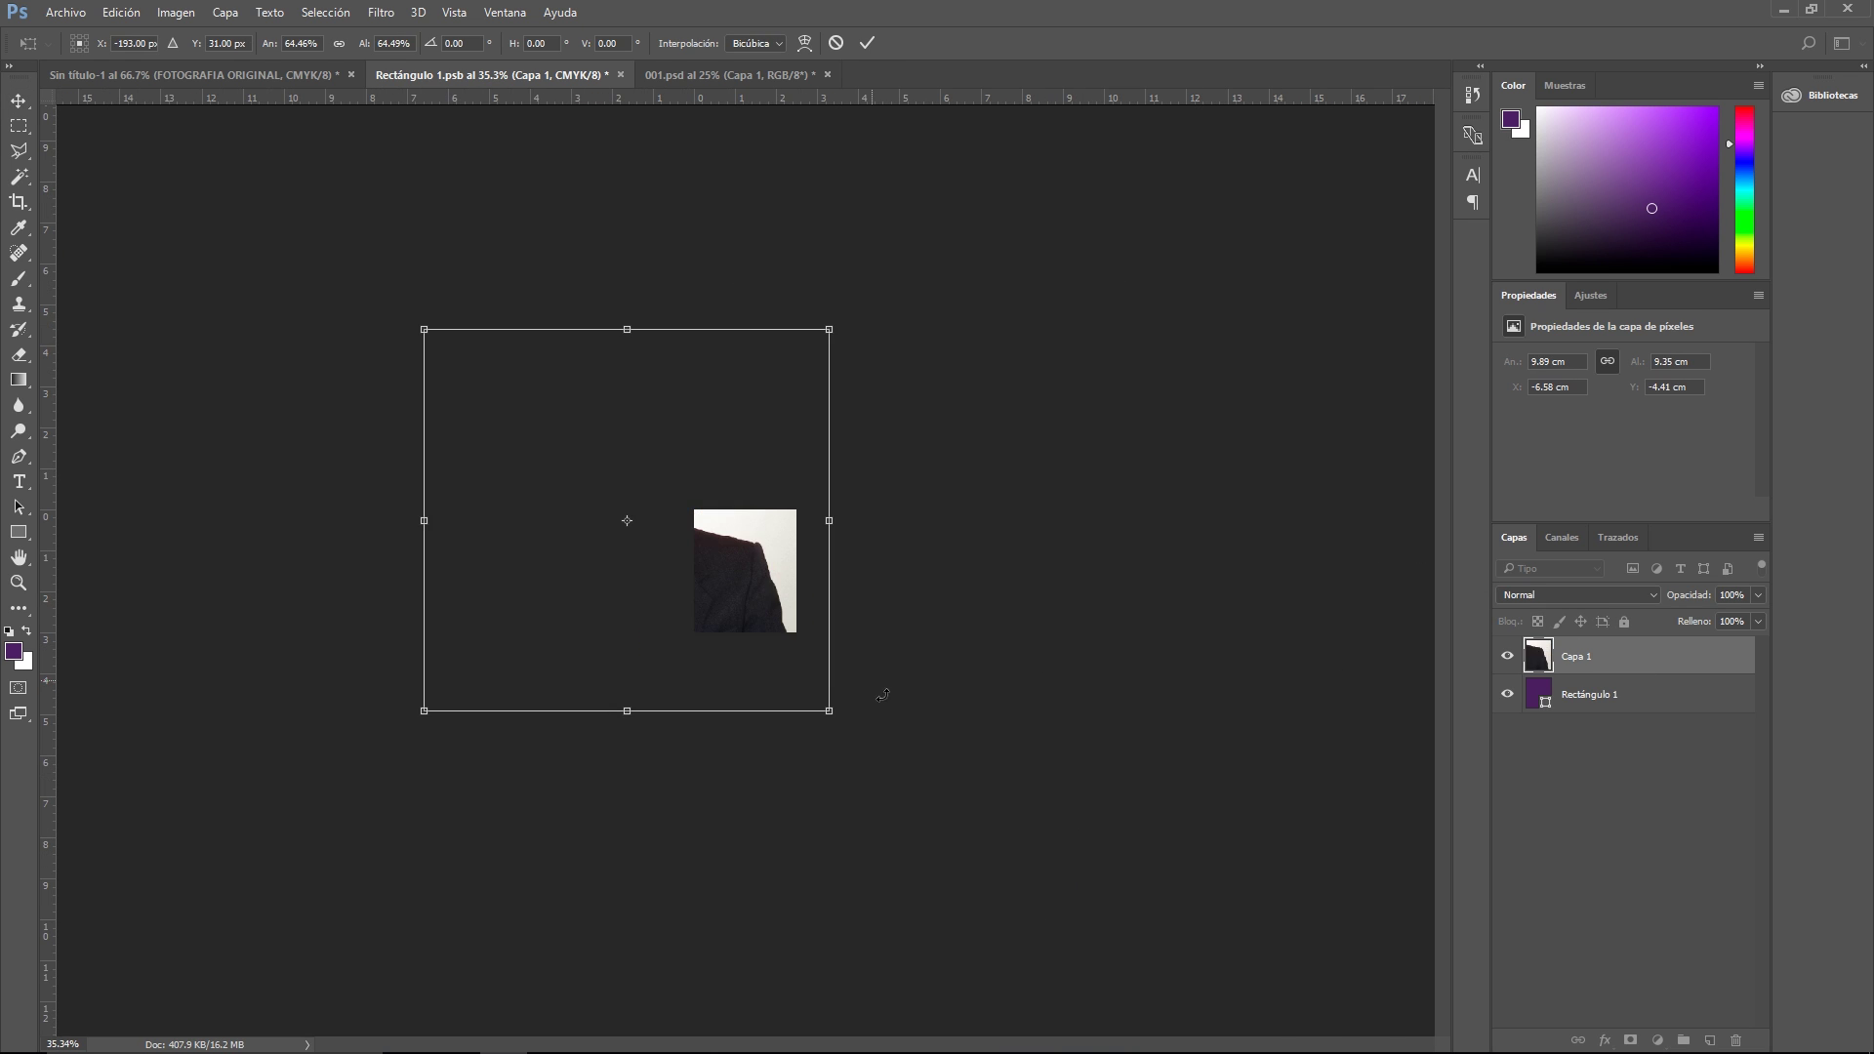
pyautogui.moveTo(1053, 922); pyautogui.dragTo(671, 559)
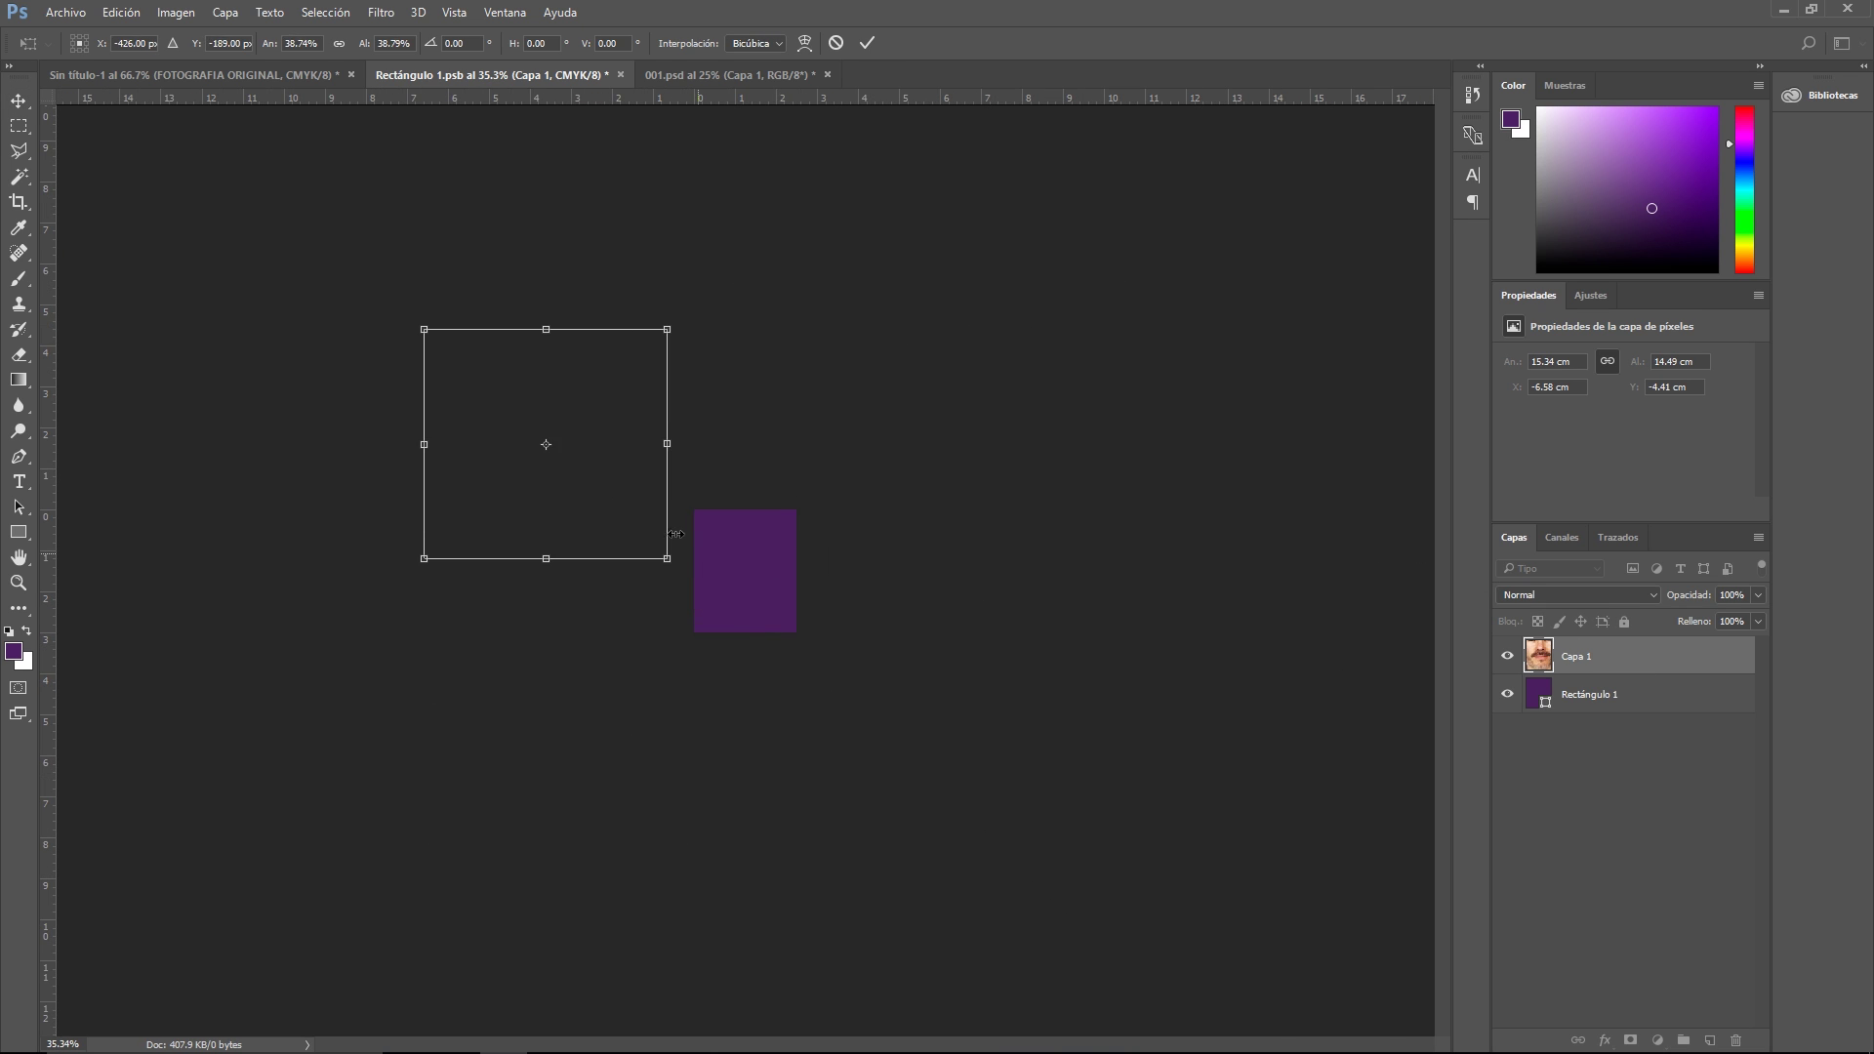
pyautogui.hotkey('ctrl', '0')
pyautogui.moveTo(1006, 766)
pyautogui.mouseDown()
pyautogui.moveTo(912, 711)
pyautogui.moveTo(915, 734)
pyautogui.mouseUp()
pyautogui.hotkey('ctrl', '0')
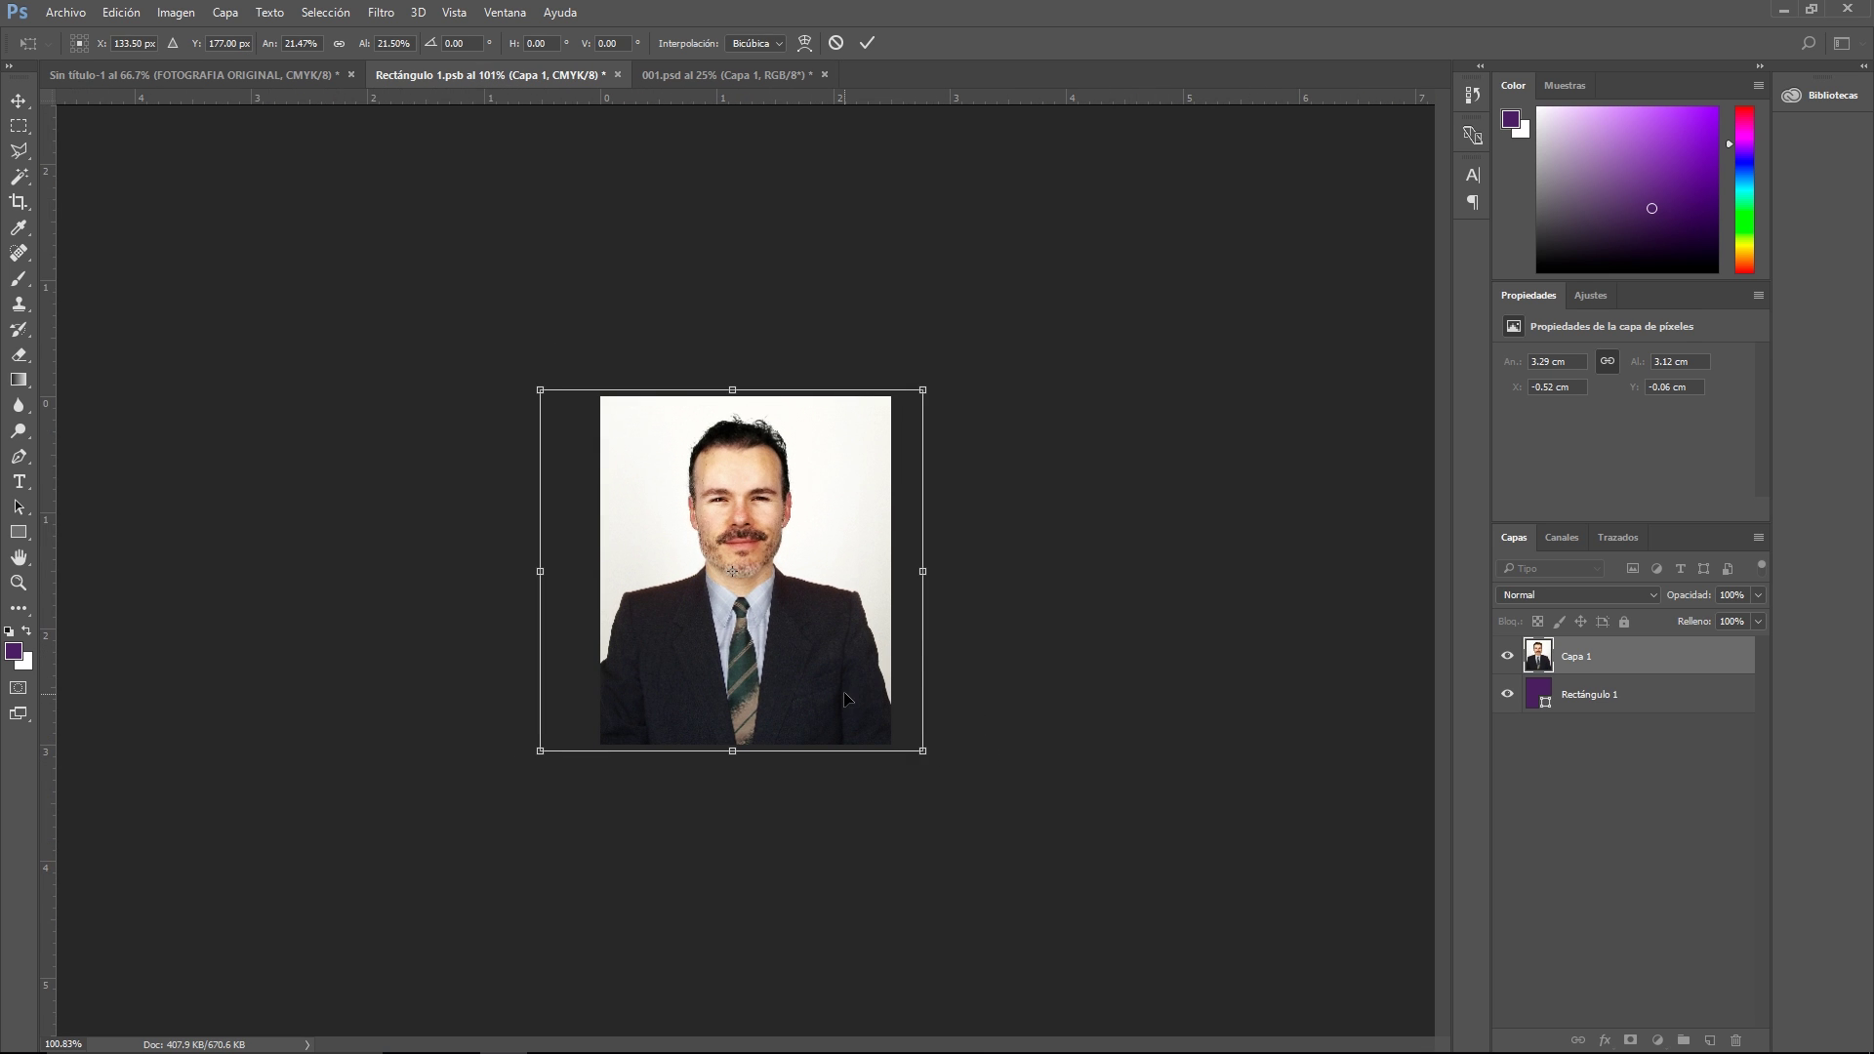
pyautogui.hotkey('ctrl', '0')
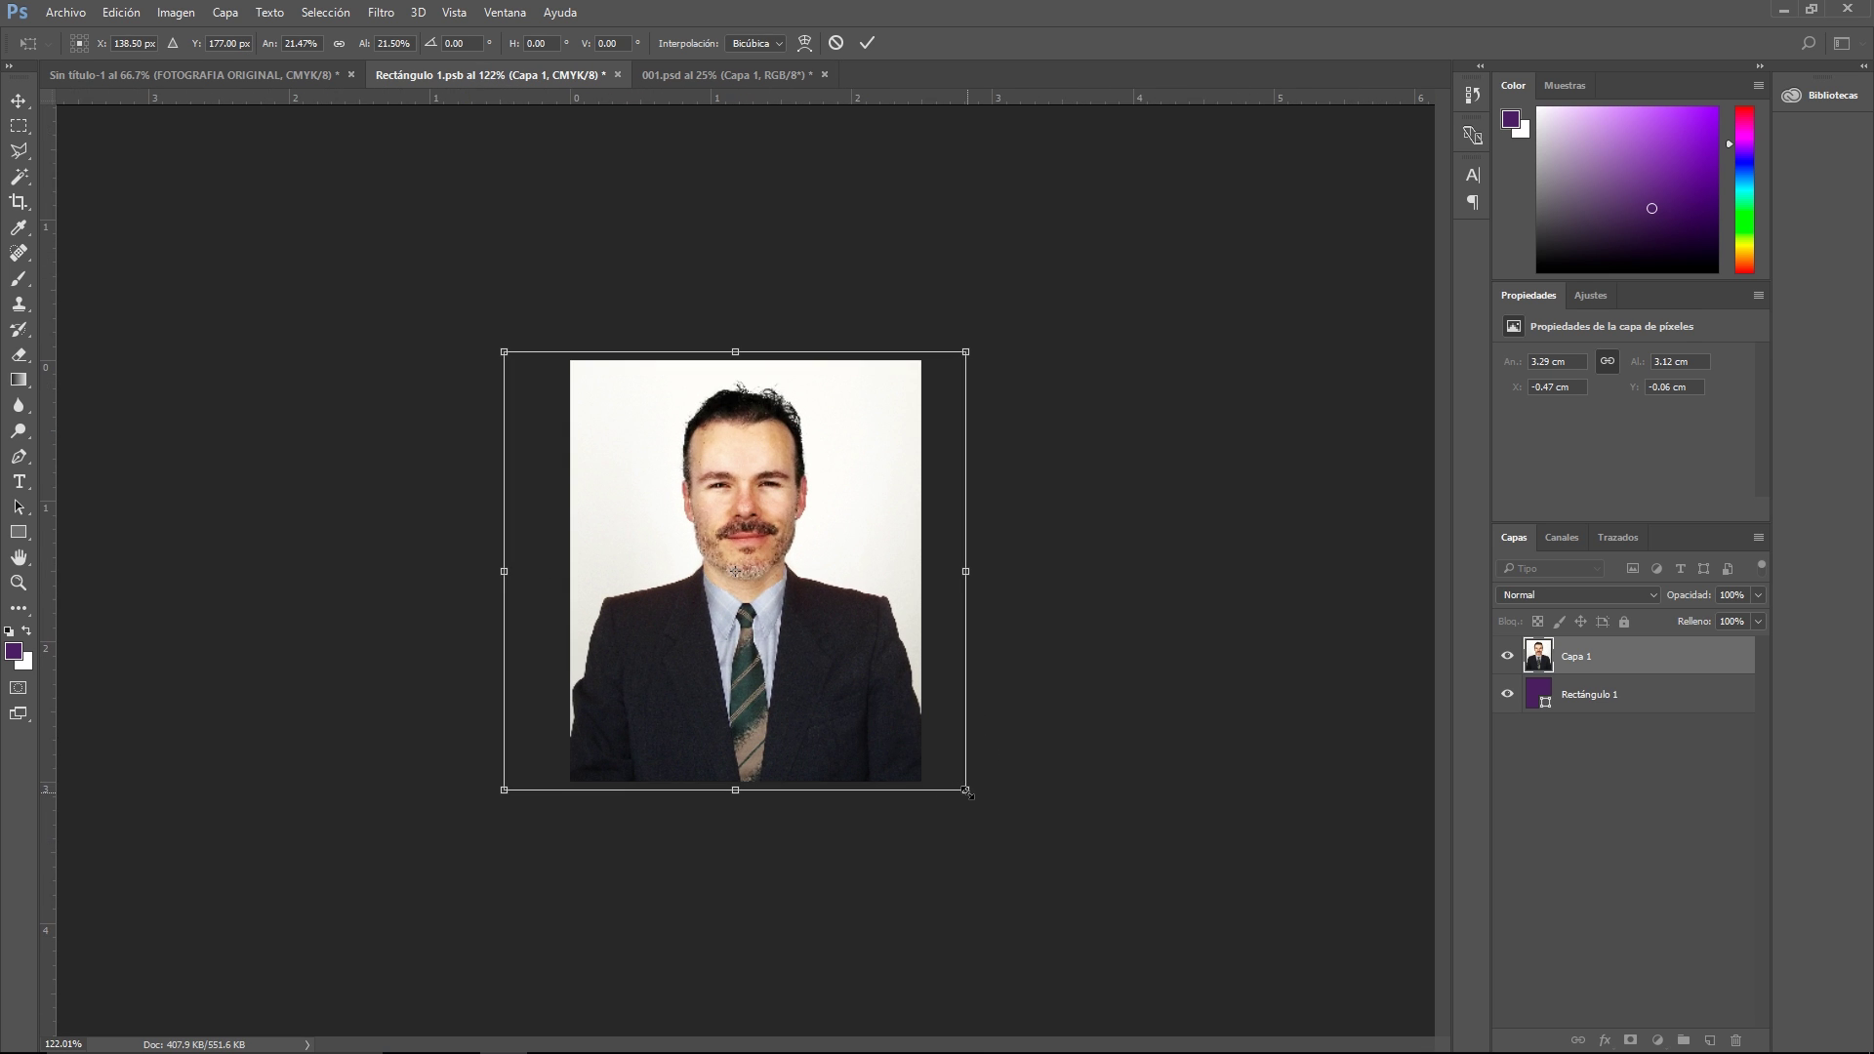
pyautogui.moveTo(947, 788); pyautogui.dragTo(943, 781)
pyautogui.press('Return')
pyautogui.hotkey('ctrl', '0')
pyautogui.click(156, 74)
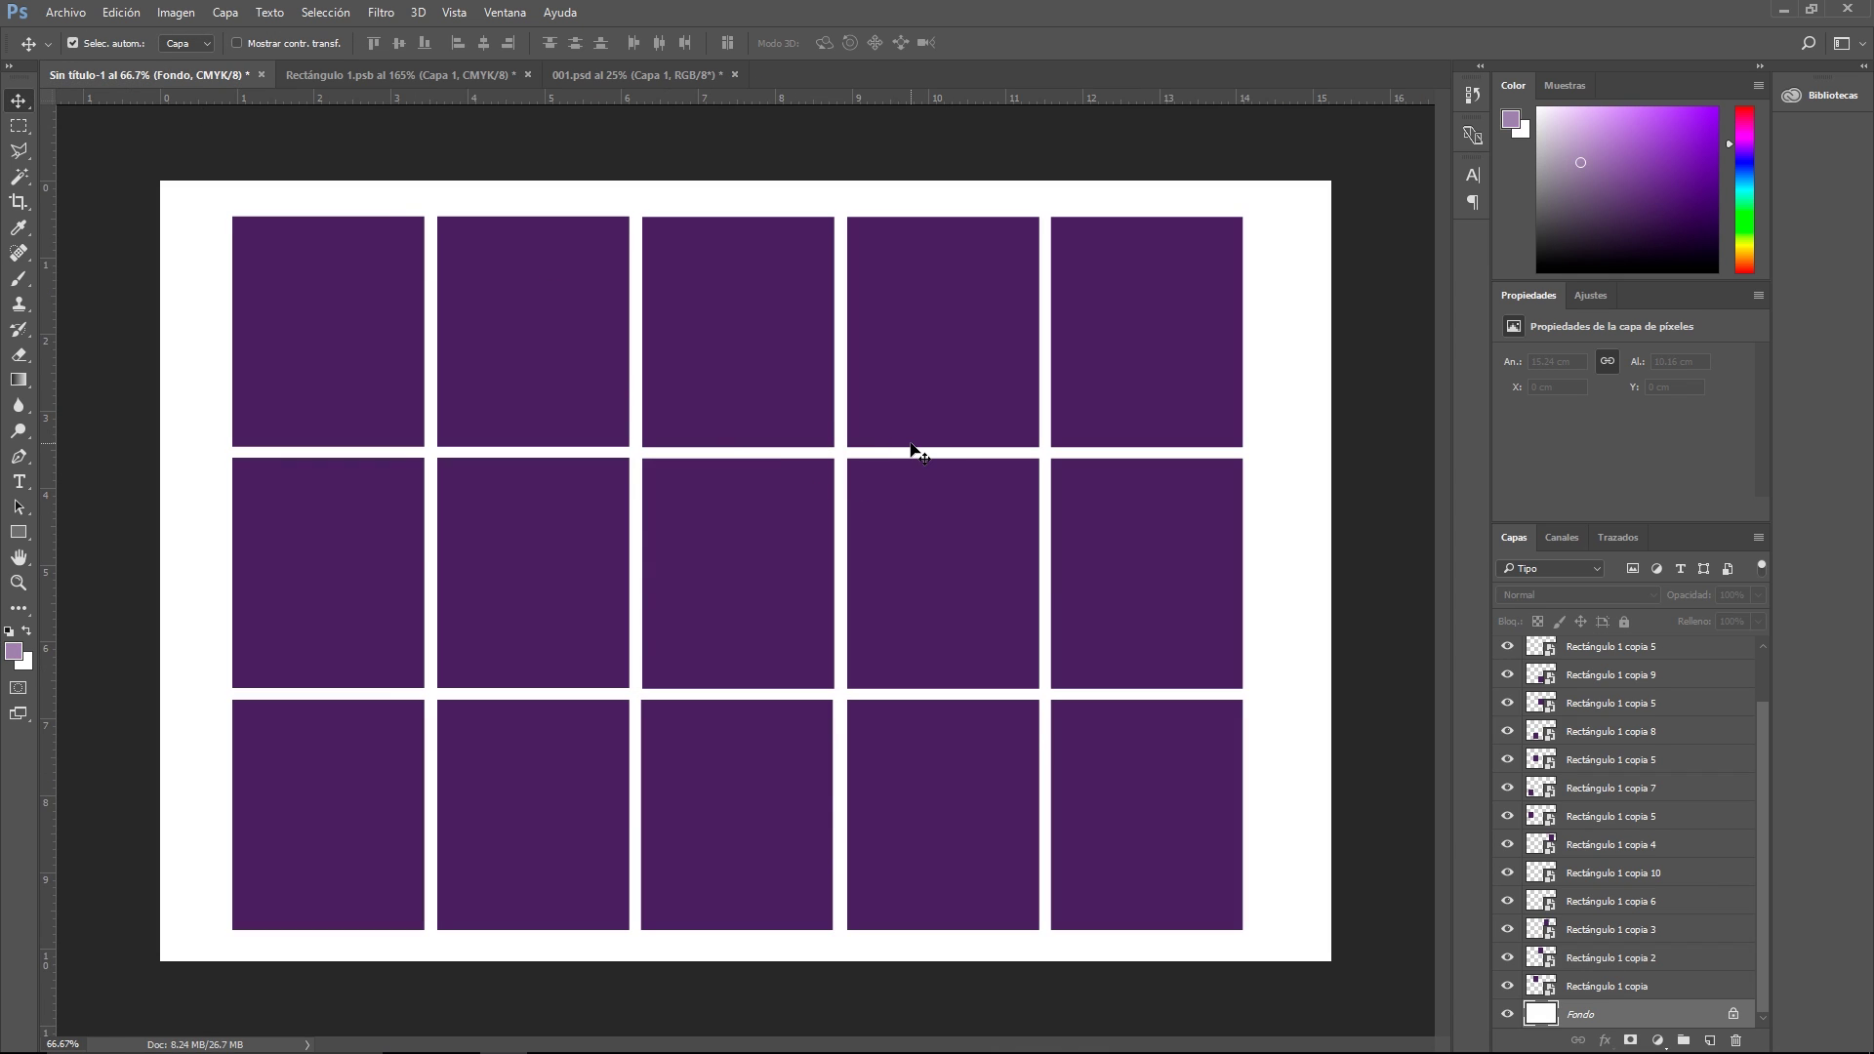
# Step: Close Rectángulo 1.psb and save the changes with Sí
pyautogui.click(400, 74)
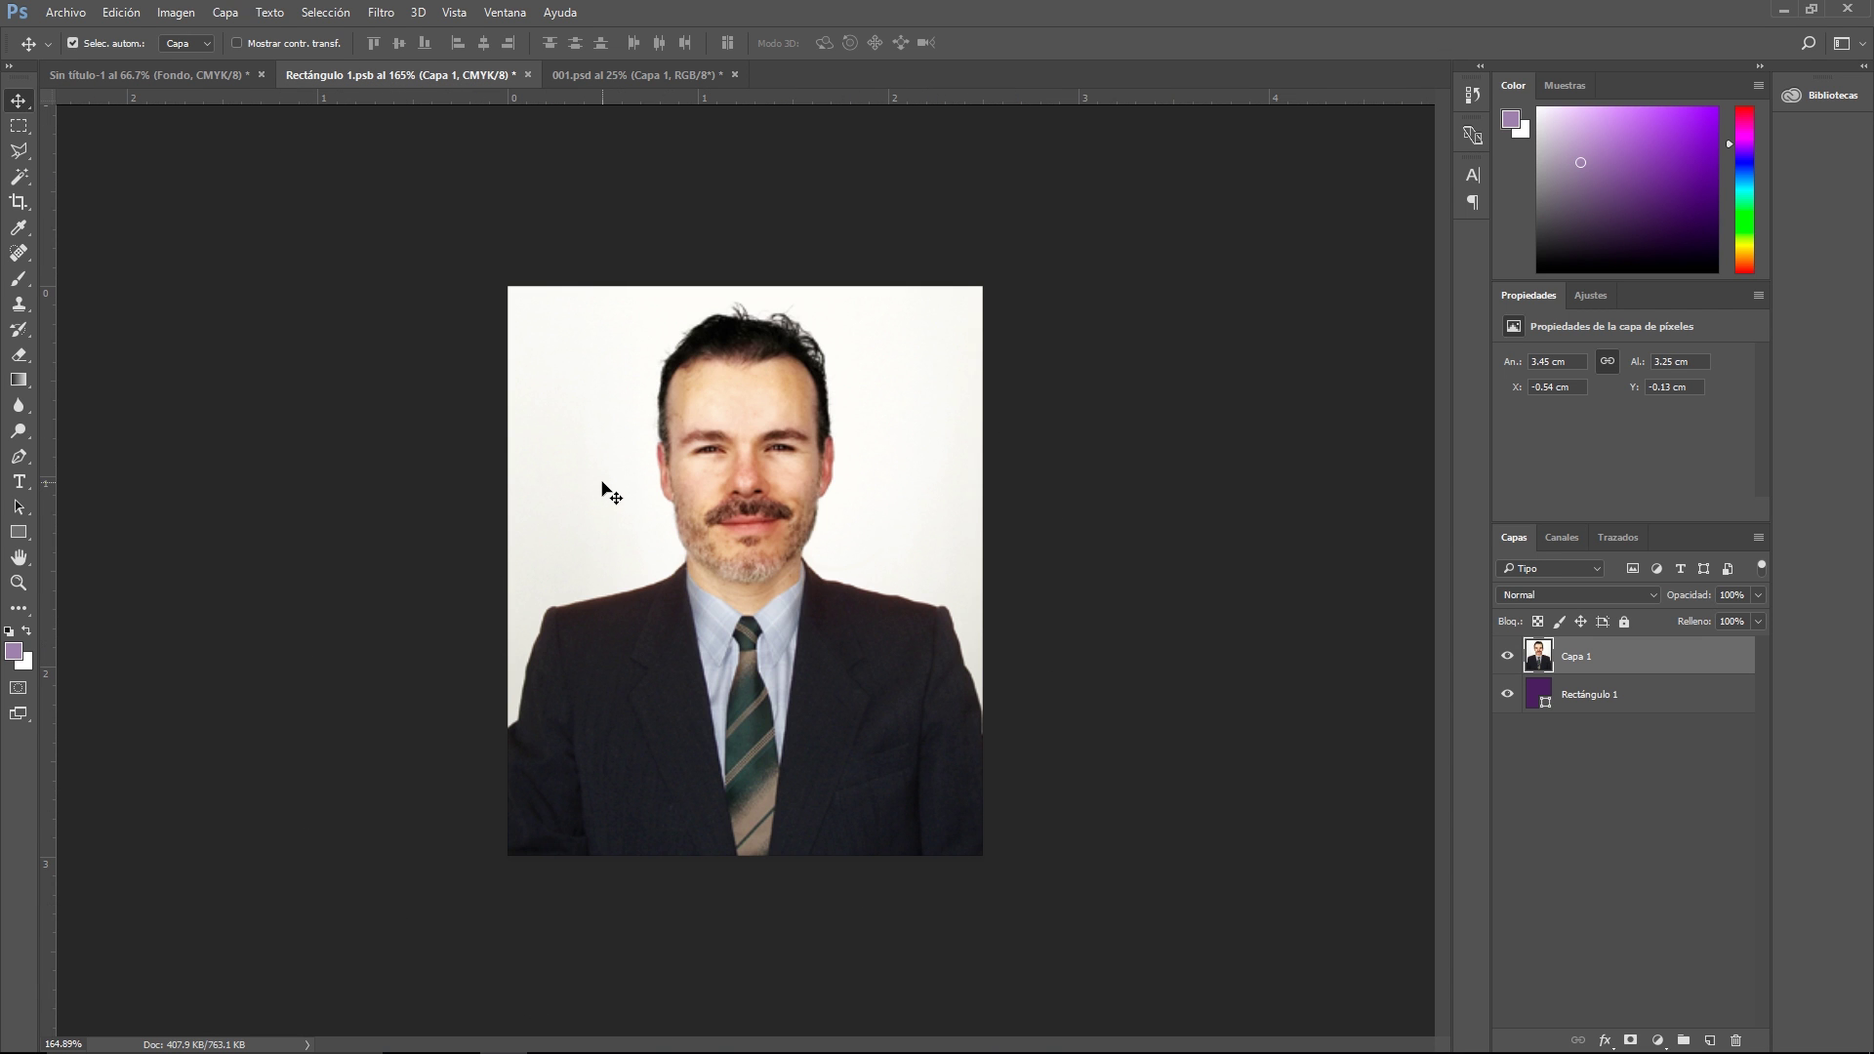
pyautogui.click(528, 75)
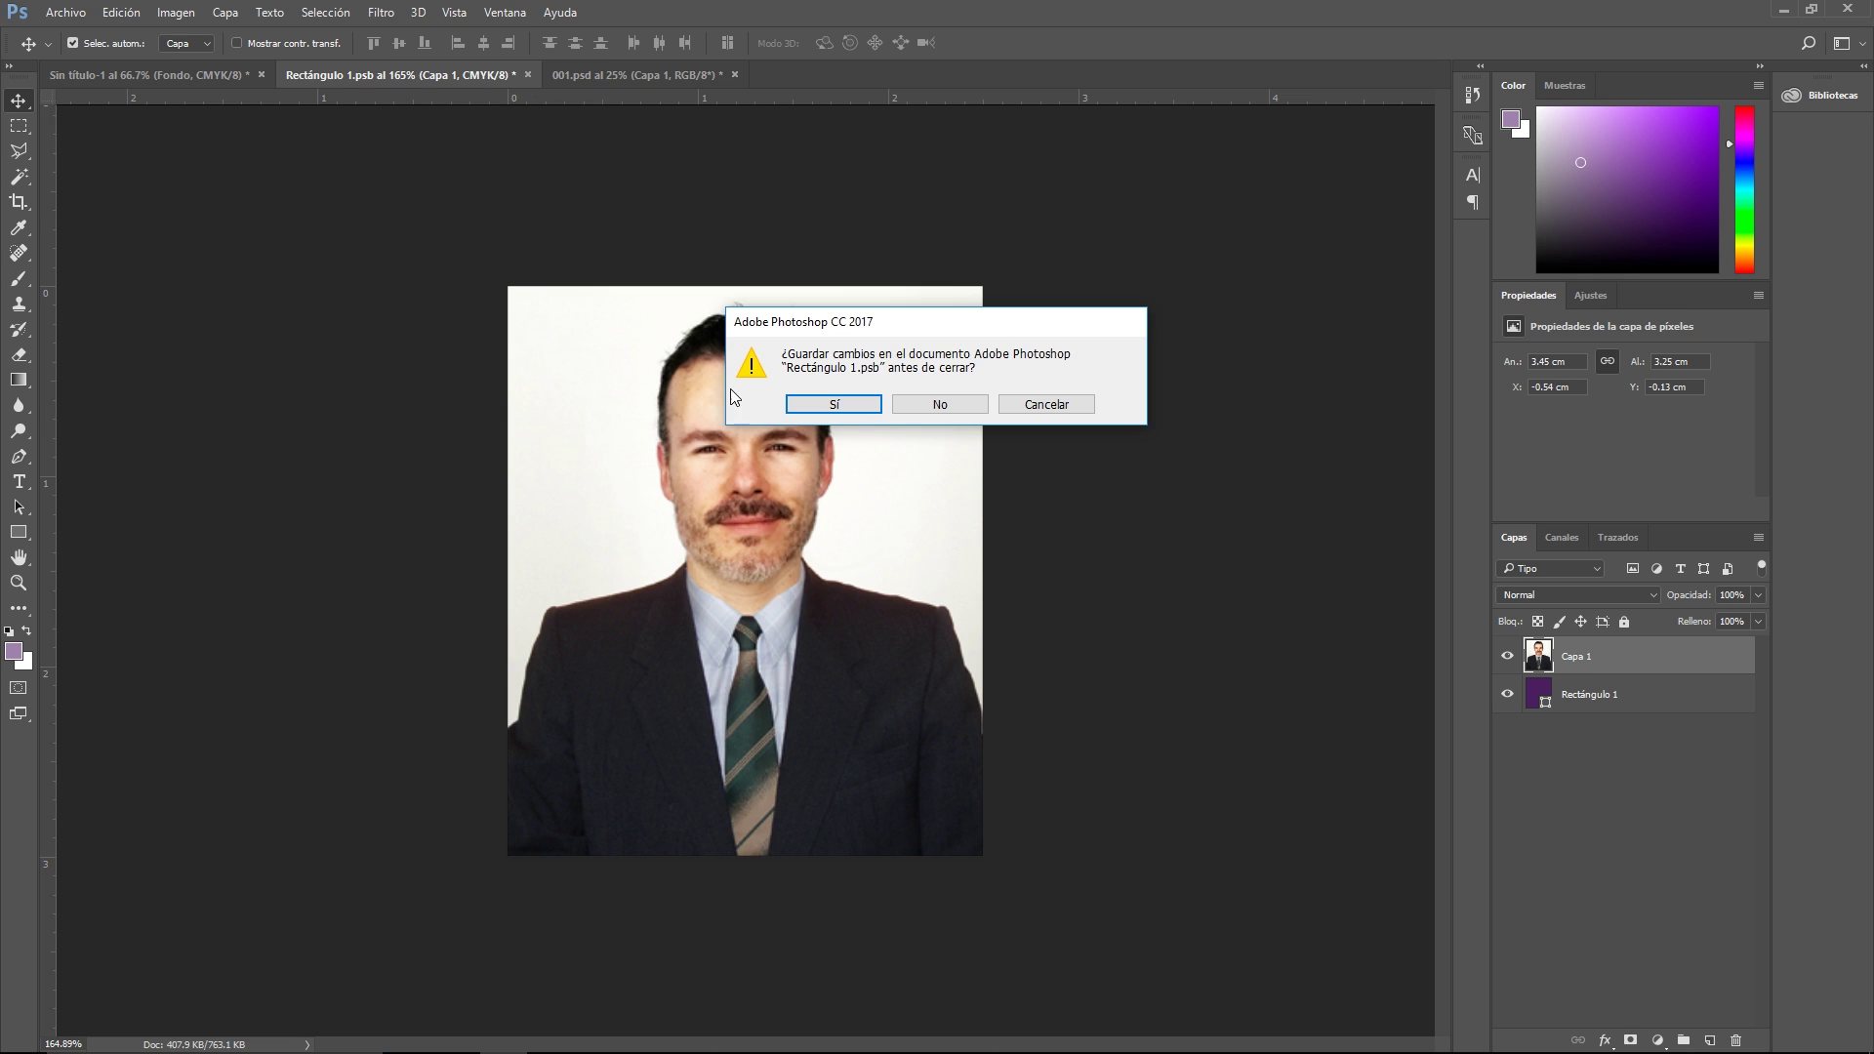
pyautogui.click(838, 405)
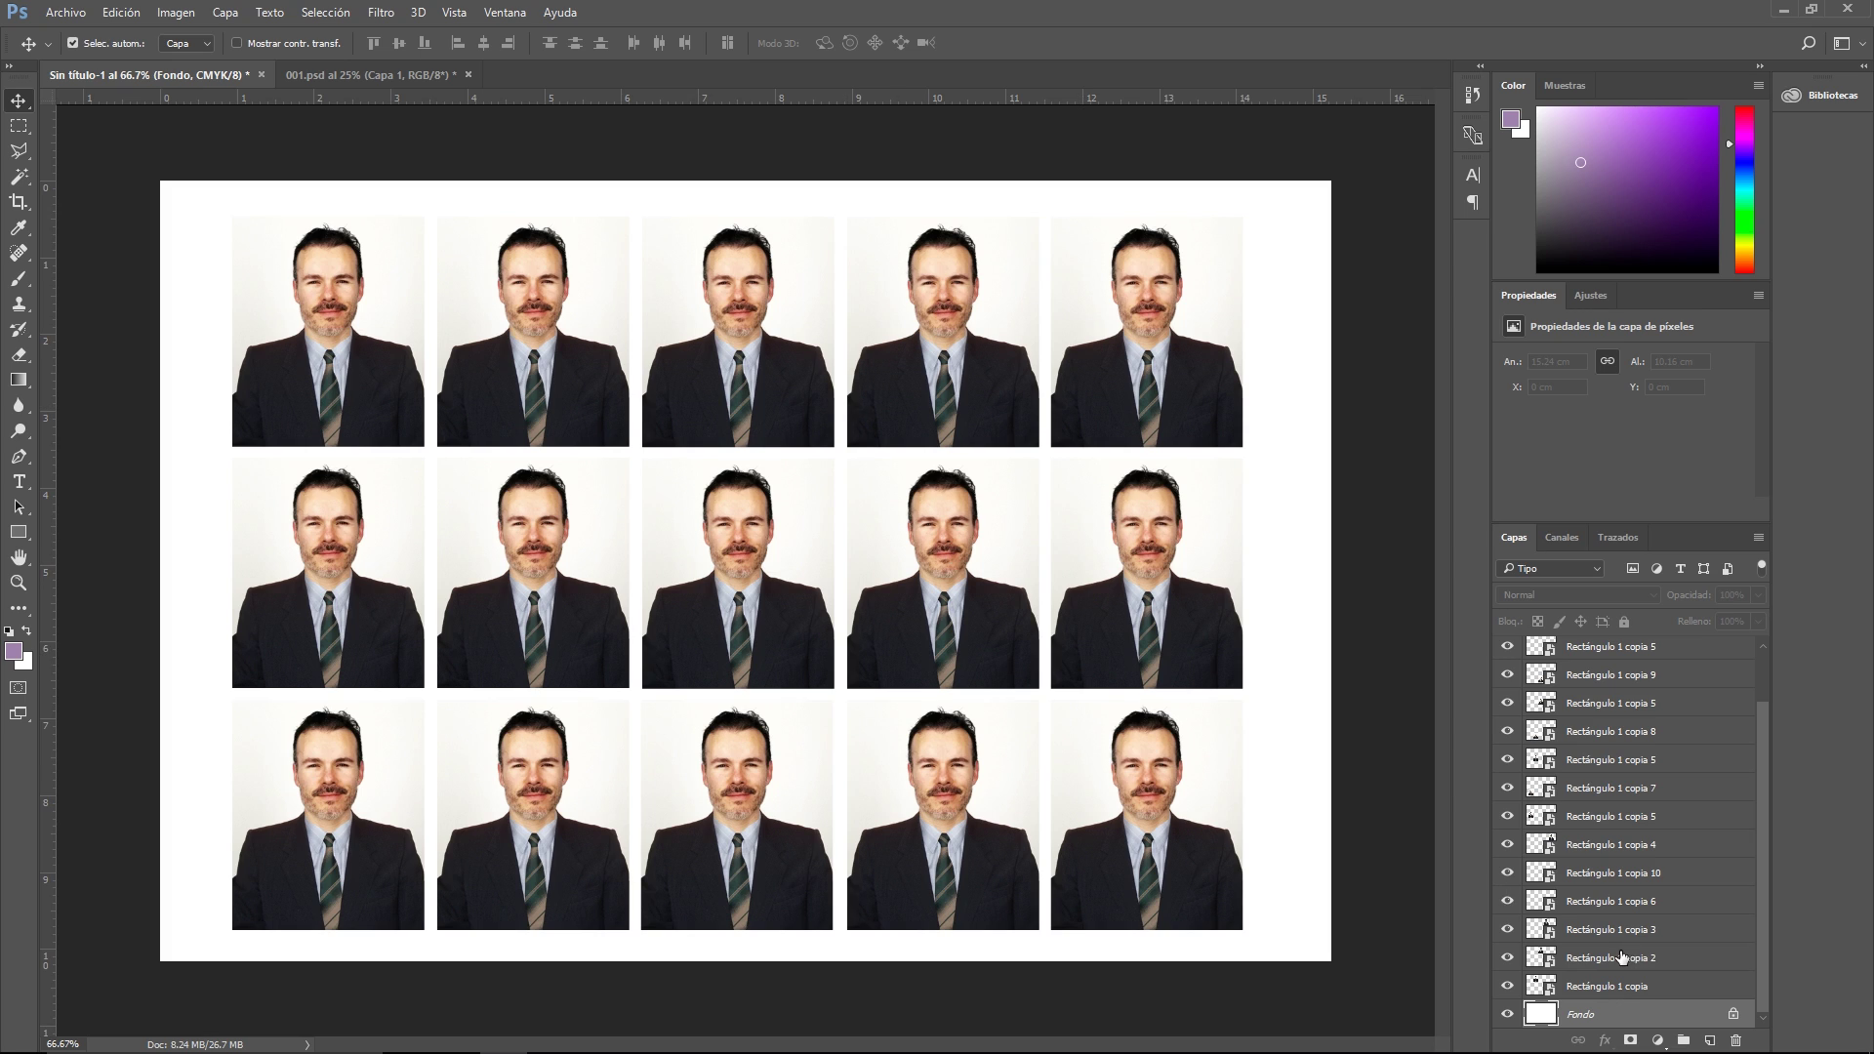
pyautogui.scroll(2, 1622, 903)
pyautogui.click(1644, 659)
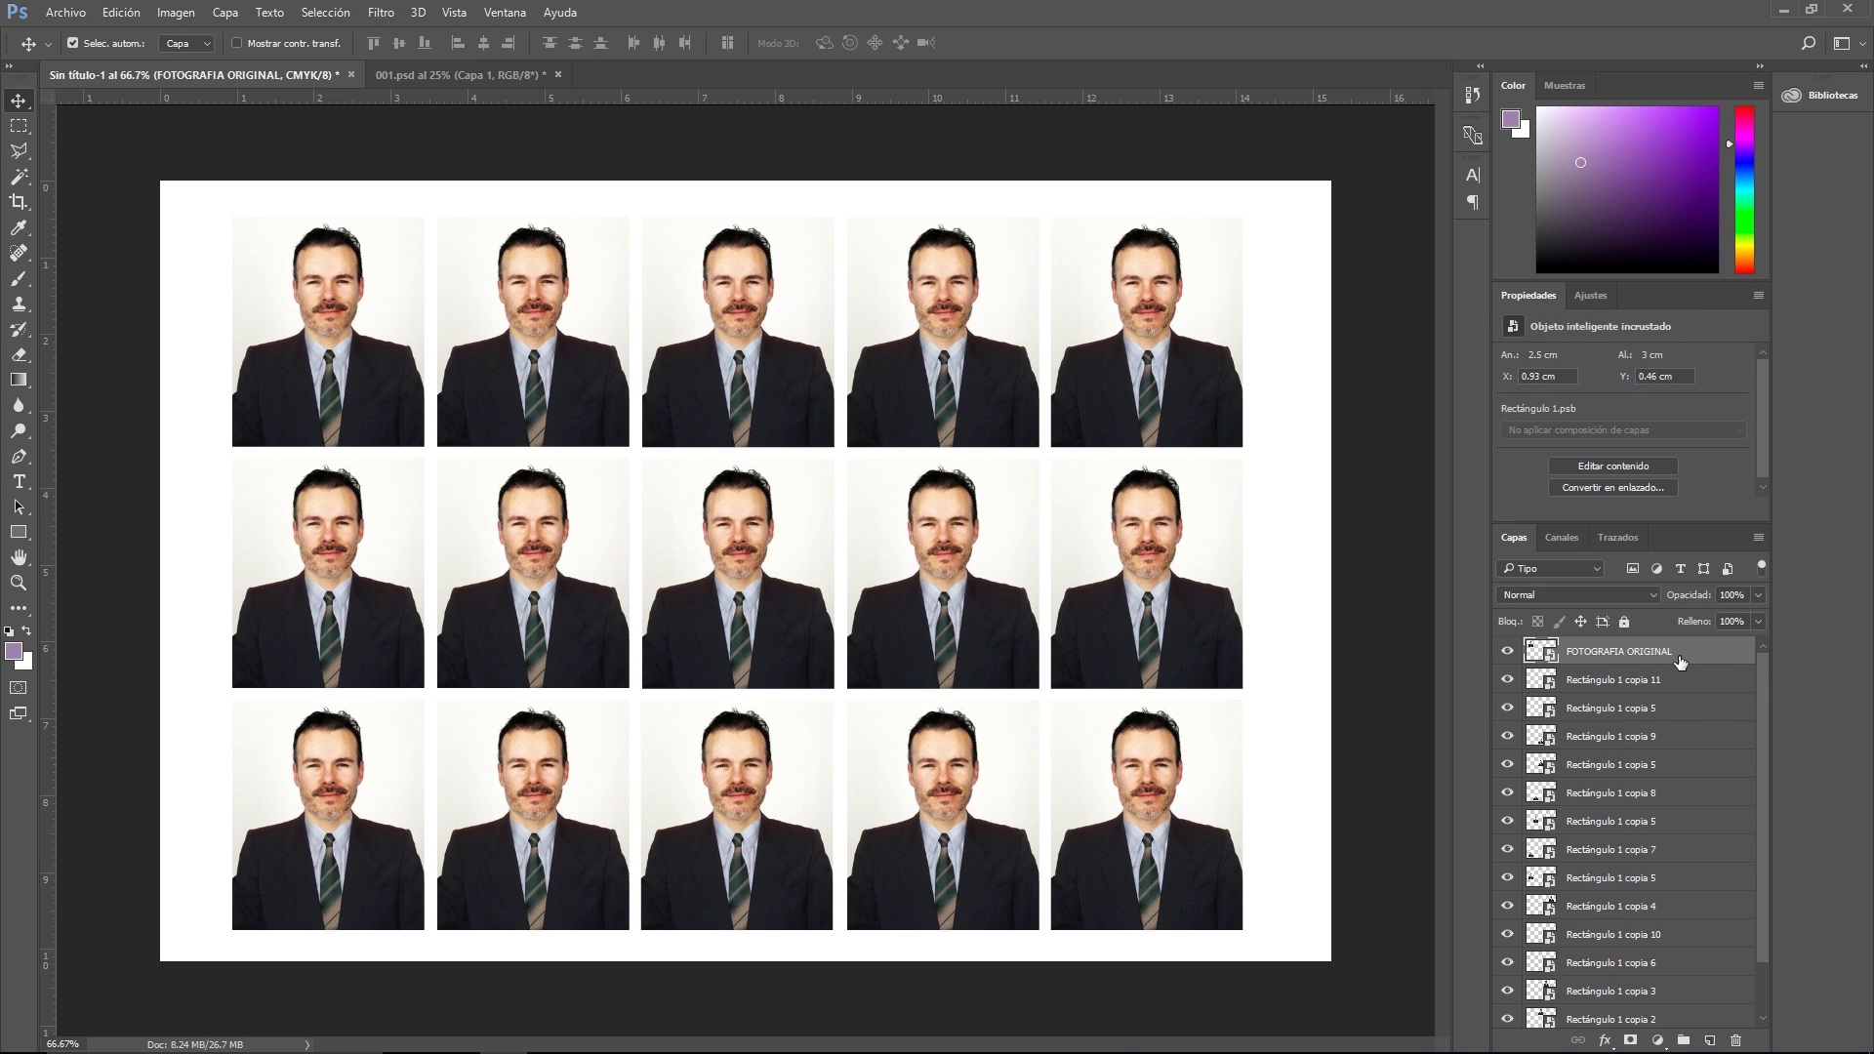